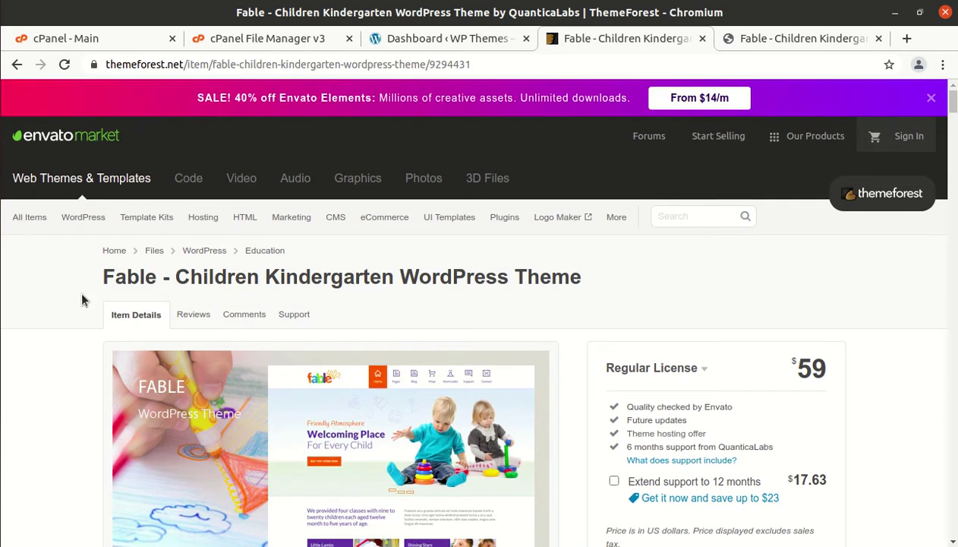
Read the Fable theme's ThemeForest item page, covering its preview image, license options, description, and latest version details
scroll(82, 300, "down", 1)
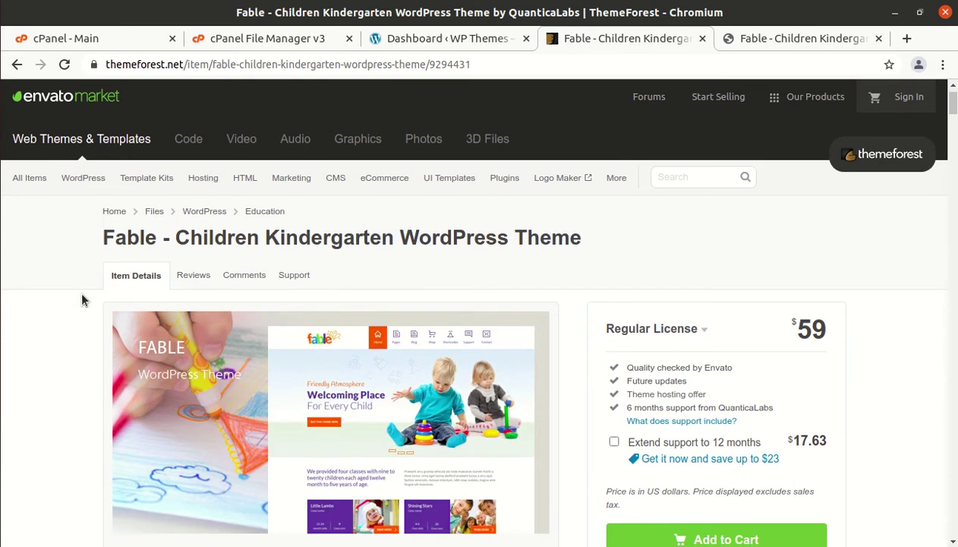
scroll(163, 300, "down", 7)
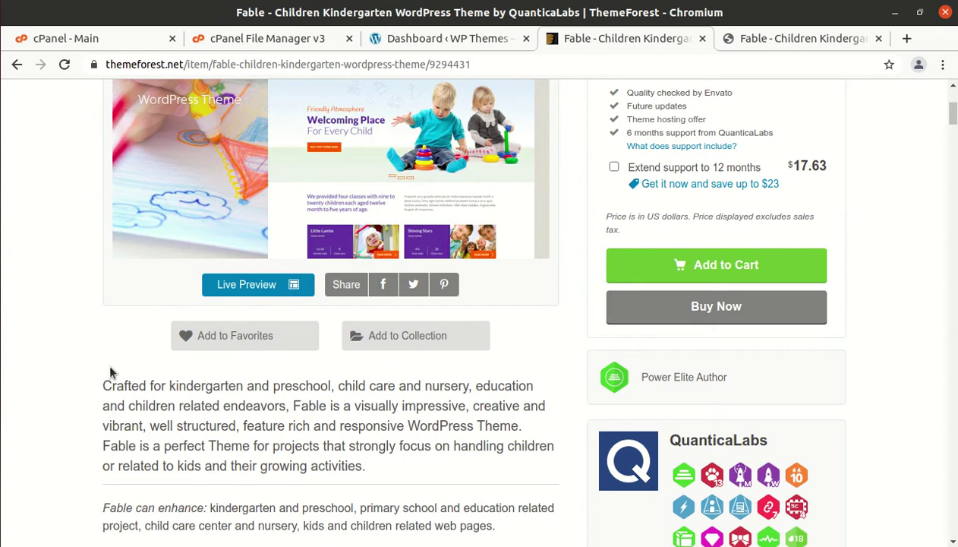
scroll(120, 403, "down", 3)
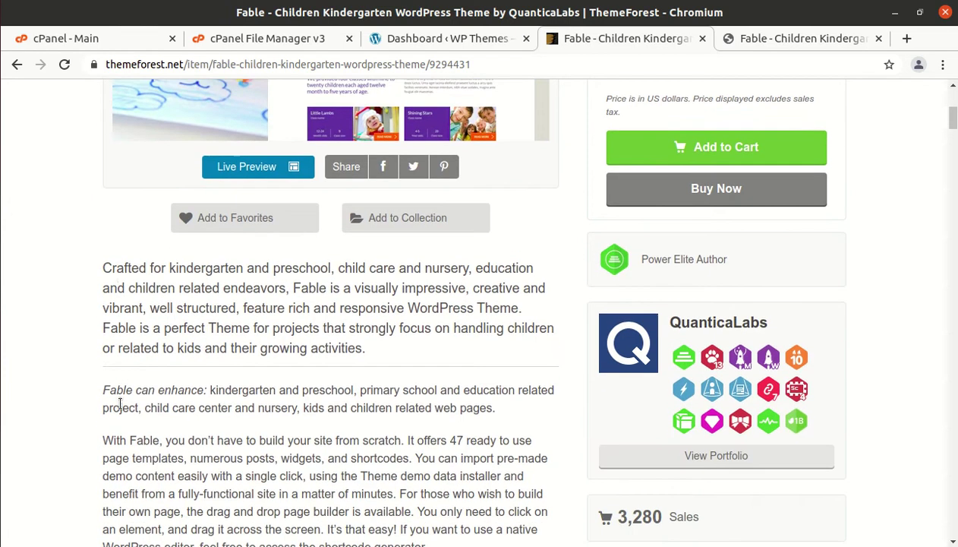
scroll(120, 403, "down", 2)
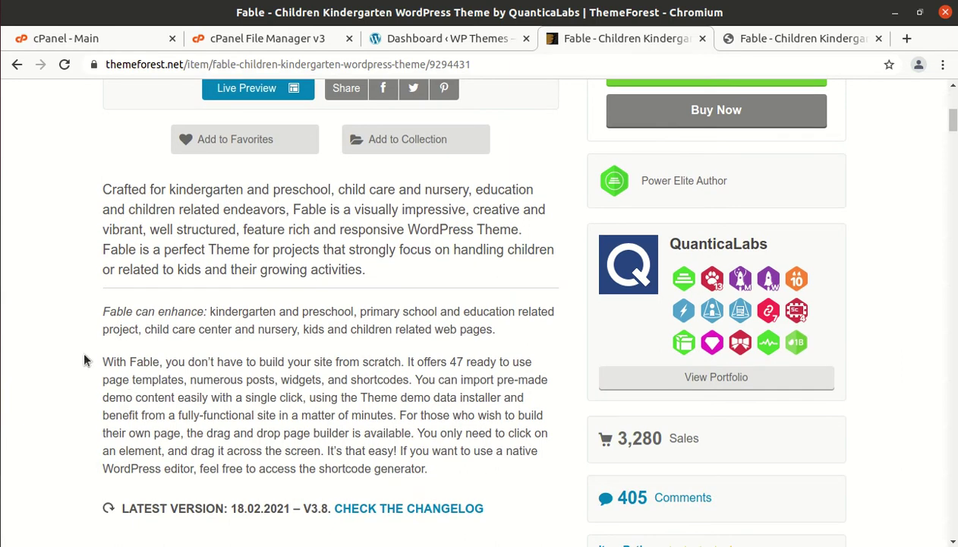
scroll(91, 364, "down", 3)
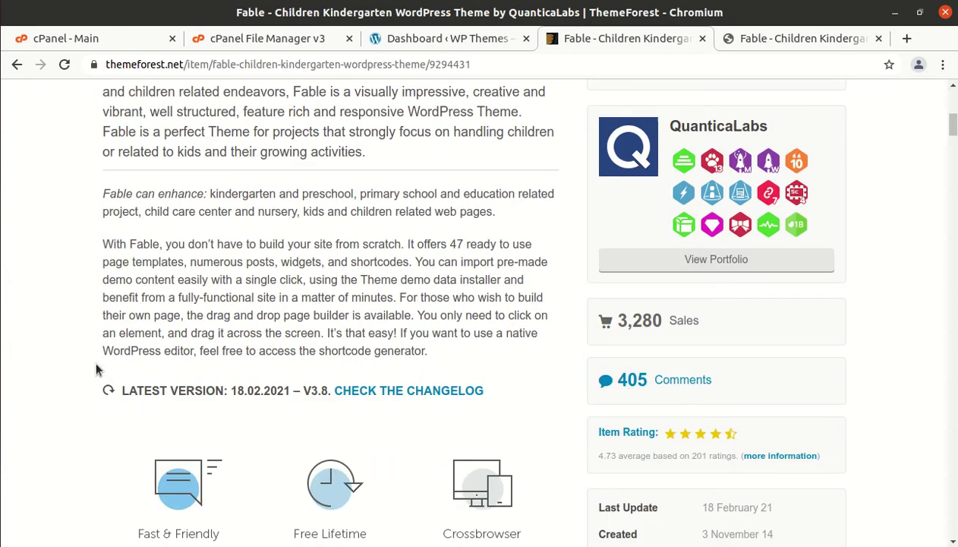
scroll(95, 370, "up", 15)
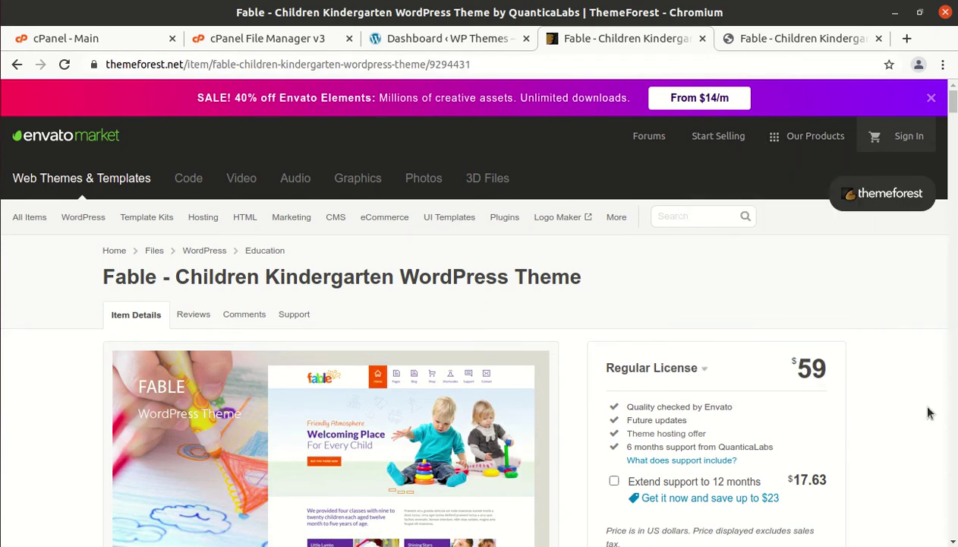
scroll(928, 413, "down", 2)
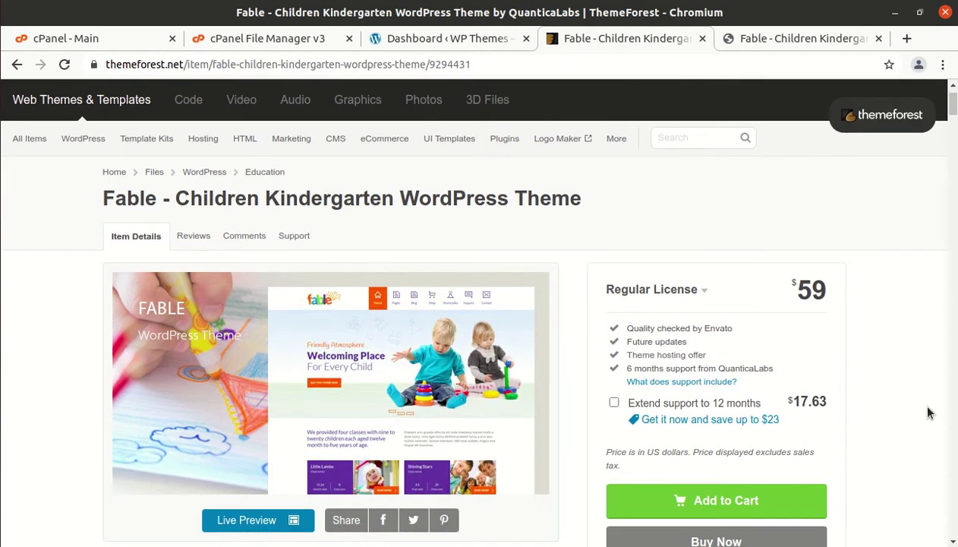
scroll(925, 413, "down", 4)
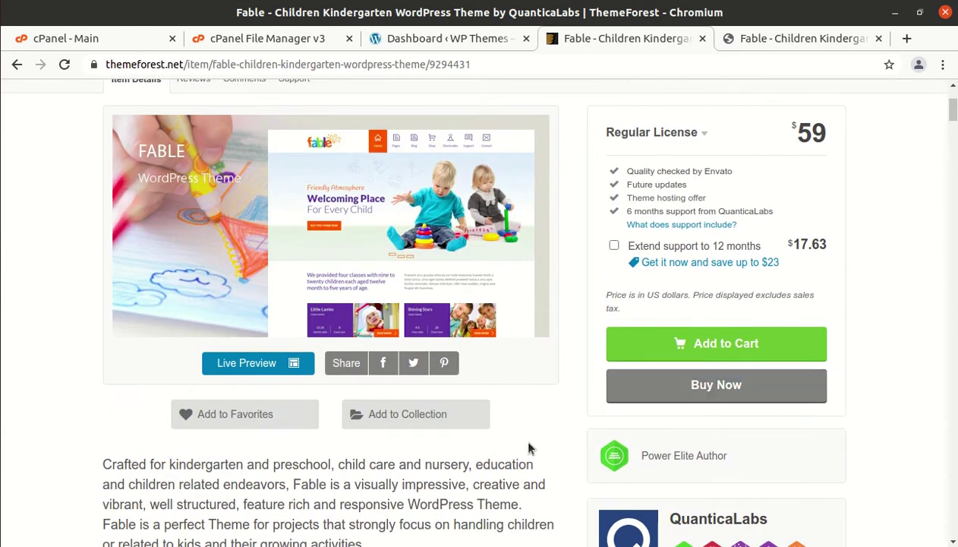
scroll(529, 448, "down", 2)
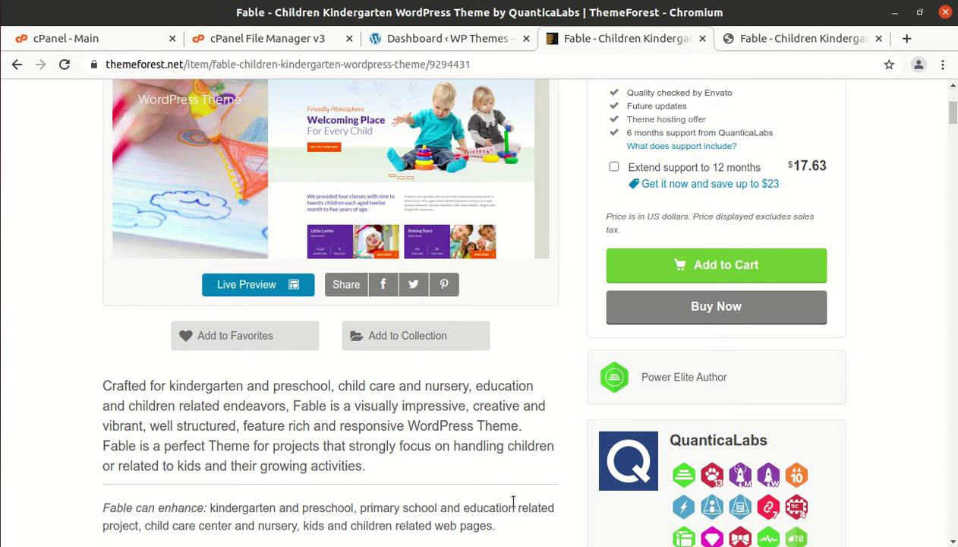
scroll(567, 474, "down", 1)
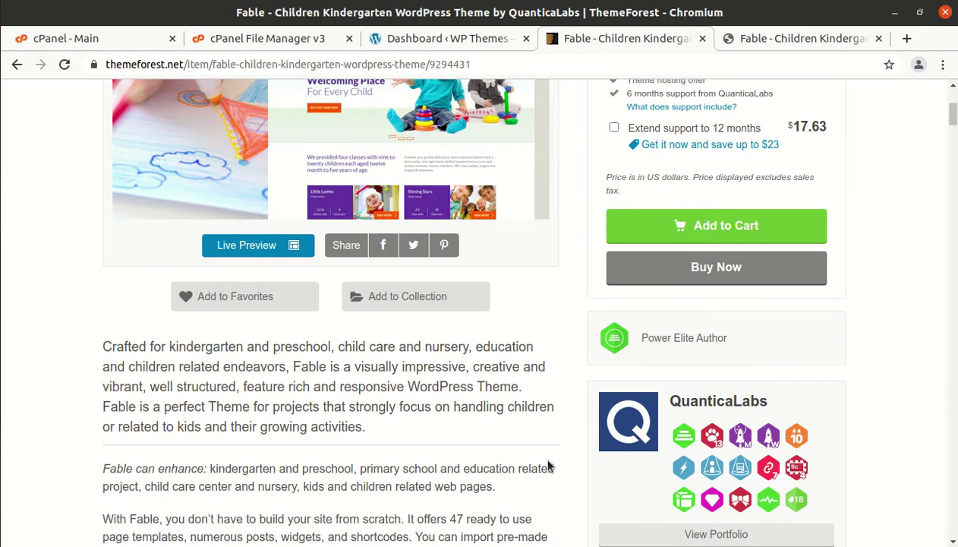
scroll(549, 466, "down", 2)
scroll(548, 465, "down", 1)
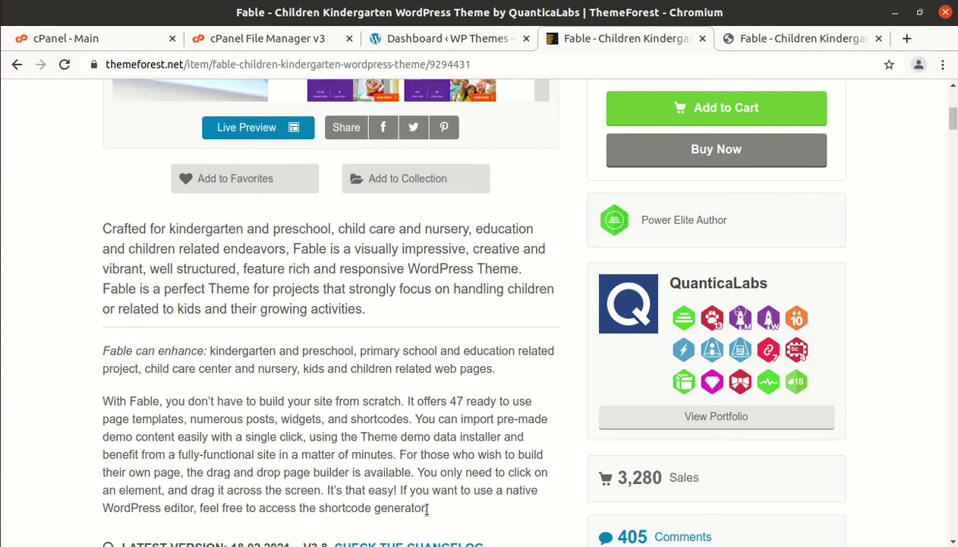
scroll(428, 508, "down", 2)
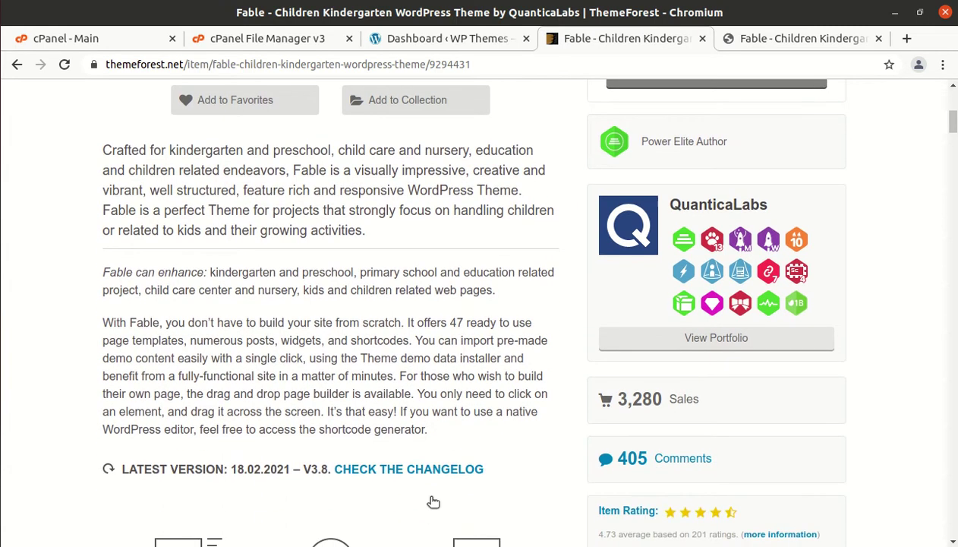
scroll(432, 501, "down", 3)
scroll(433, 499, "up", 4)
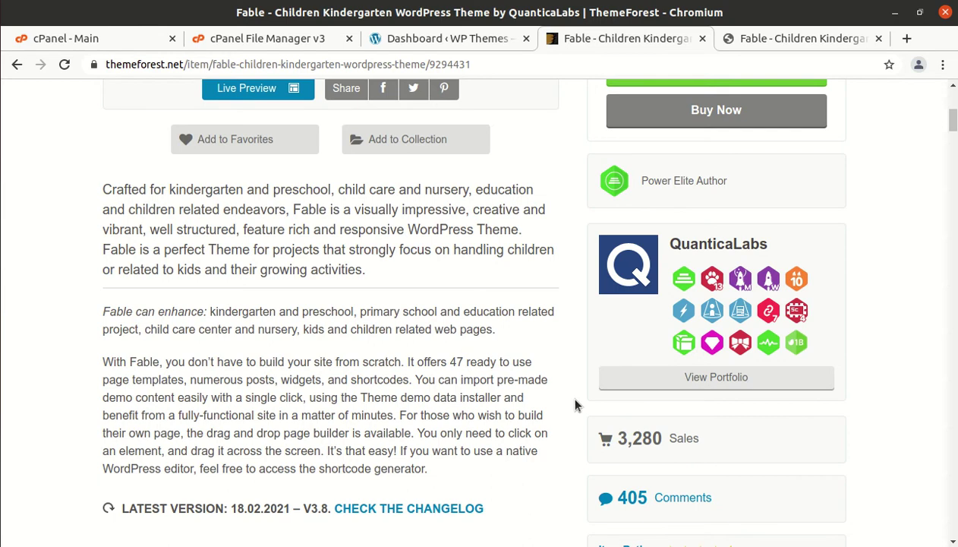
Check the theme's author badge, sales figure, creation date and last update date on the item page
left_click_drag(727, 177, 638, 181)
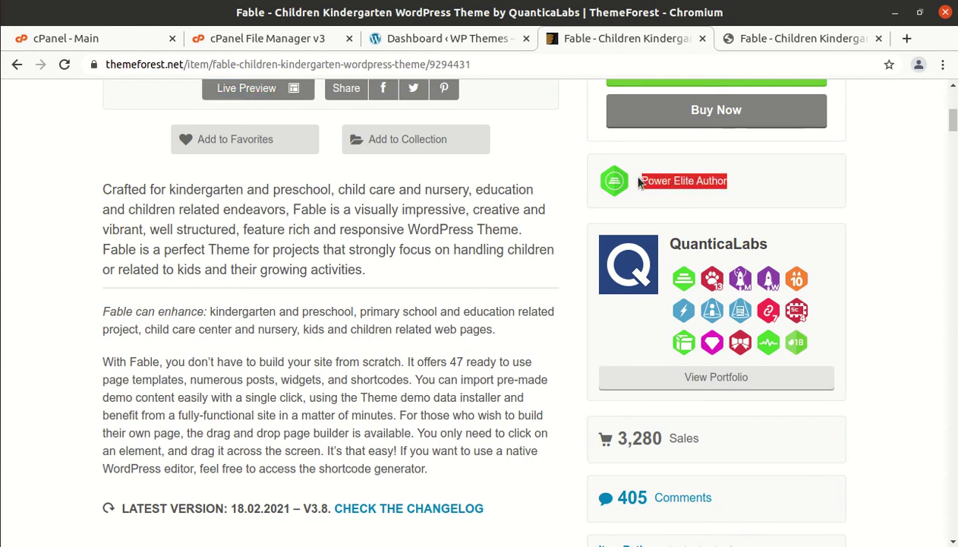
scroll(704, 345, "down", 2)
left_click_drag(662, 360, 609, 361)
scroll(789, 371, "down", 4)
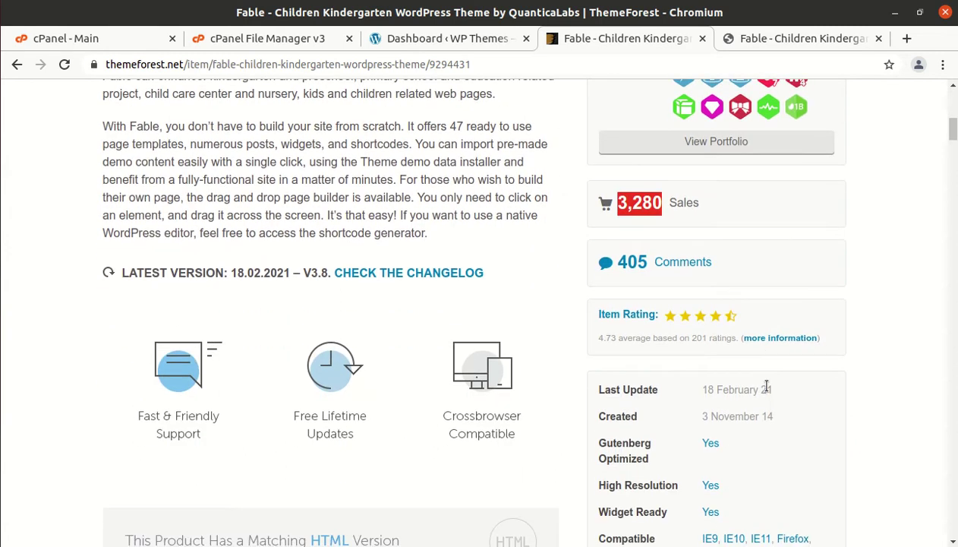
left_click_drag(789, 426, 706, 416)
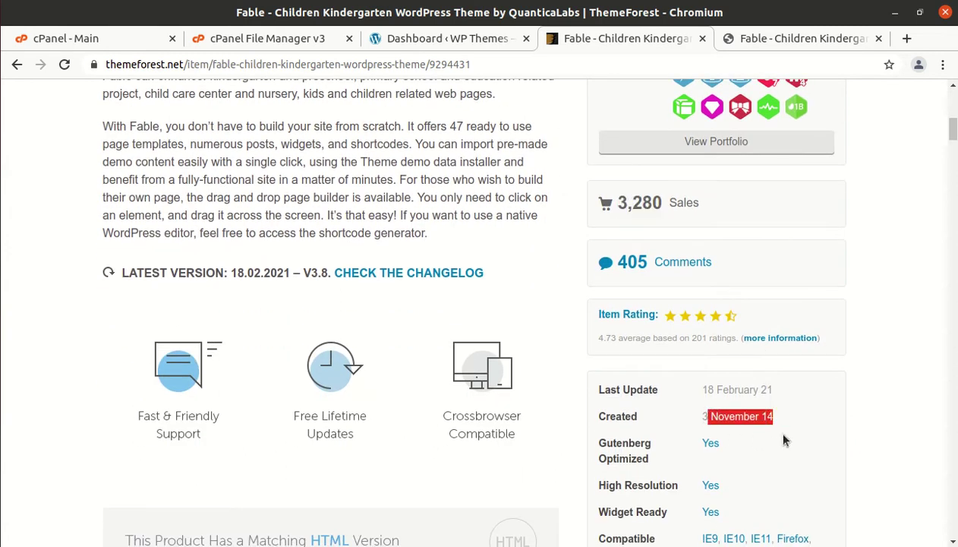
left_click(794, 407)
left_click_drag(782, 390, 703, 392)
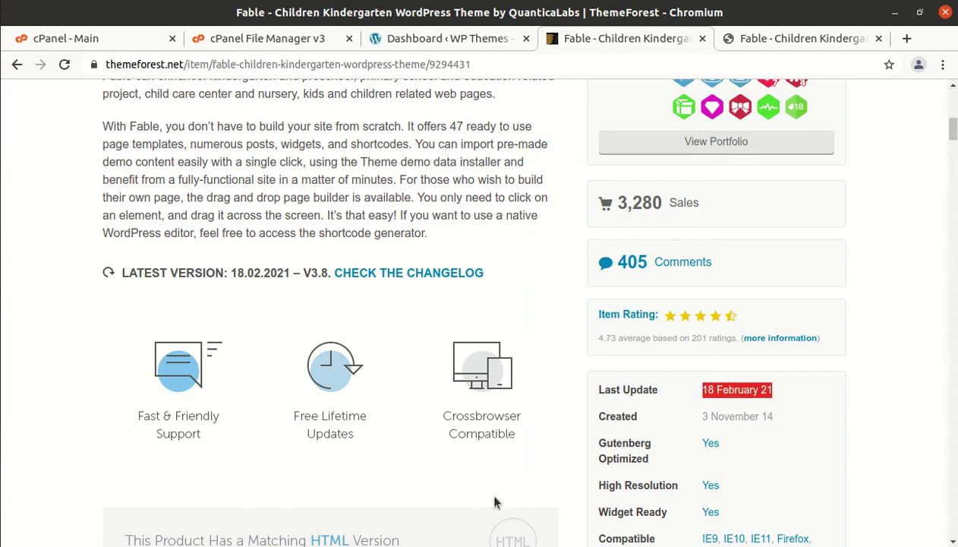
scroll(494, 502, "up", 7)
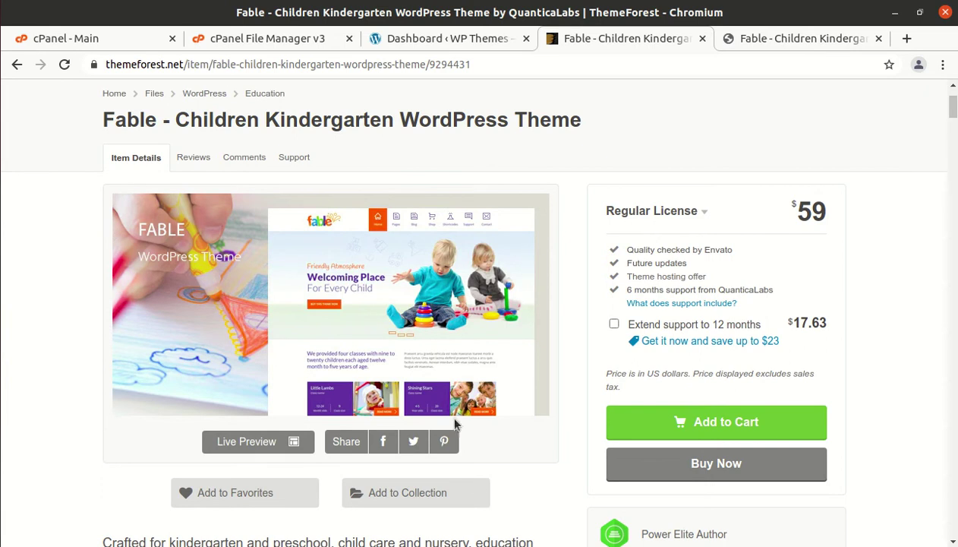
scroll(425, 380, "up", 4)
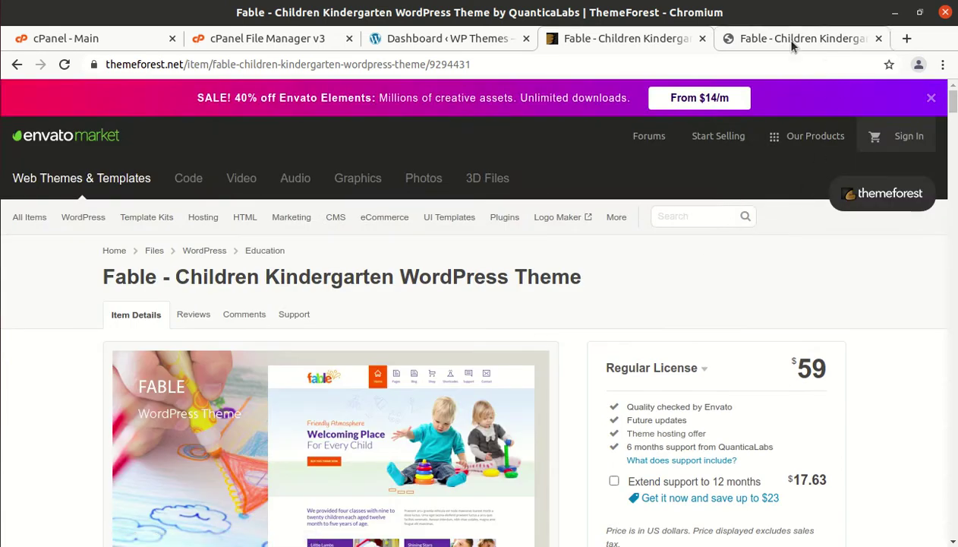
Switch to the Fable live demo and look through the submenus of its site navigation, from Pages to Contact
left_click(782, 39)
mouse_move(526, 129)
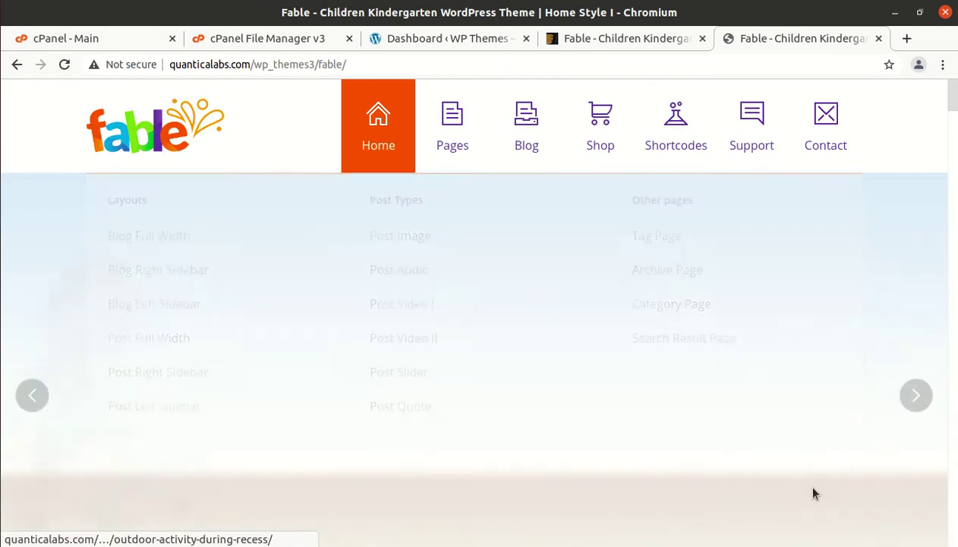
mouse_move(465, 157)
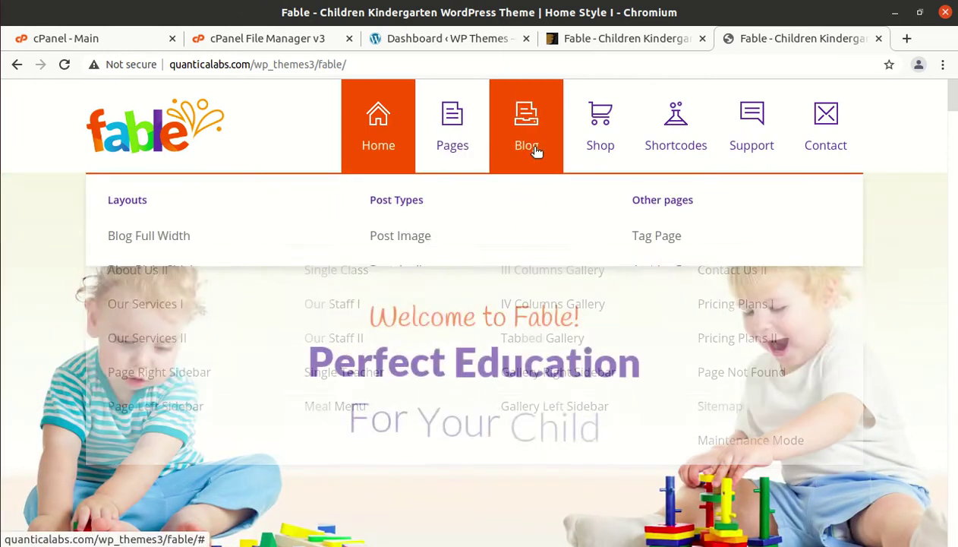
mouse_move(666, 153)
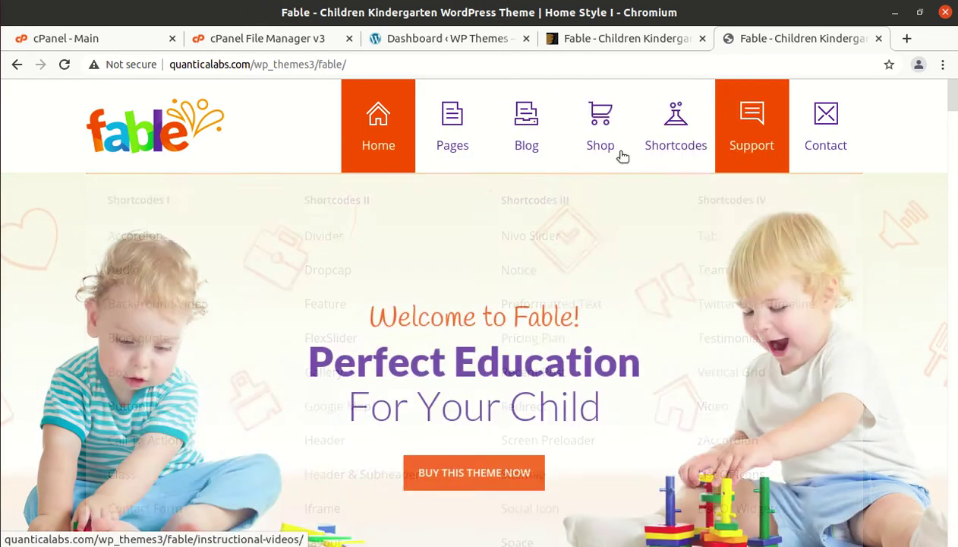
mouse_move(617, 154)
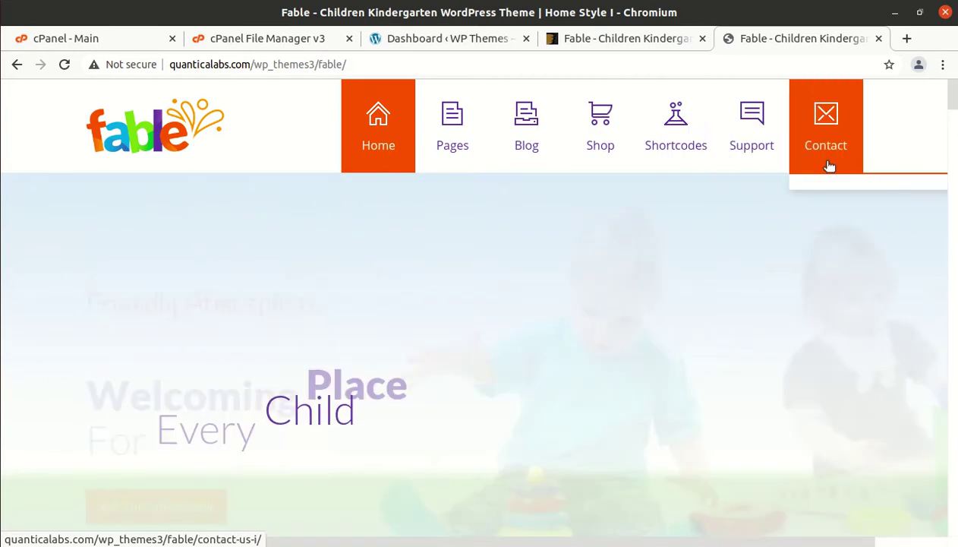
Look through the demo home page, from the Welcome to Fable section down to the Meet Our Staff section
scroll(577, 269, "down", 5)
scroll(310, 323, "down", 2)
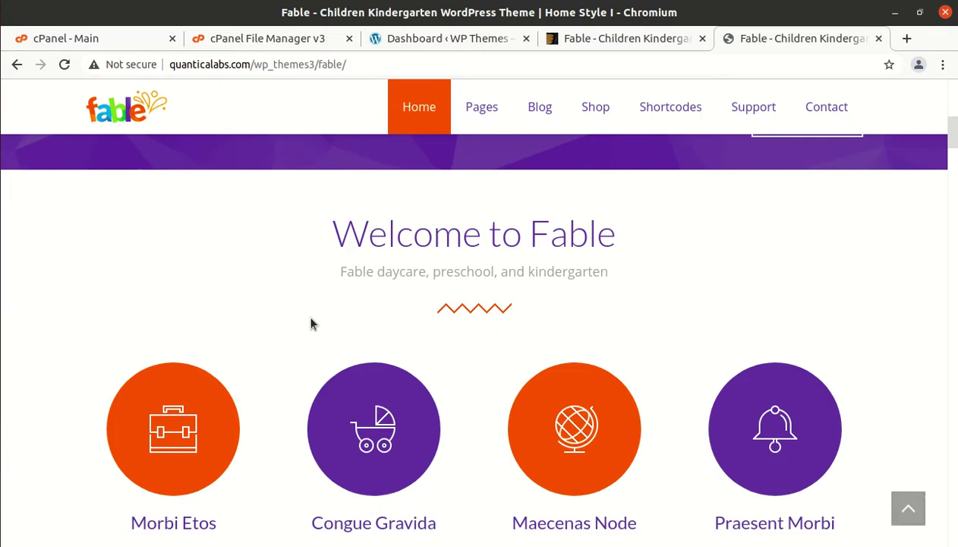
scroll(310, 323, "up", 3)
scroll(285, 322, "down", 3)
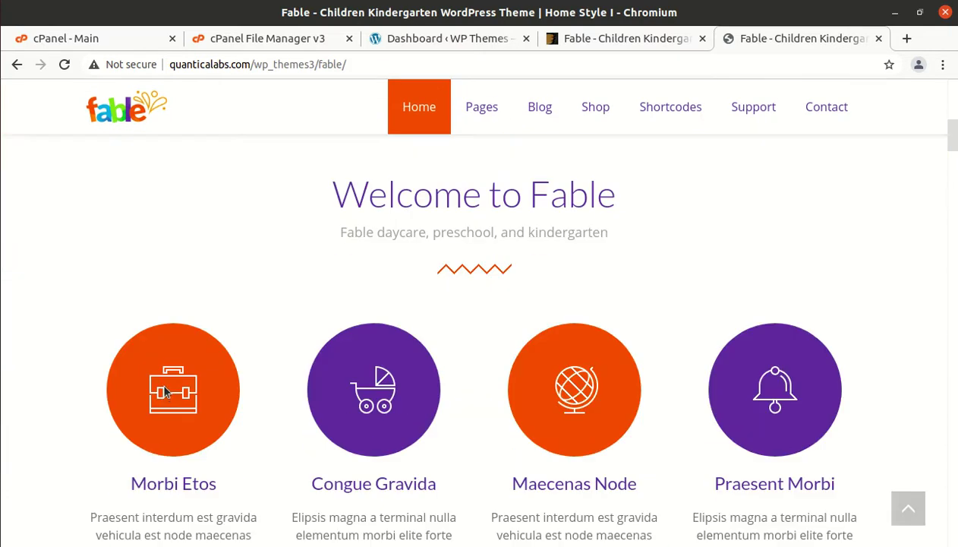
scroll(445, 402, "down", 2)
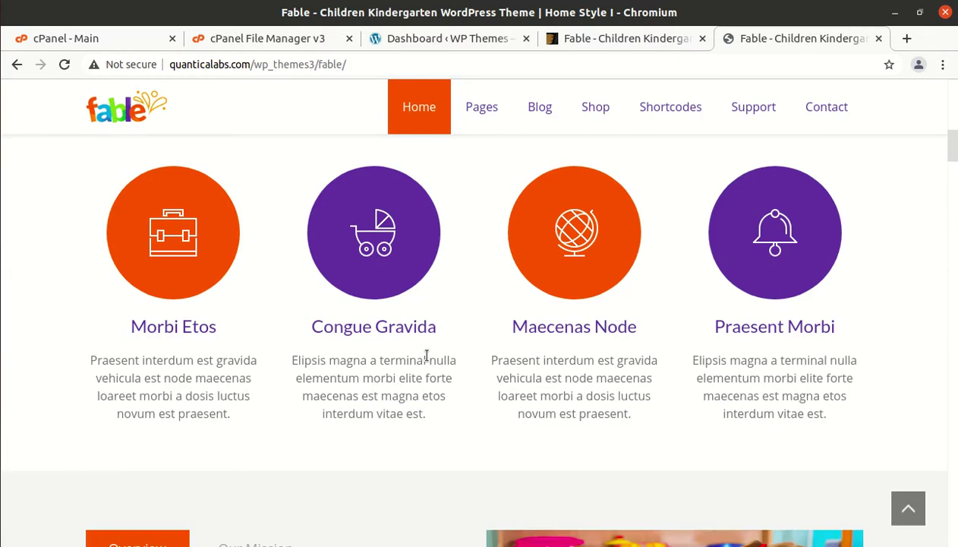
scroll(596, 278, "down", 3)
scroll(262, 346, "down", 8)
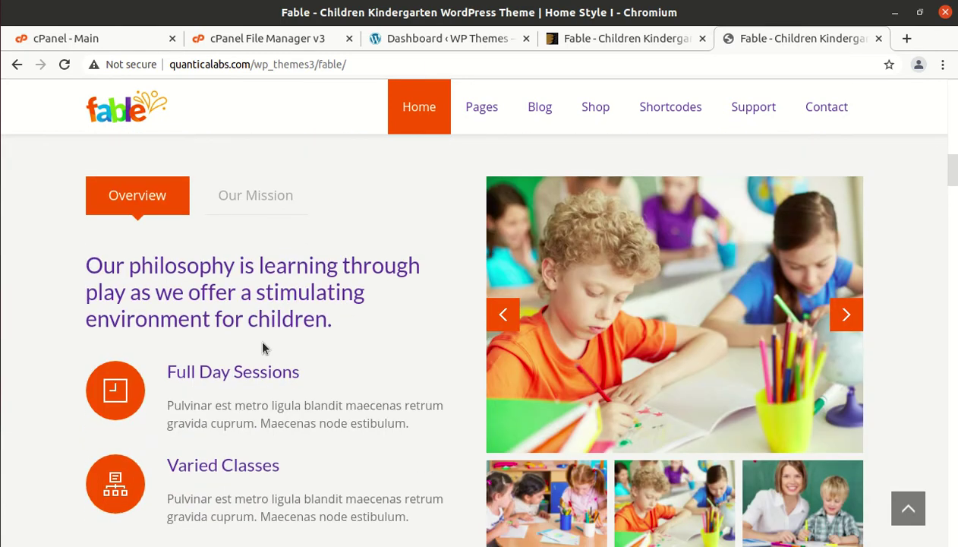
scroll(414, 353, "down", 9)
scroll(419, 357, "down", 10)
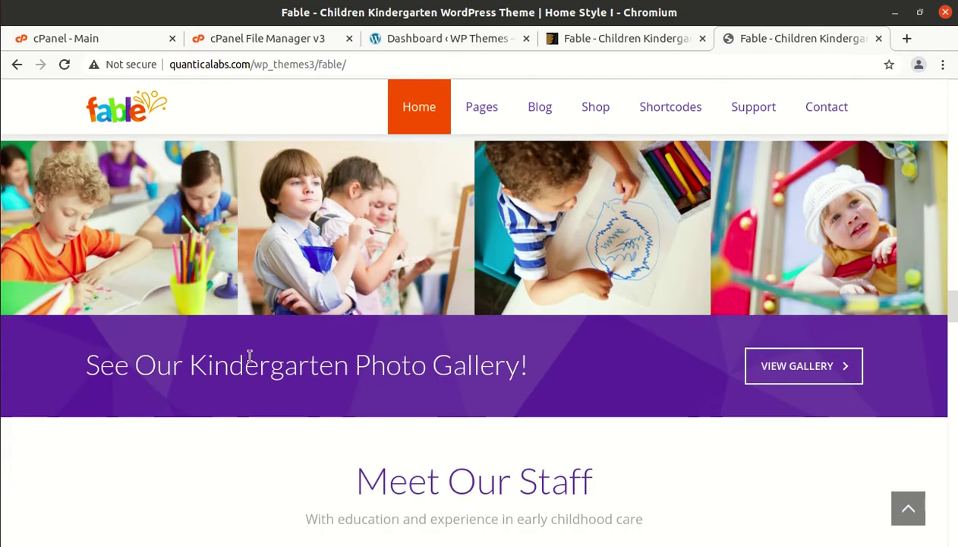
scroll(251, 361, "down", 2)
Open the demo's About Us I page and examine its Shortcodes entries and content sections
mouse_move(491, 111)
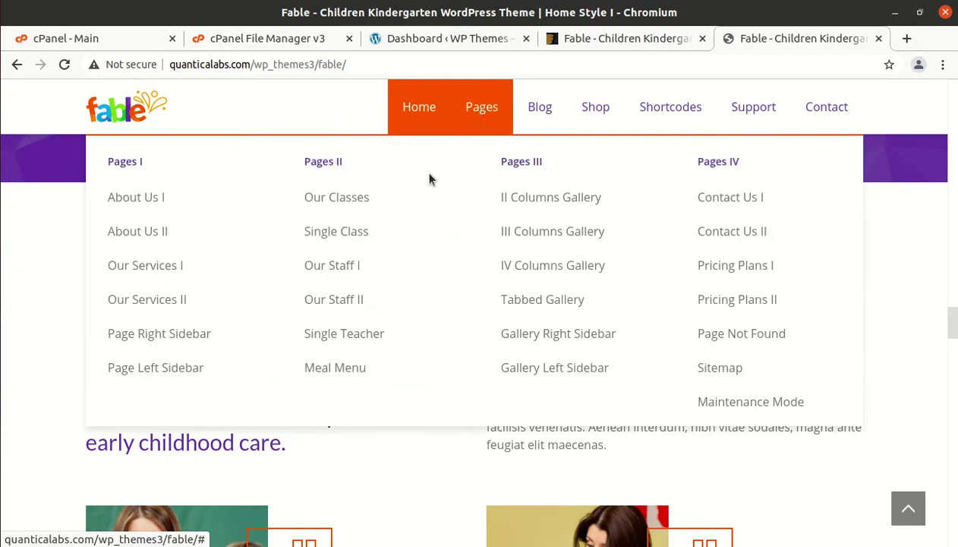
left_click(152, 205)
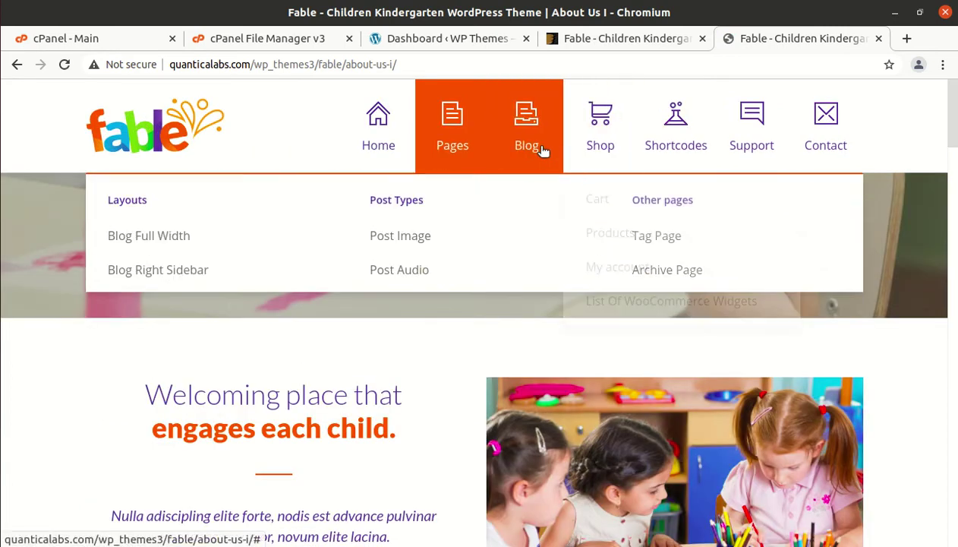
mouse_move(693, 142)
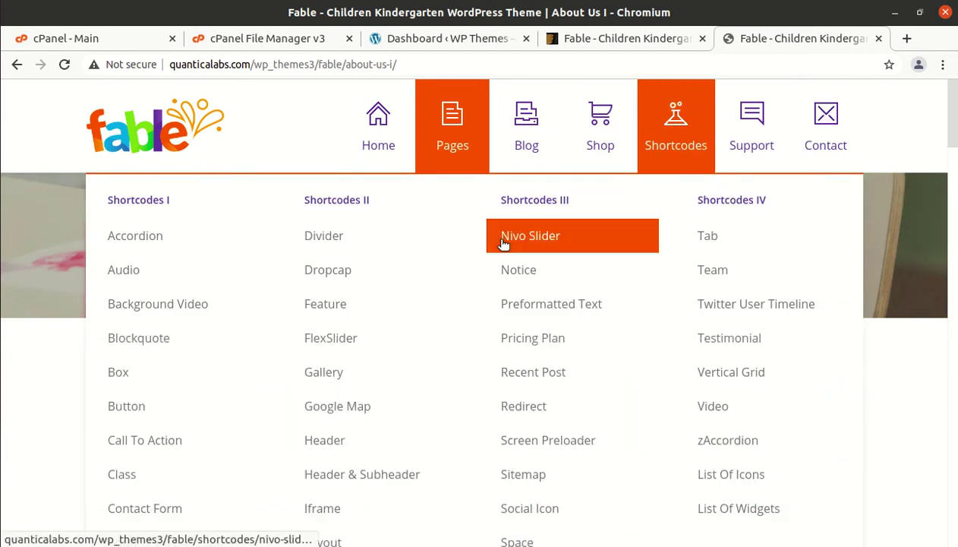
scroll(40, 293, "down", 4)
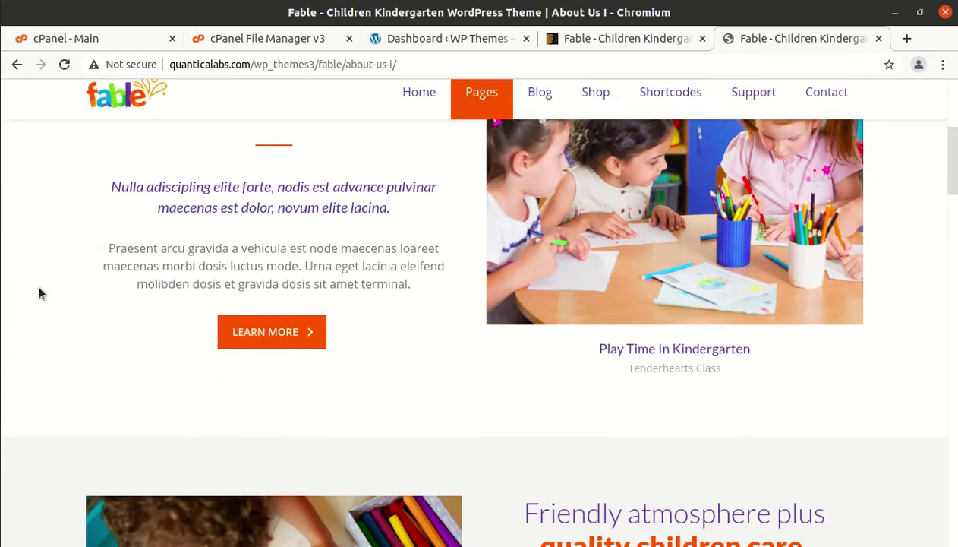
scroll(40, 294, "down", 4)
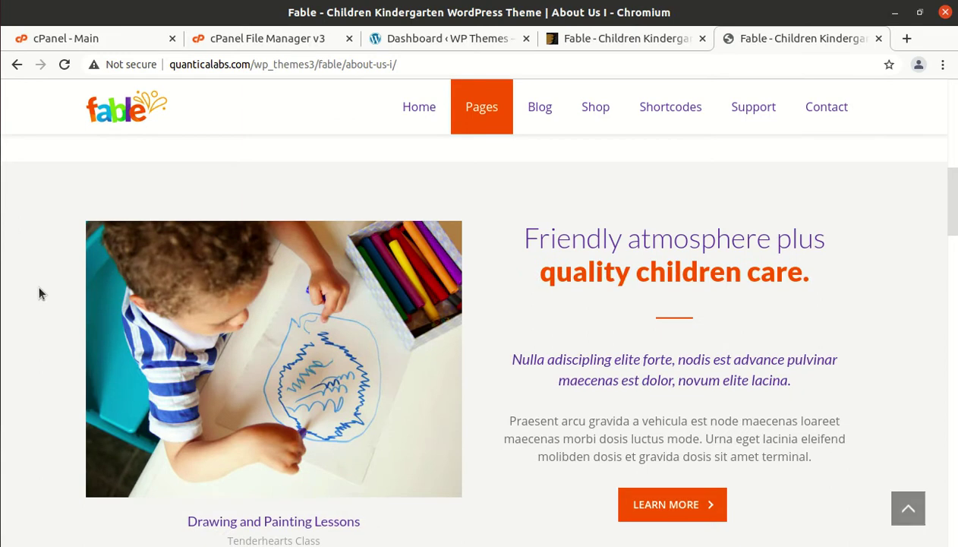
scroll(40, 294, "down", 4)
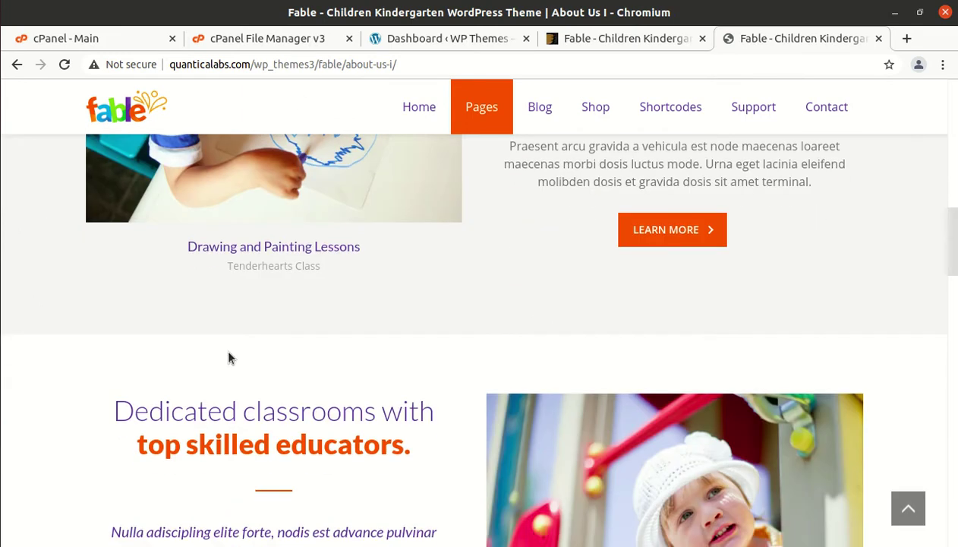
Switch to the WordPress dashboard and view the WP Themes site's public home page
left_click(414, 44)
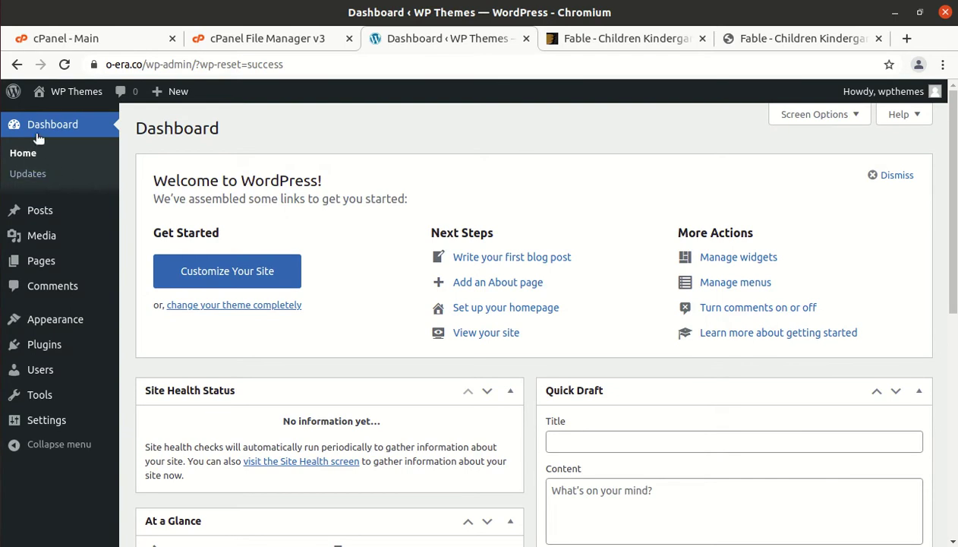
mouse_move(66, 94)
left_click(54, 117)
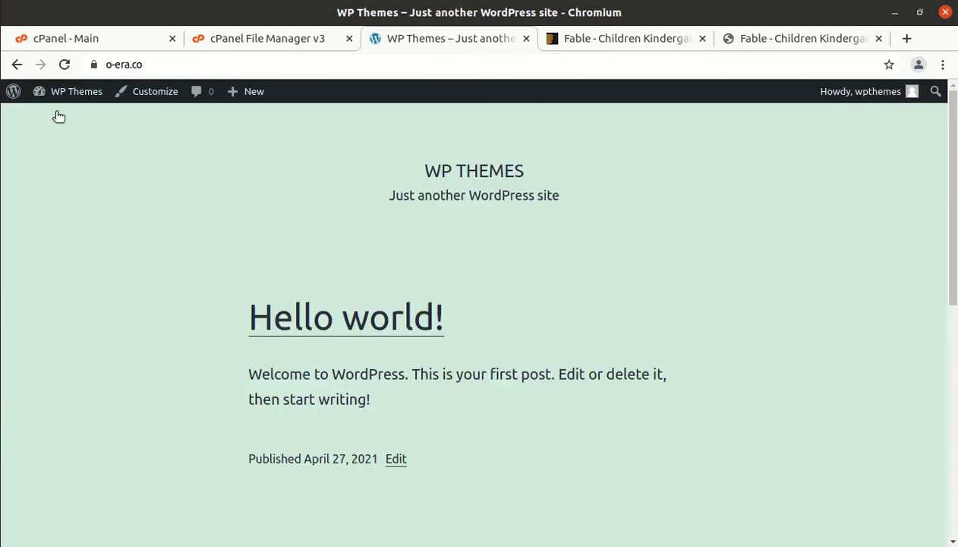
Examine the folders and zip files of the fable_v3.8 package in the desktop file manager, then return to the browser
left_click(3, 25)
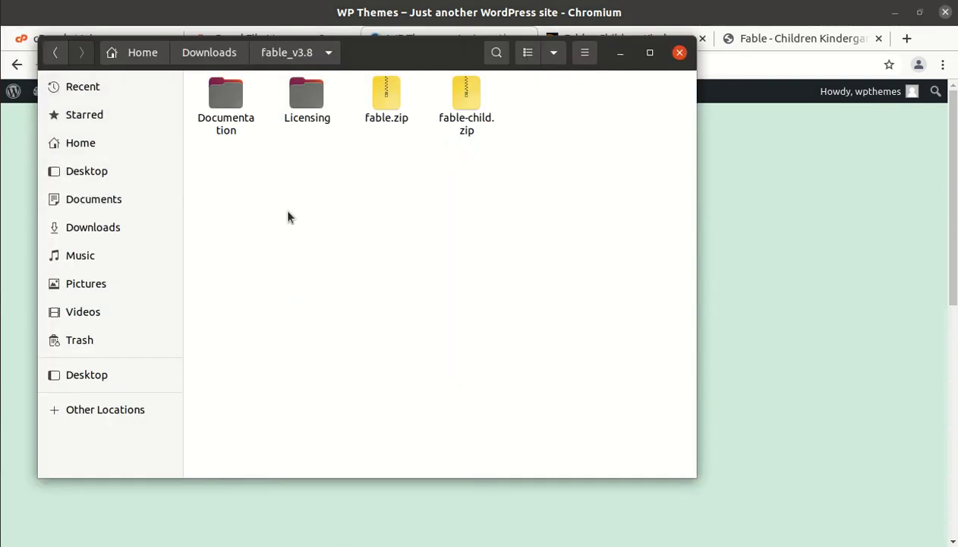
left_click(217, 106)
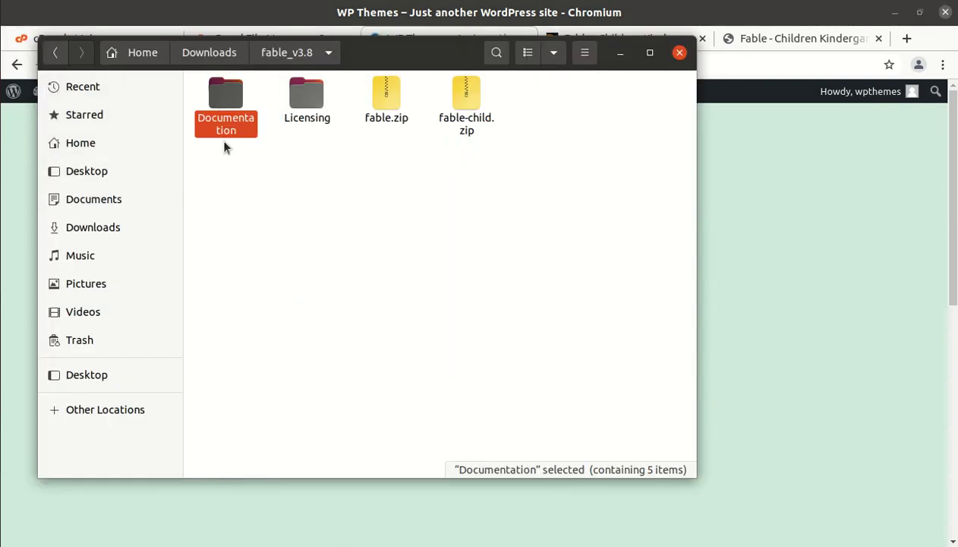
left_click(299, 99)
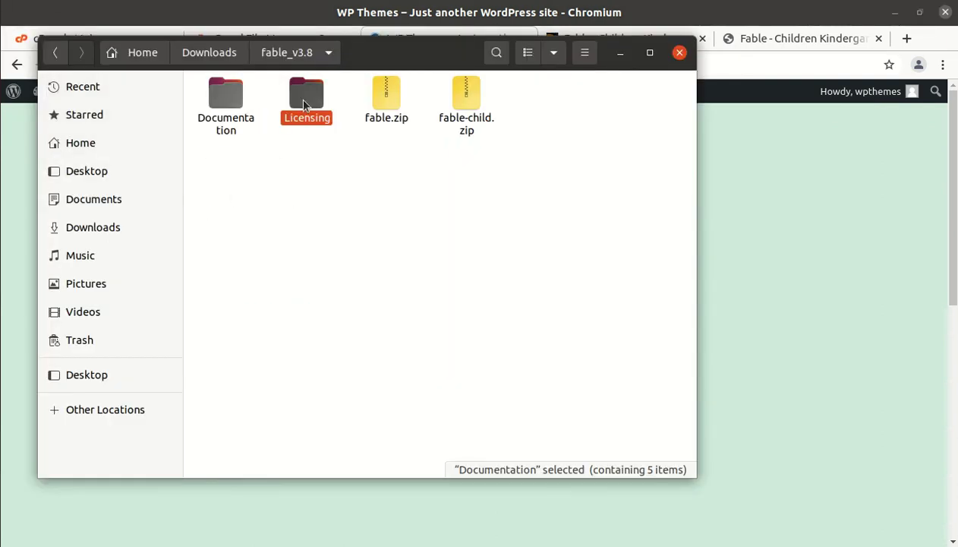
left_click(388, 117)
left_click(466, 91)
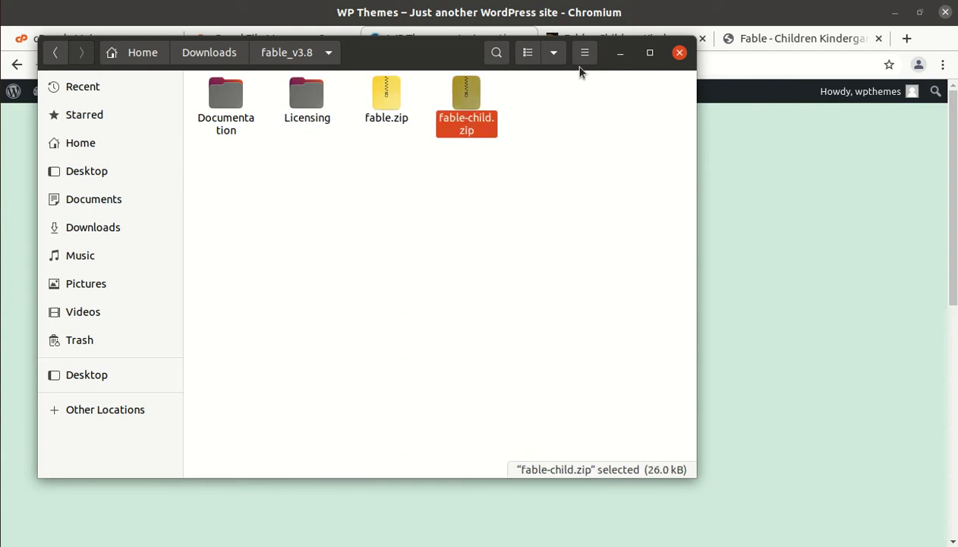
left_click(620, 54)
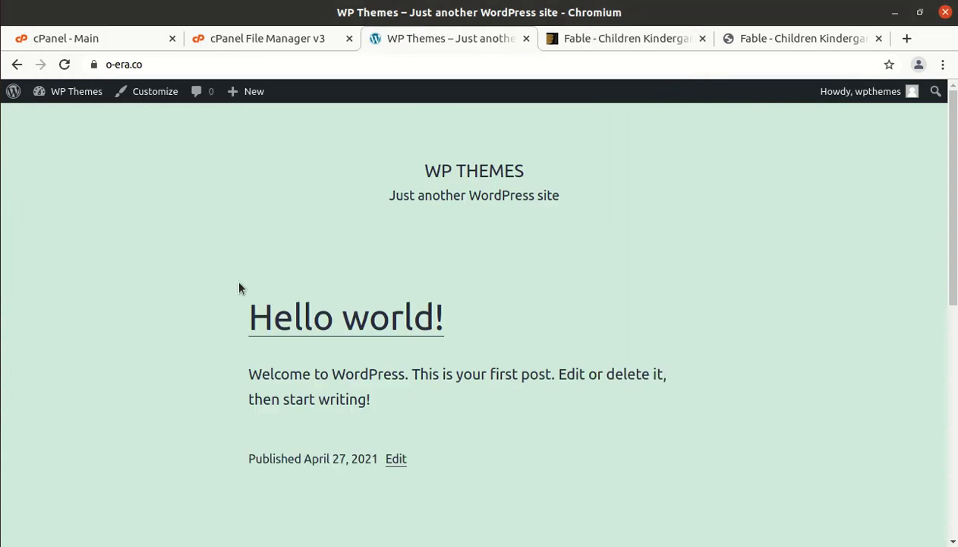
mouse_move(59, 94)
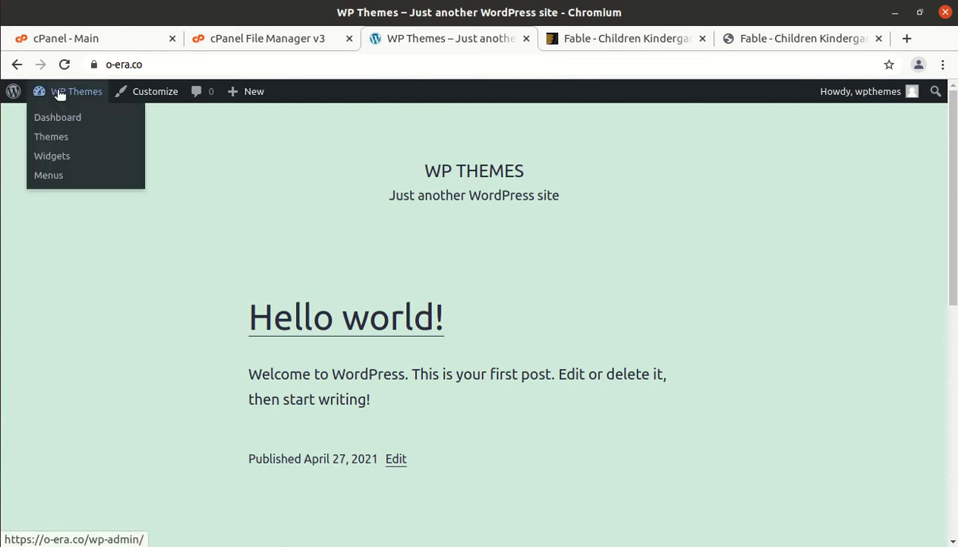
left_click(63, 140)
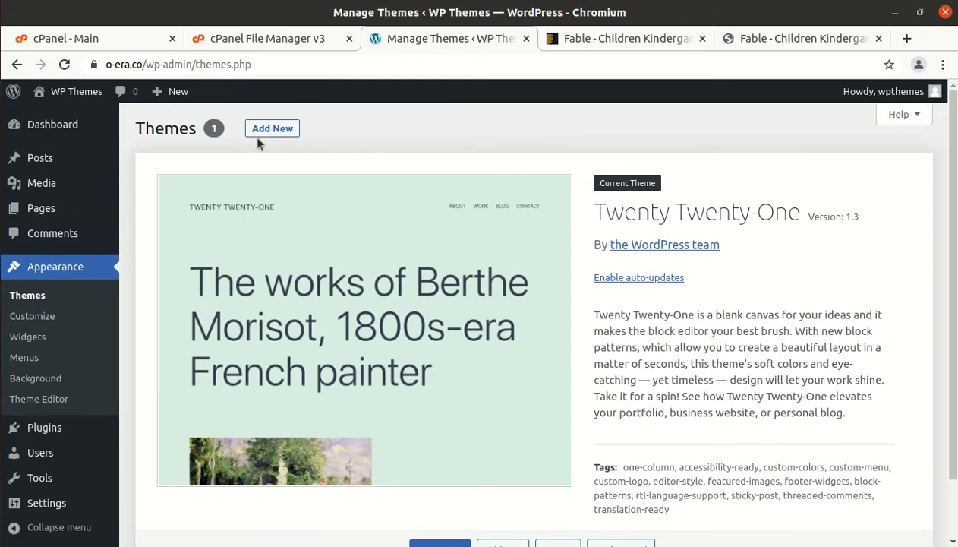
left_click(255, 129)
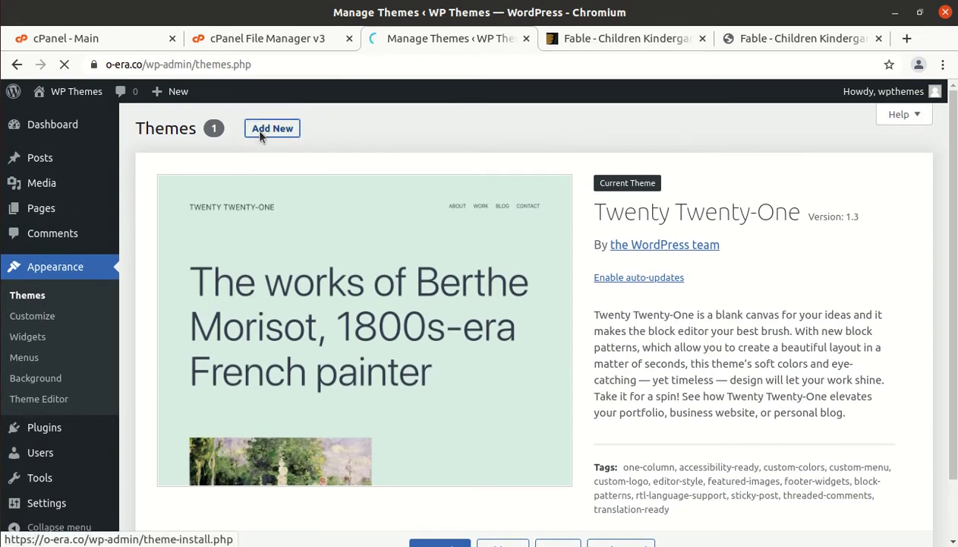
left_click(267, 131)
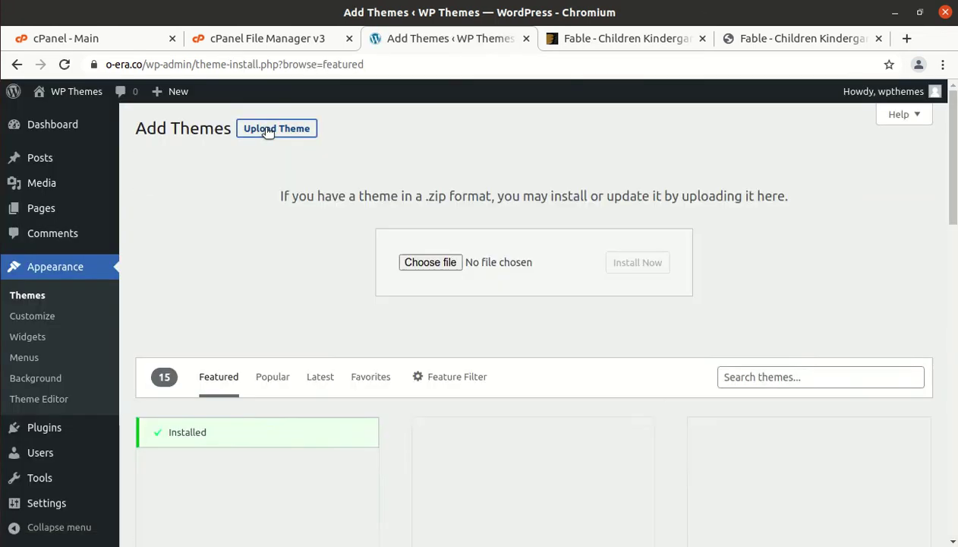
left_click(410, 263)
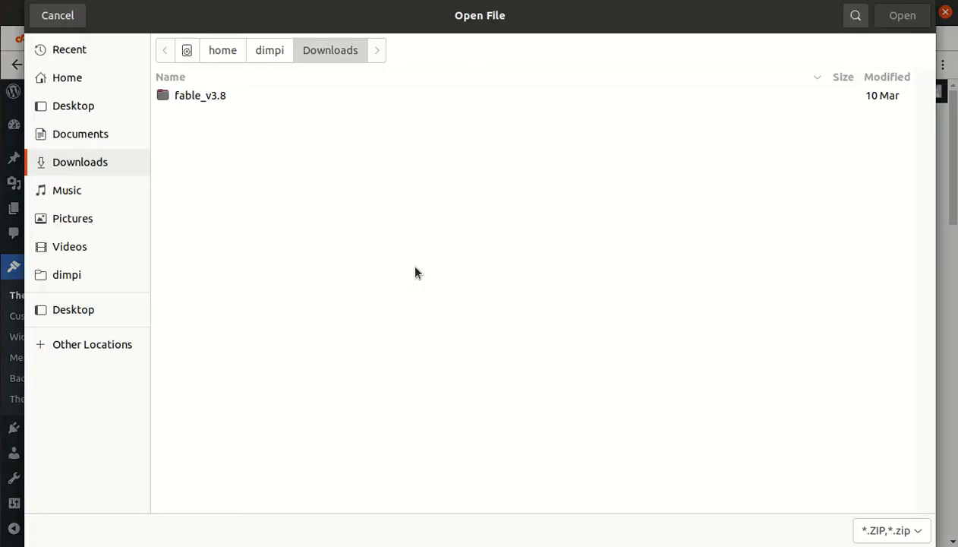
double_click(211, 98)
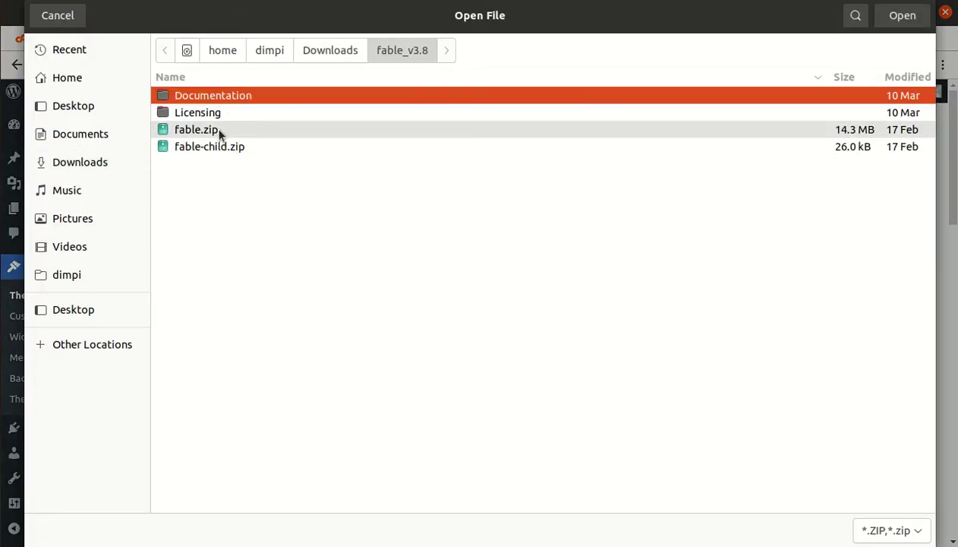
left_click(215, 129)
left_click(61, 22)
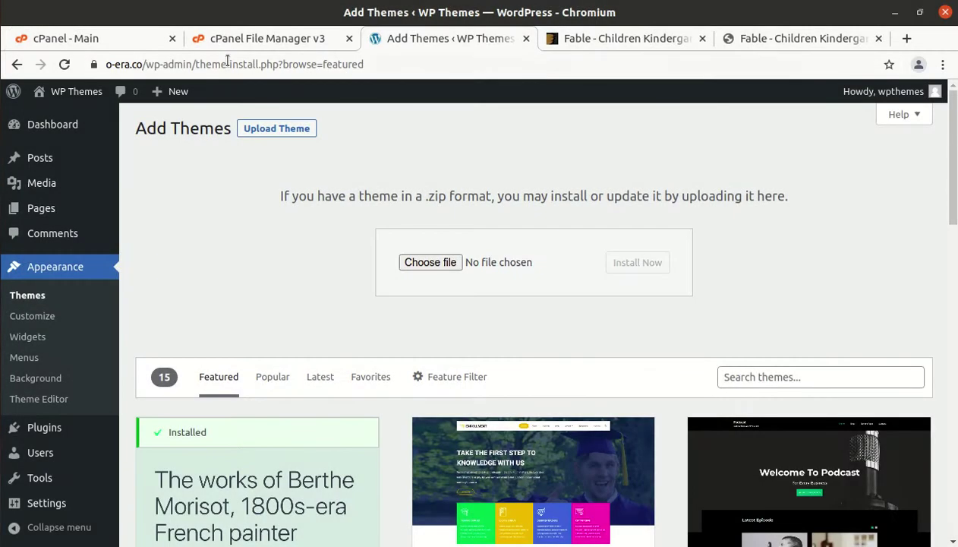
Switch to cPanel File Manager and upload fable.zip from the fable_v3.8 folder into wp-content/themes, closing the upload page once complete
left_click(231, 44)
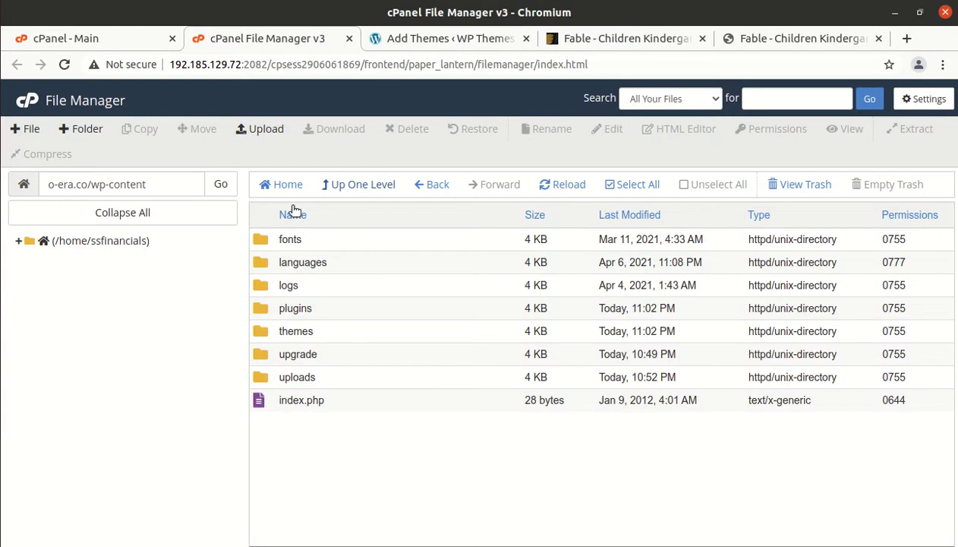
double_click(340, 332)
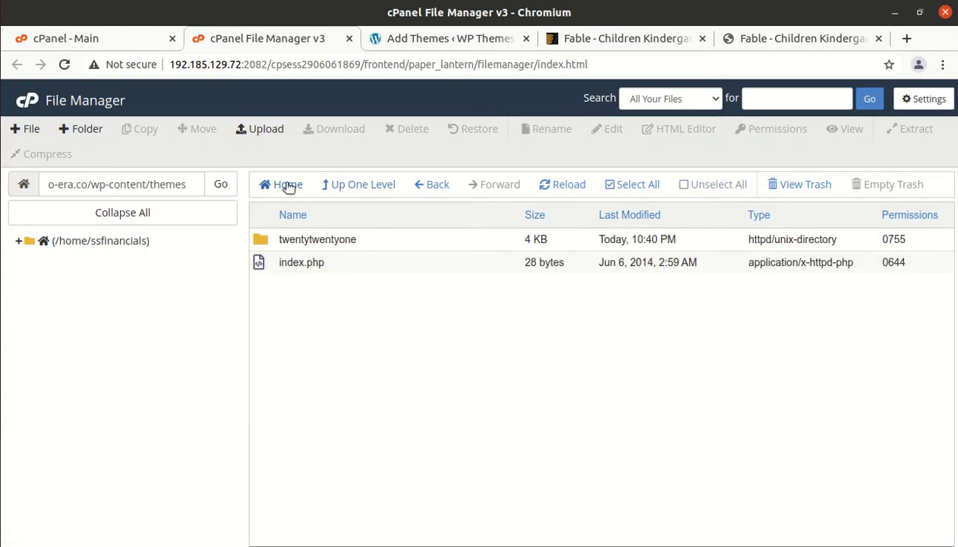
left_click(266, 131)
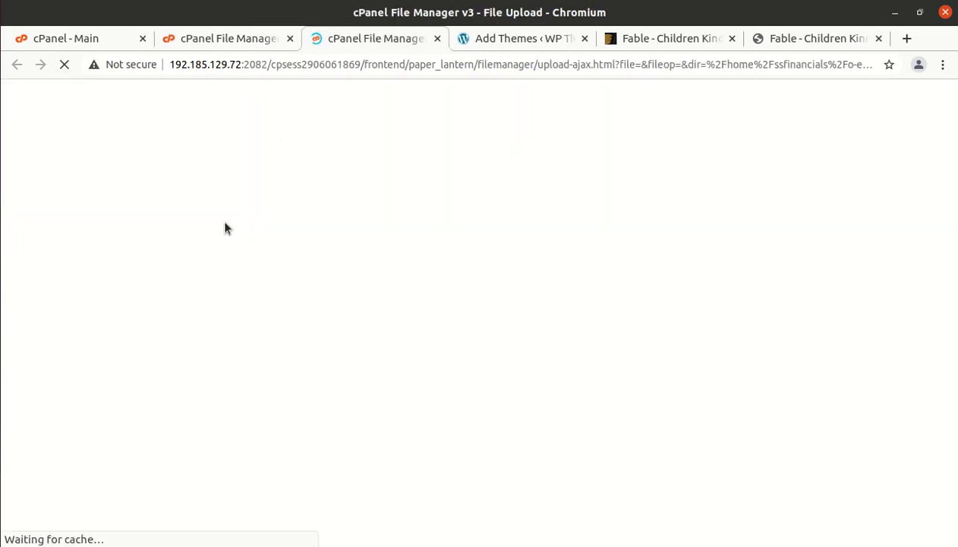
left_click(459, 345)
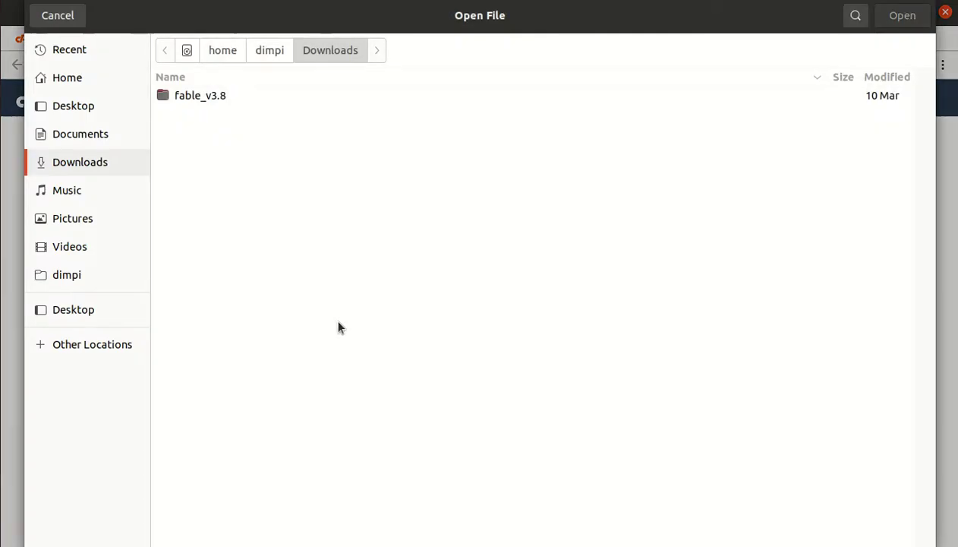
double_click(196, 103)
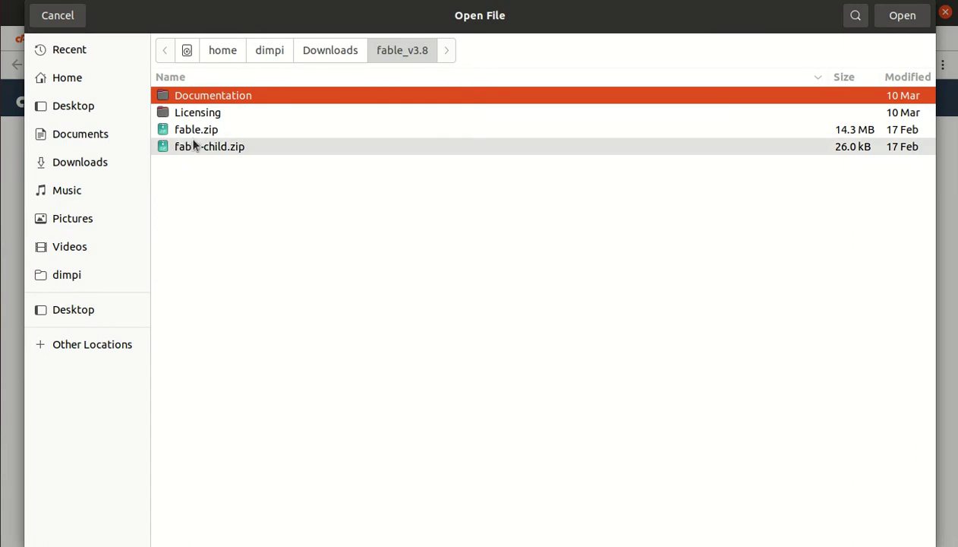
left_click(194, 132)
left_click(900, 20)
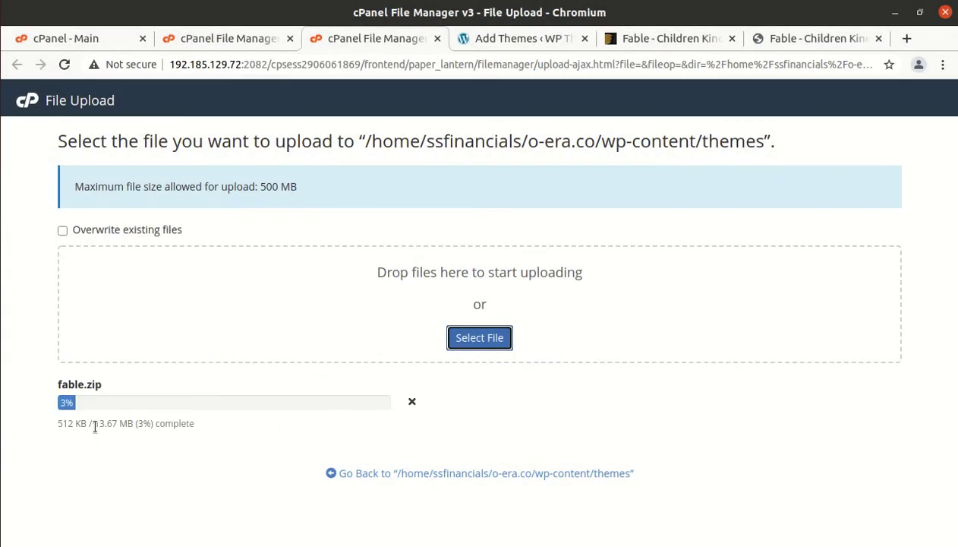
double_click(109, 423)
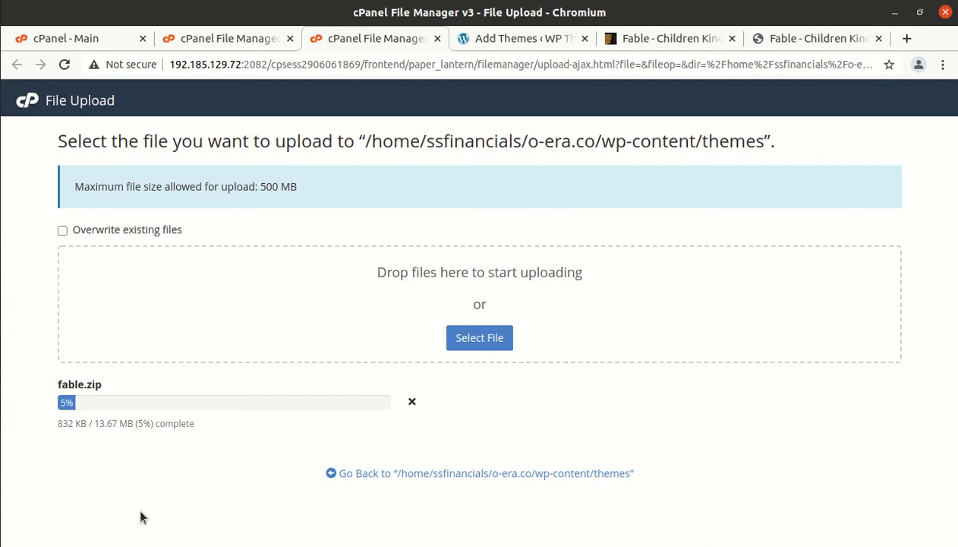
left_click(478, 42)
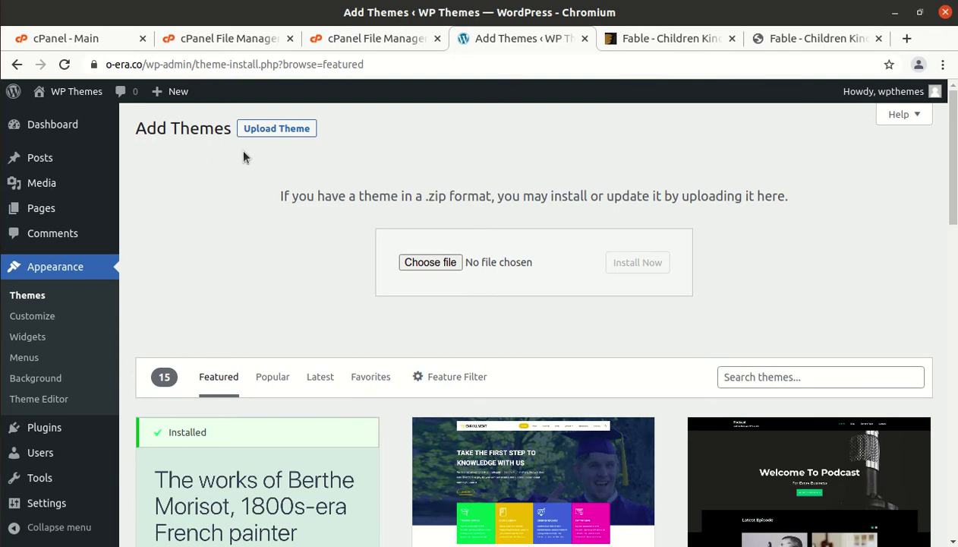
left_click(374, 38)
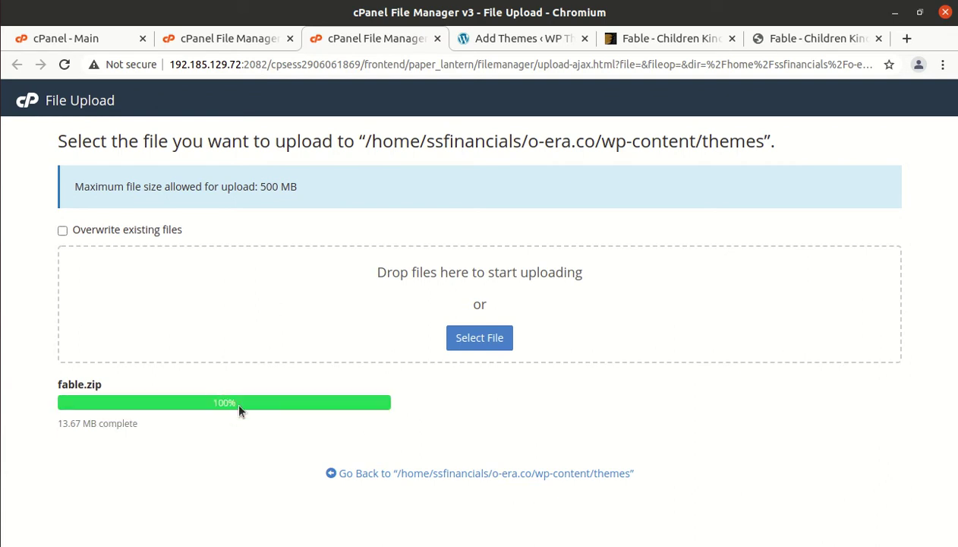
key("ctrl+w")
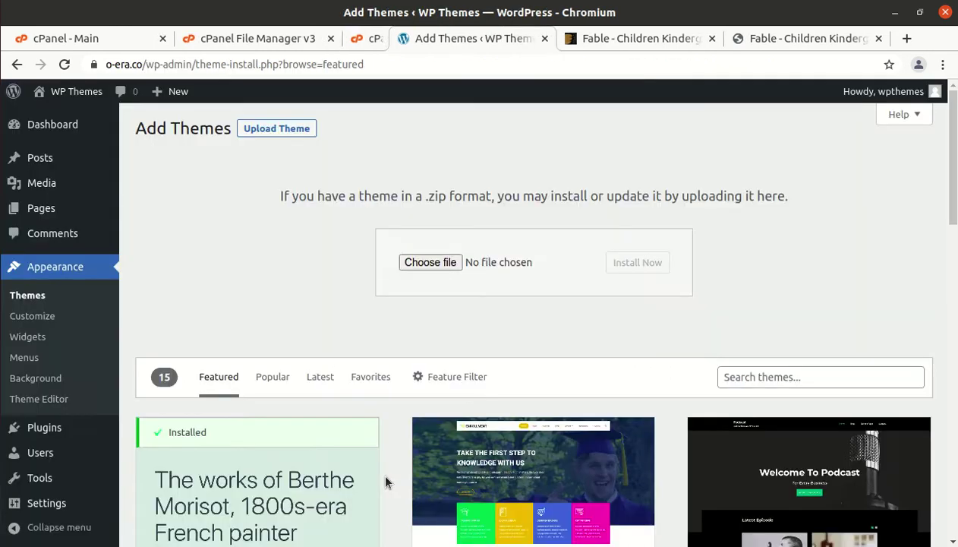
Check the list of installed themes in the WordPress dashboard
left_click(36, 304)
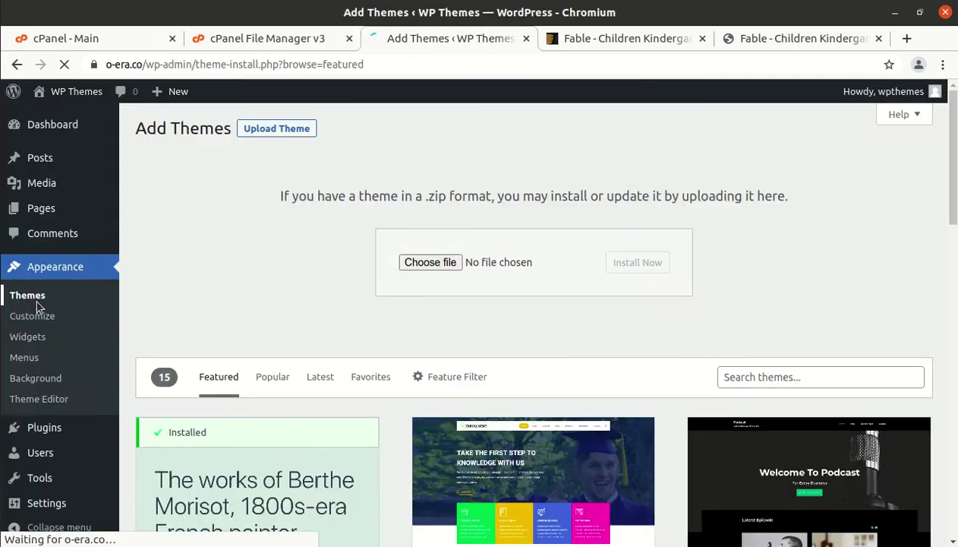
scroll(37, 303, "down", 2)
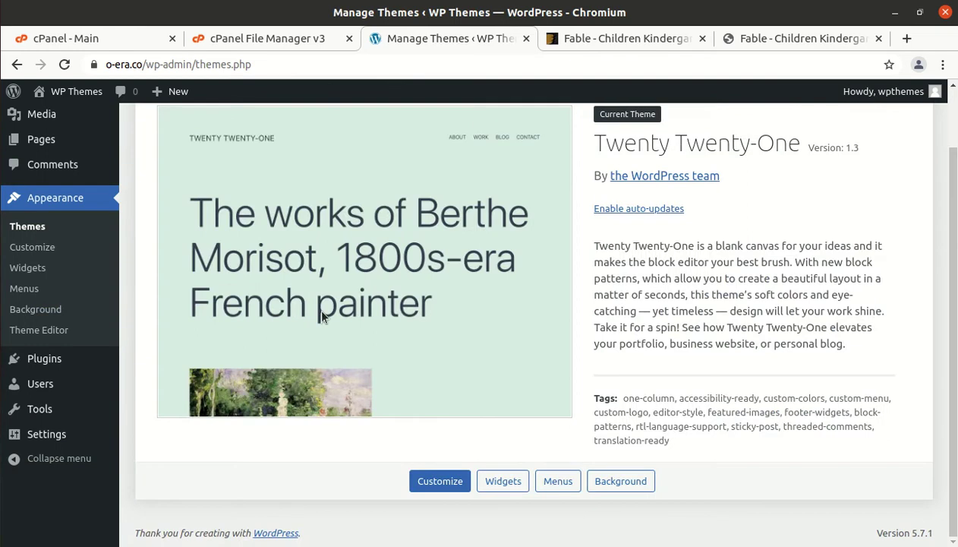
scroll(267, 307, "up", 2)
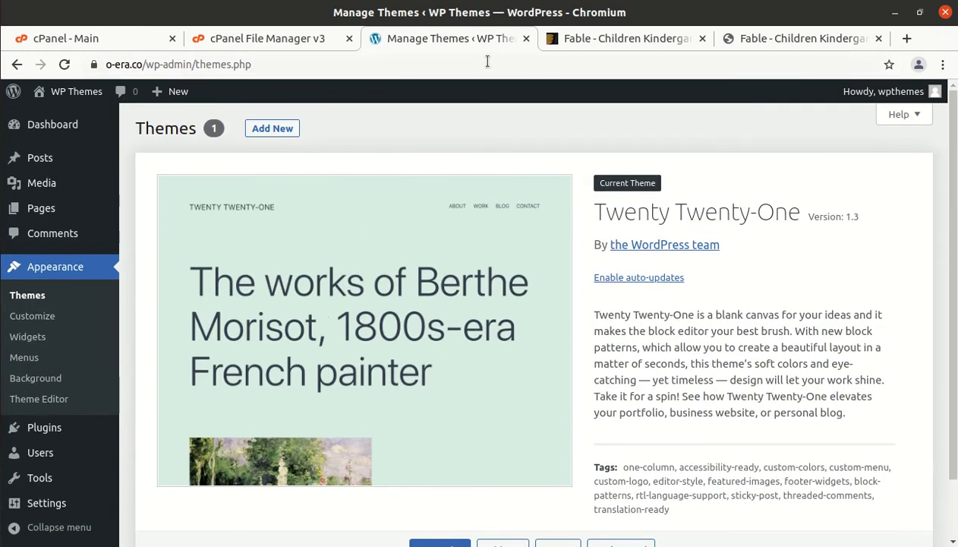
Return to cPanel File Manager, extract fable.zip in the themes folder and reload the file list
left_click(289, 39)
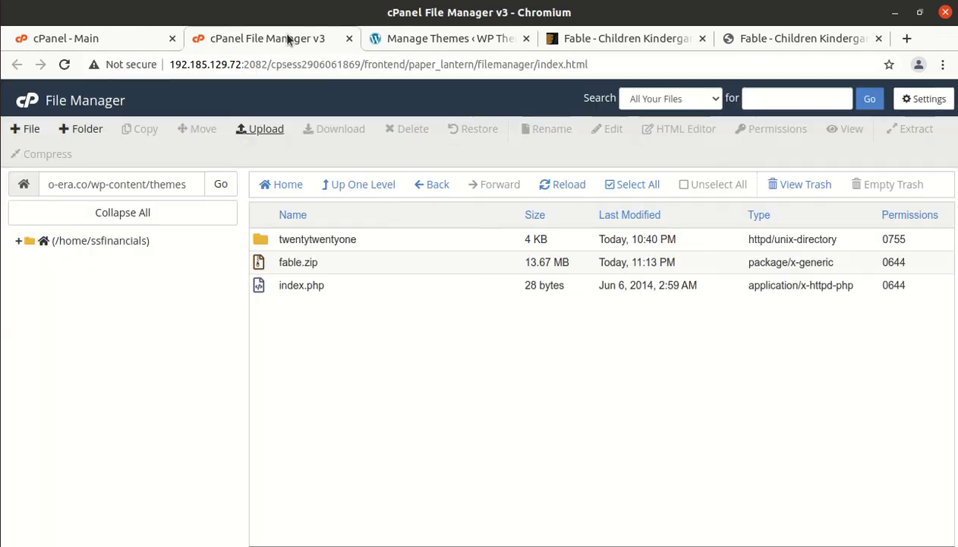
left_click(345, 261)
right_click(351, 270)
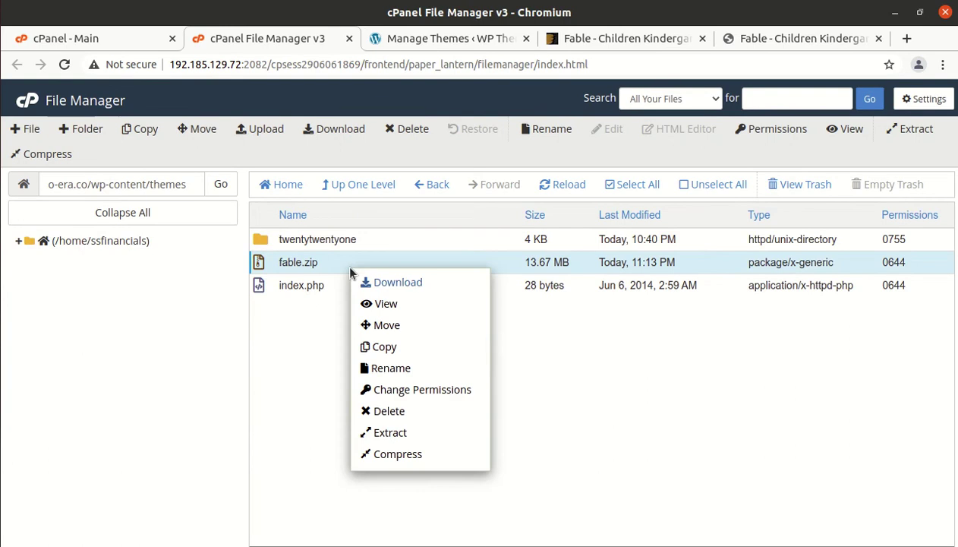
left_click(396, 433)
left_click(589, 390)
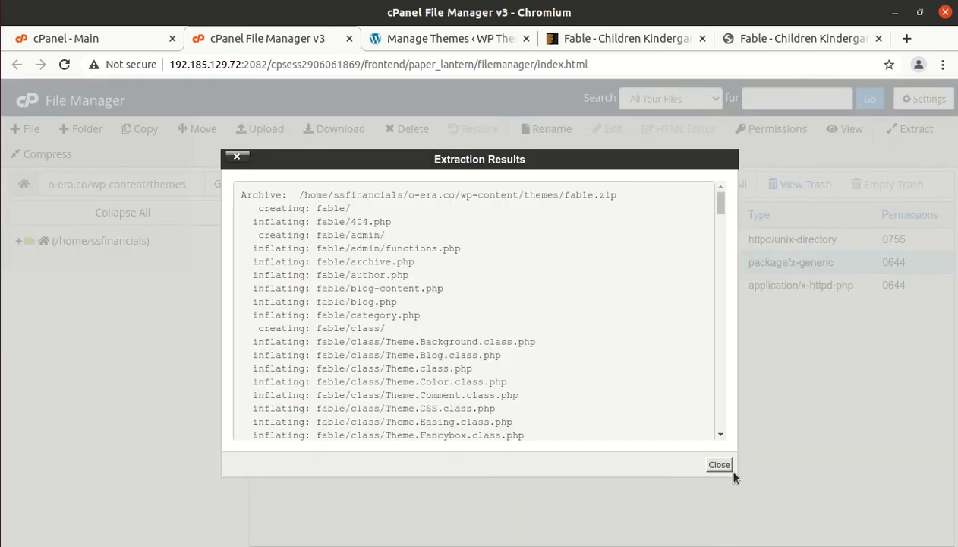
left_click(719, 465)
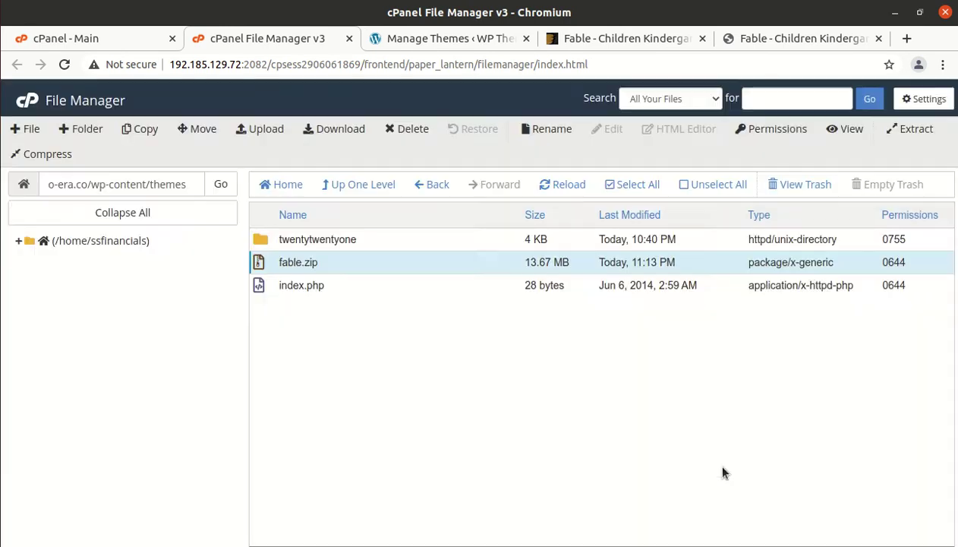
left_click(558, 190)
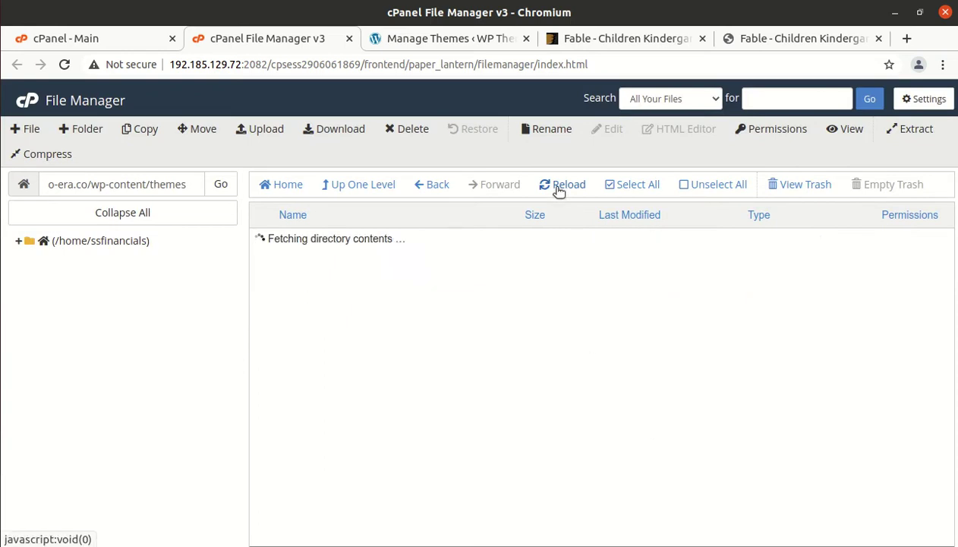
Look through the contents of the extracted fable folder and go back up to the themes folder
double_click(324, 242)
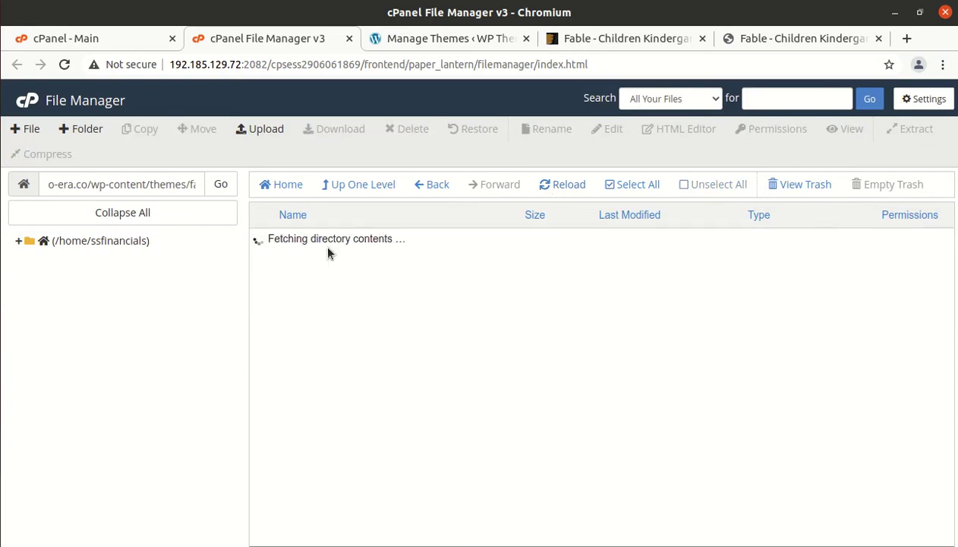
scroll(355, 332, "down", 6)
scroll(356, 332, "up", 1)
scroll(357, 332, "up", 4)
left_click(349, 186)
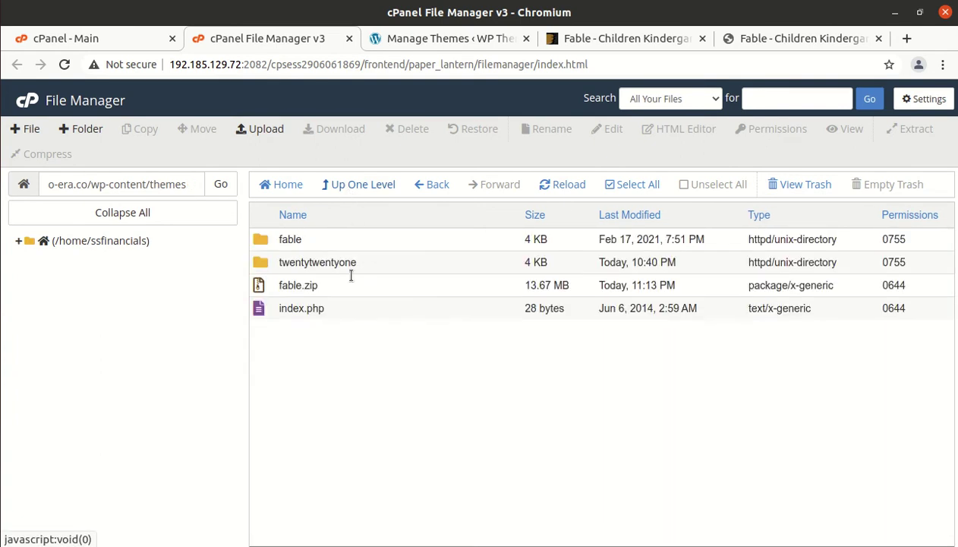
Delete fable.zip from the themes folder and confirm the deletion
left_click(364, 294)
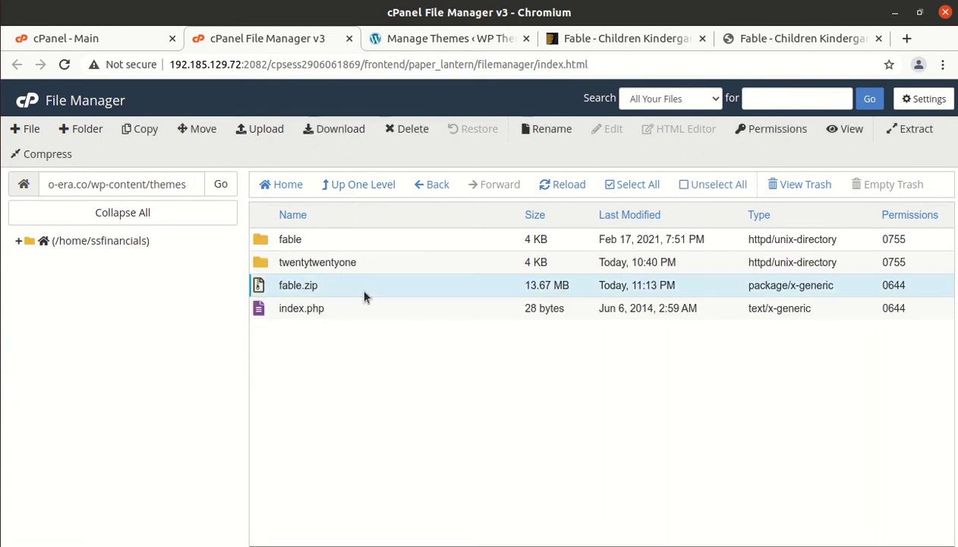
left_click(415, 130)
left_click(326, 318)
left_click(603, 360)
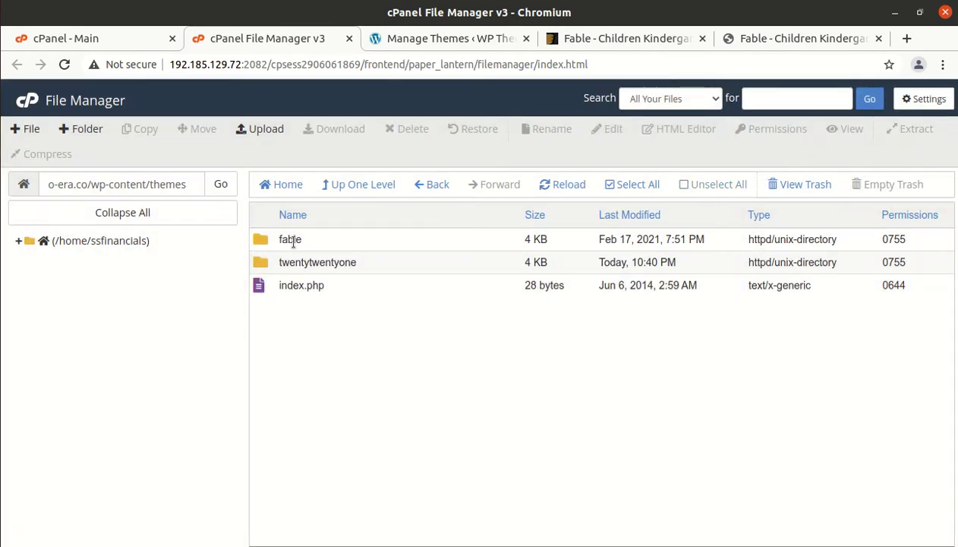
Switch to the WordPress dashboard, refresh the installed themes, and activate the Fable theme from its details view
left_click(414, 42)
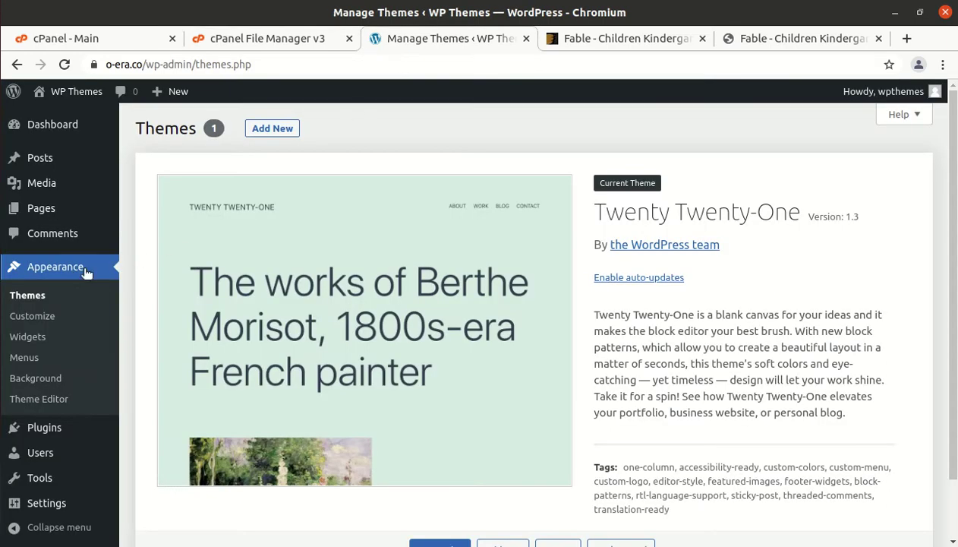
left_click(23, 294)
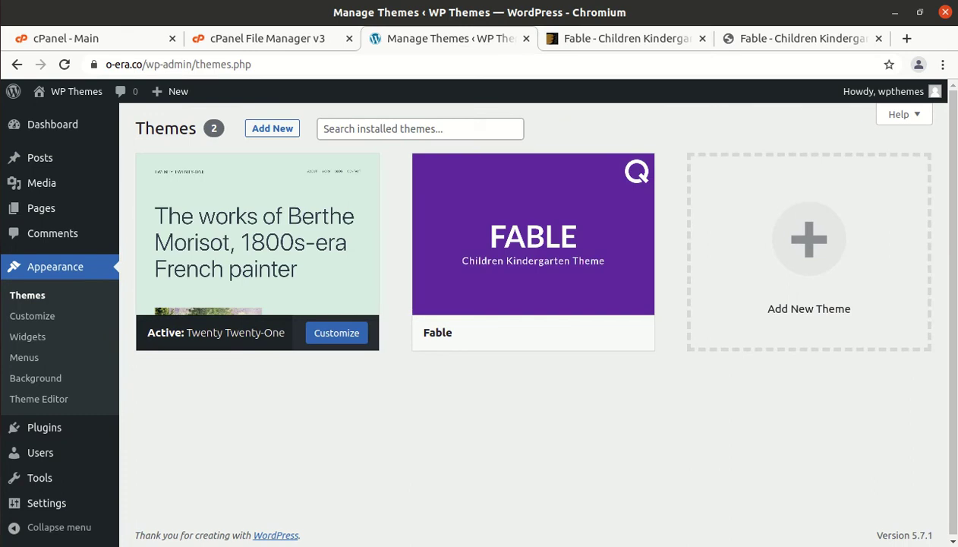
mouse_move(519, 262)
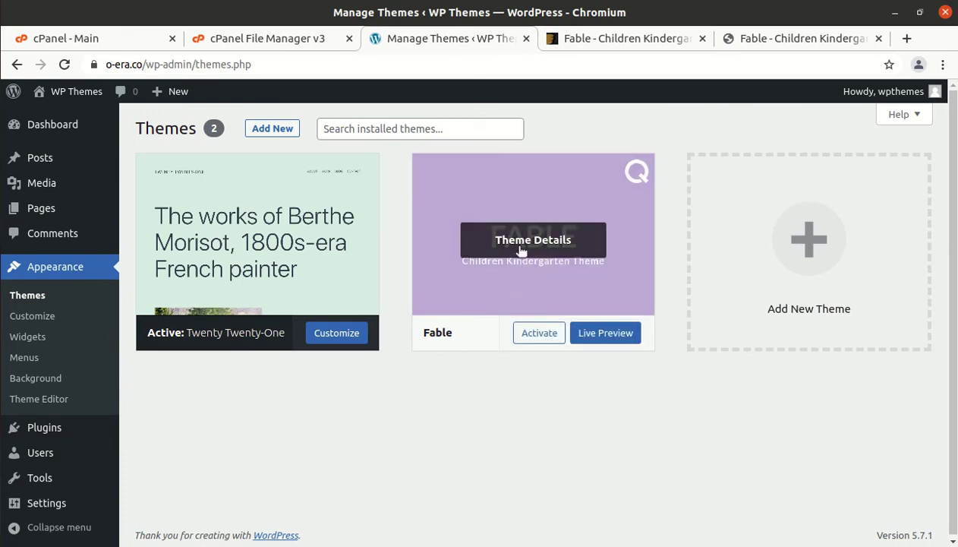
left_click(517, 243)
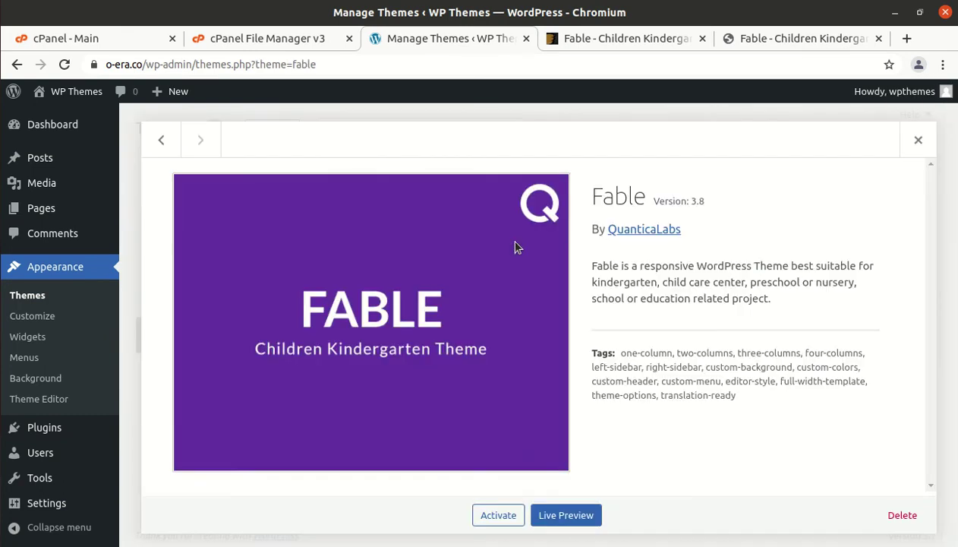
left_click_drag(706, 203, 632, 205)
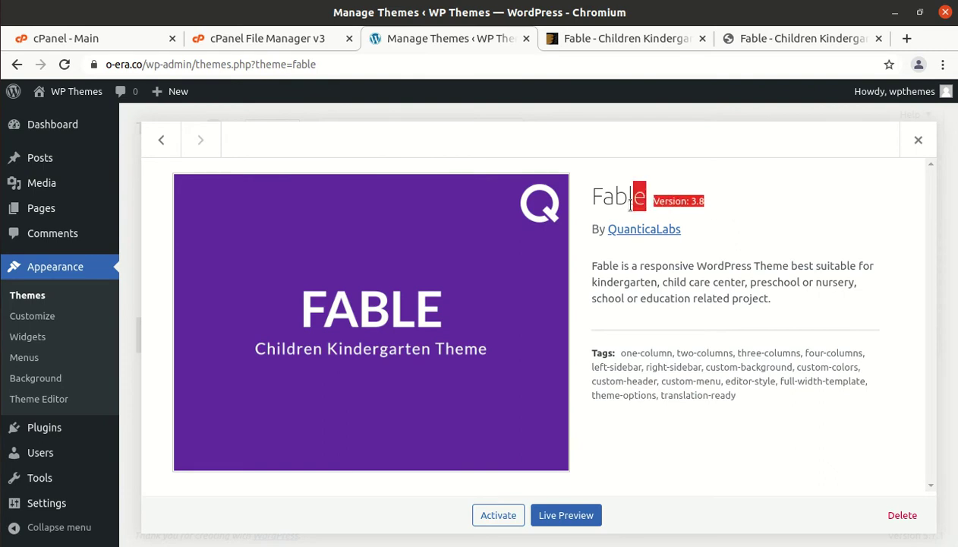
left_click(767, 206)
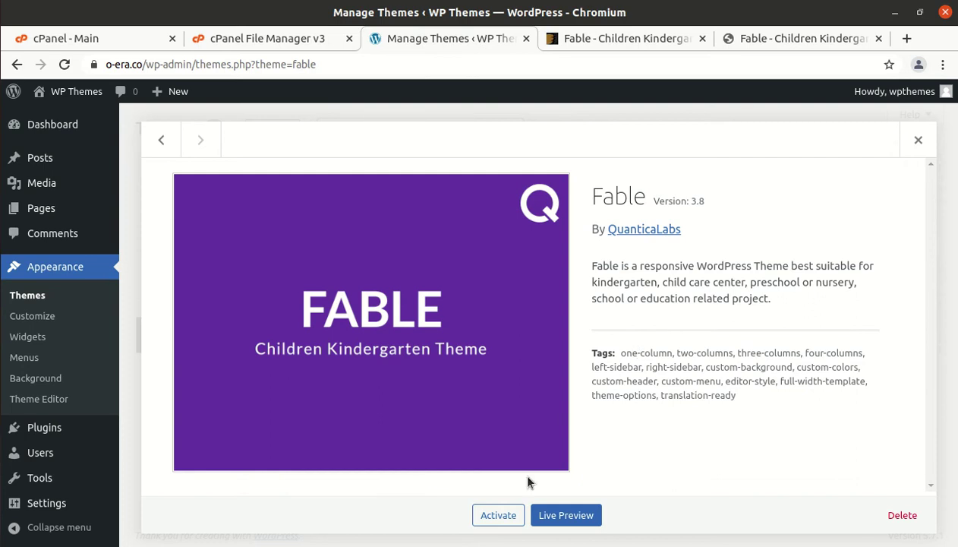
left_click(502, 515)
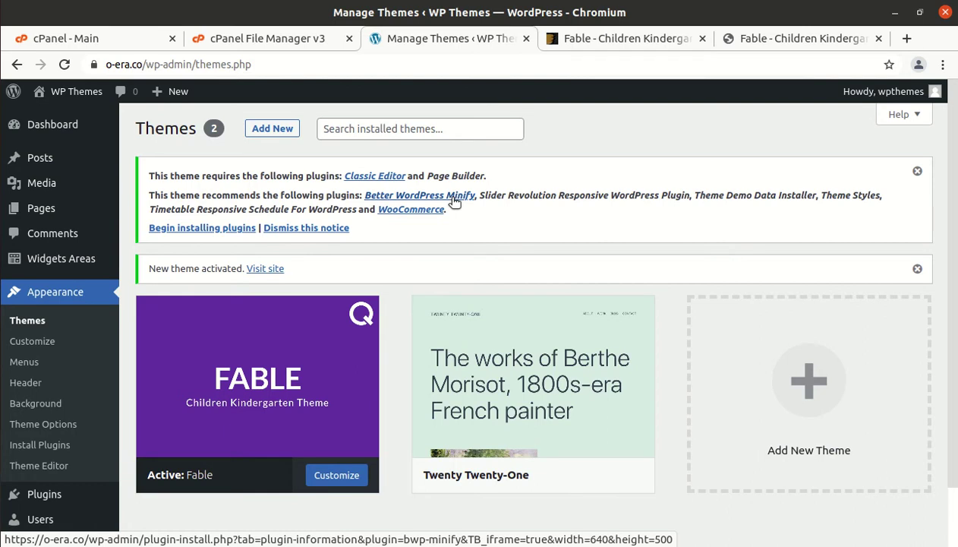
Begin installing the Fable theme's plugins and bulk install all listed required and recommended ones, checking the completion report
left_click(198, 230)
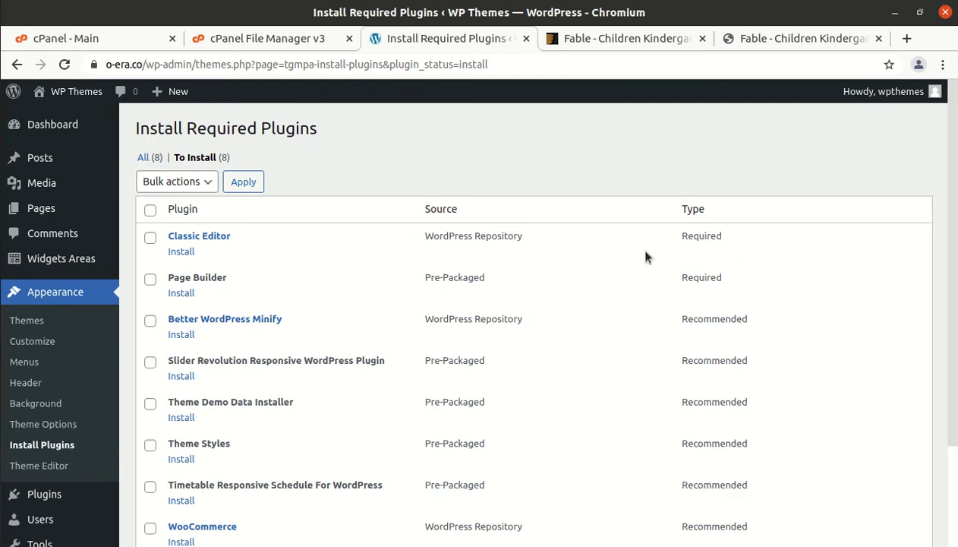
scroll(240, 343, "down", 2)
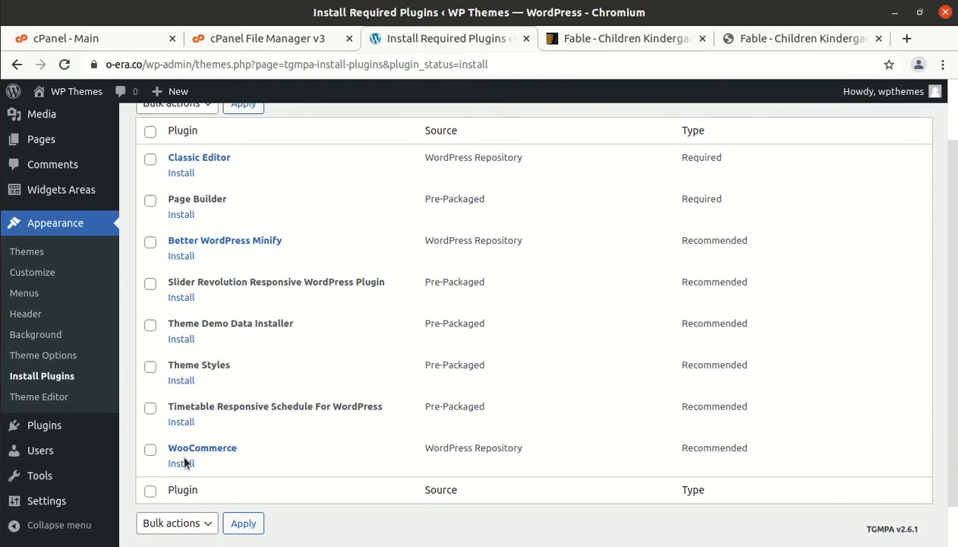
scroll(185, 463, "up", 2)
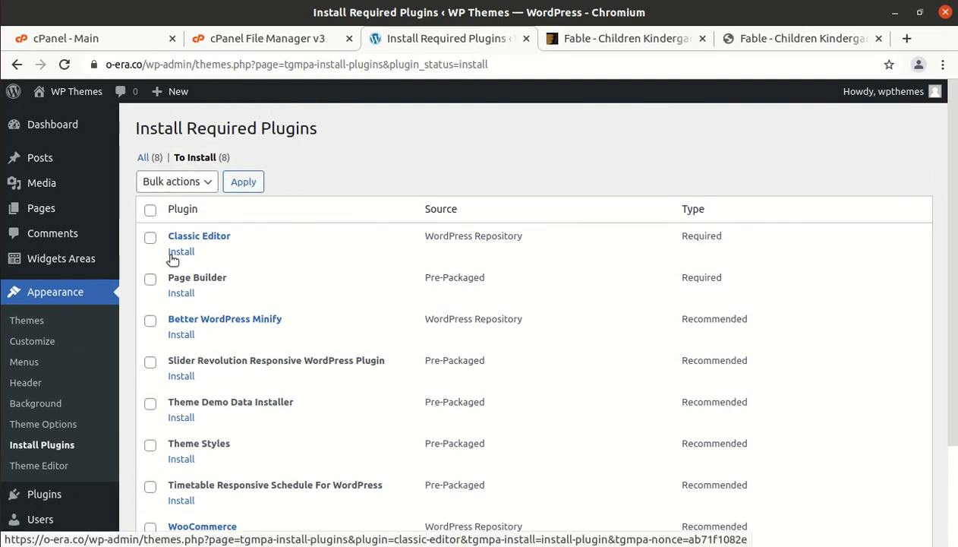
left_click(151, 212)
left_click(192, 182)
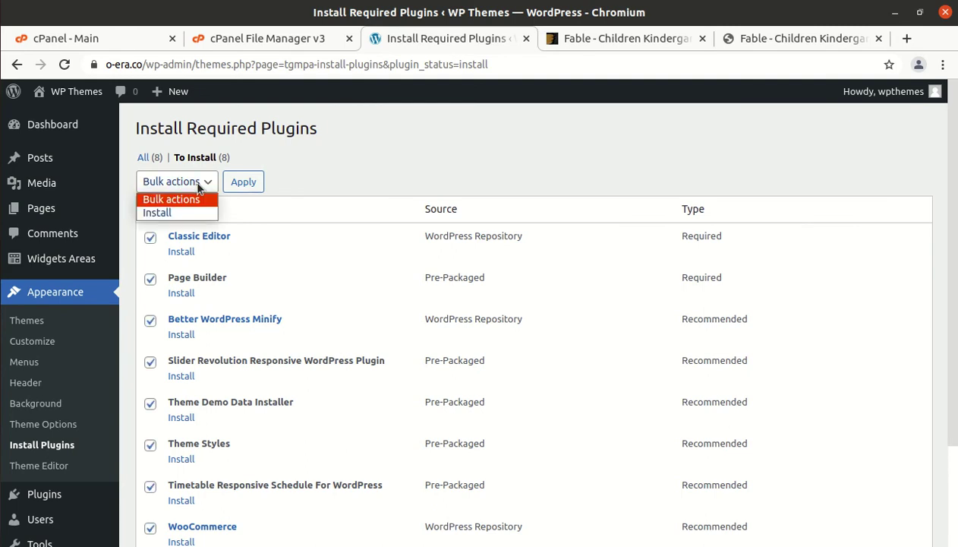
left_click(184, 215)
left_click(242, 193)
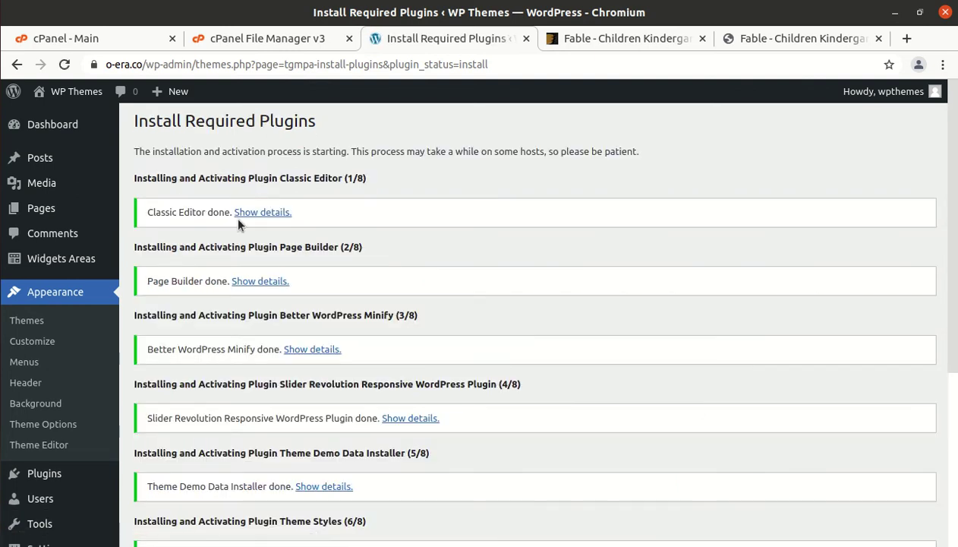
scroll(262, 262, "down", 6)
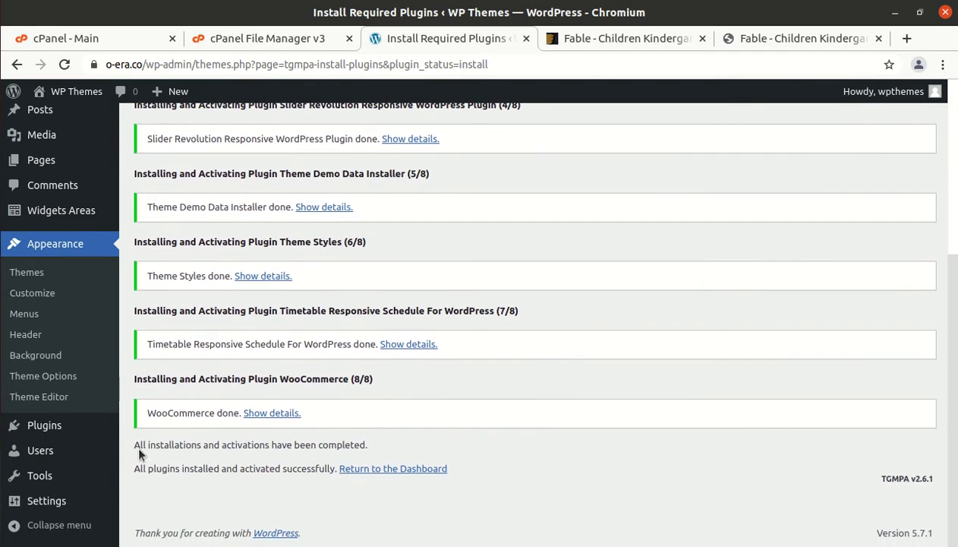
left_click_drag(135, 448, 380, 449)
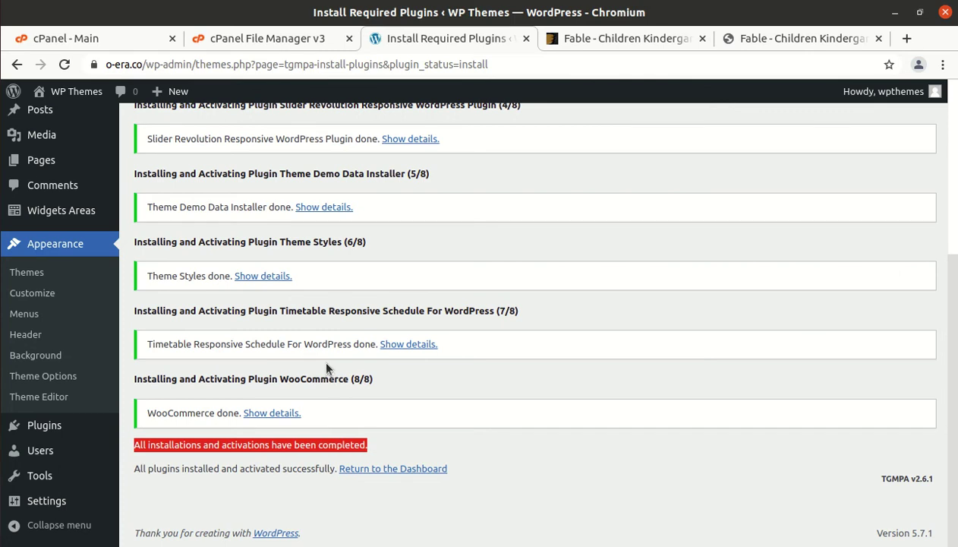
Return to the dashboard from the installer, skipping WooCommerce's store details setup, declining usage tracking and dismissing its welcome dialog
left_click(365, 469)
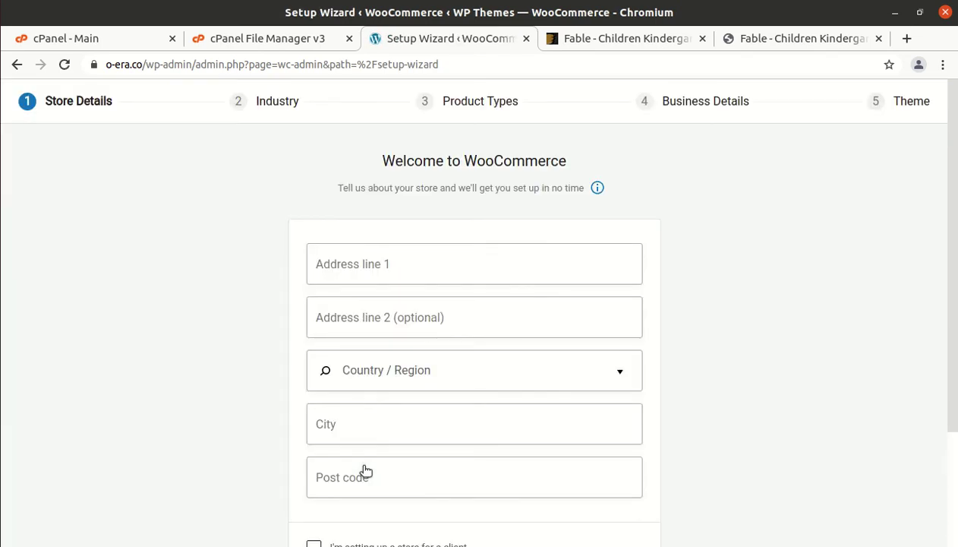
scroll(379, 472, "down", 3)
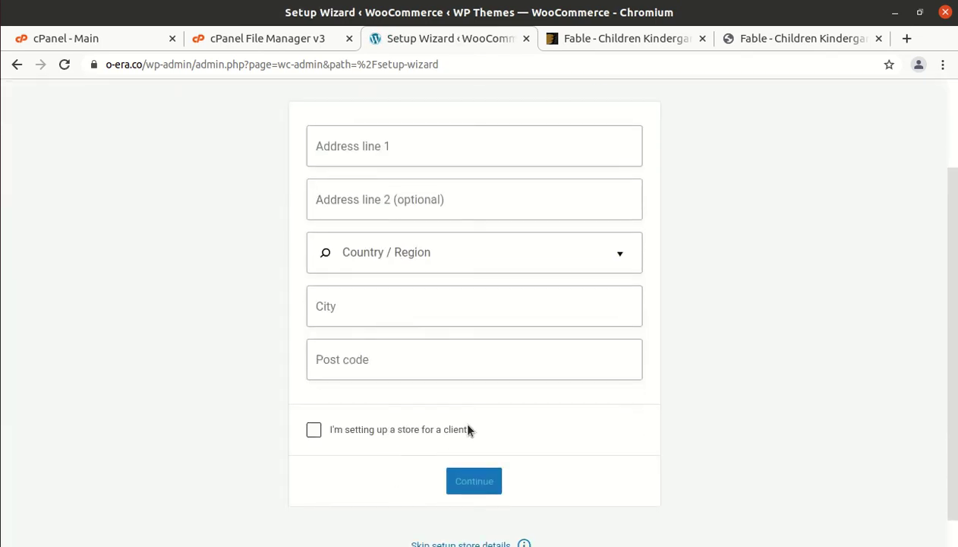
scroll(469, 430, "down", 1)
left_click(436, 510)
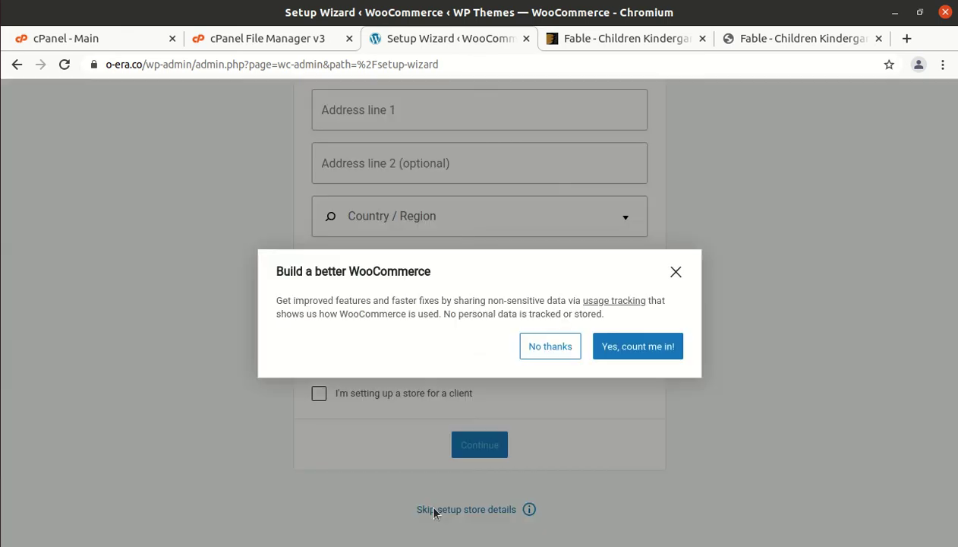
left_click(535, 353)
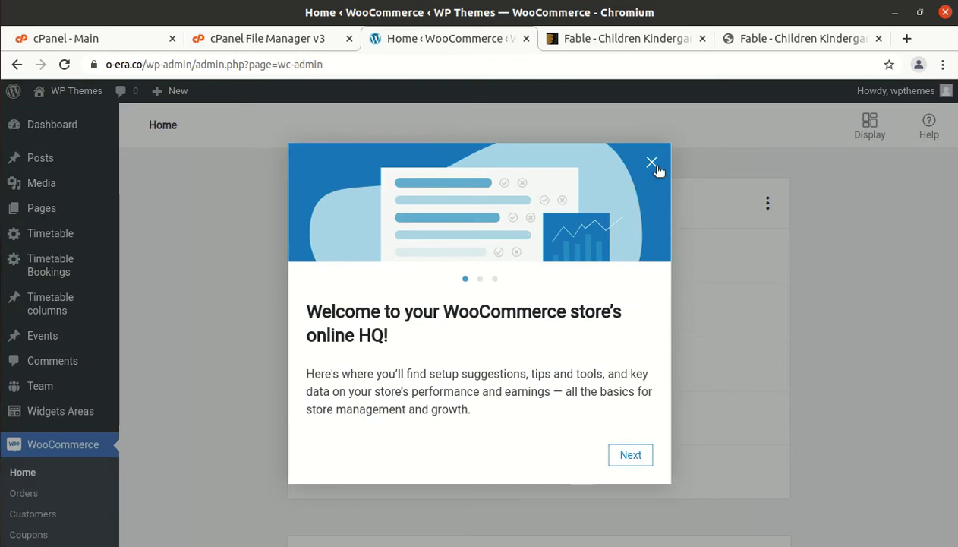
left_click(652, 163)
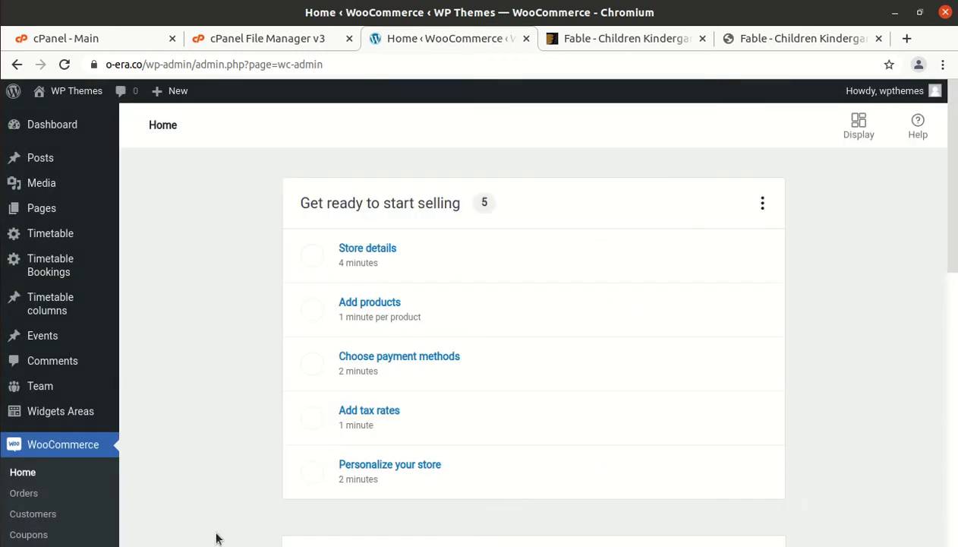
Go to the dashboard home, open the site in a new browser tab and look over its front page
mouse_move(47, 131)
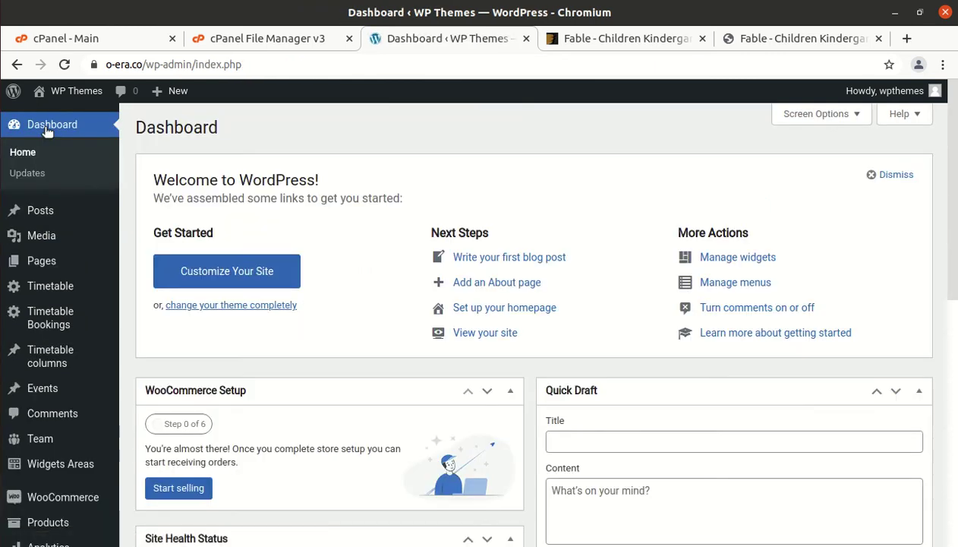
mouse_move(64, 90)
middle_click(50, 115)
left_click(482, 38)
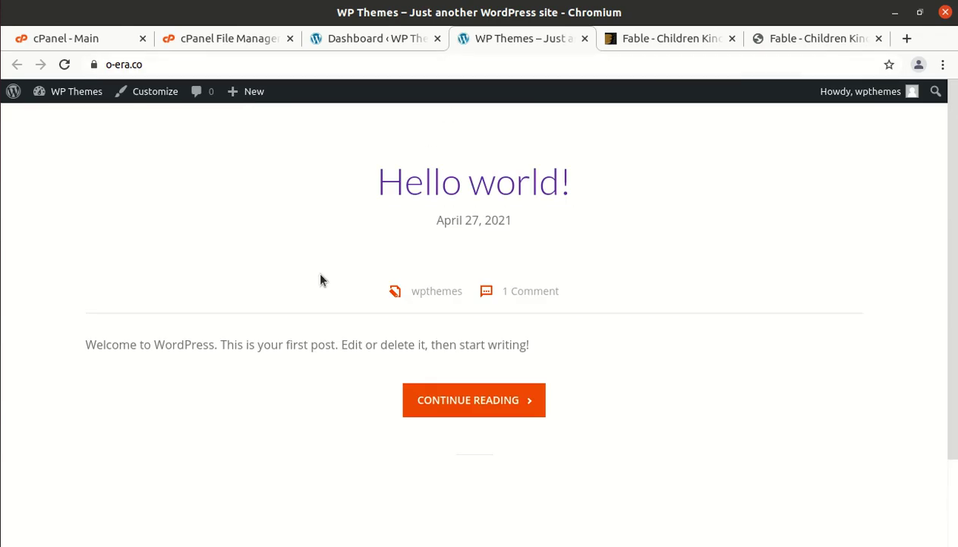
scroll(346, 302, "down", 3)
scroll(345, 302, "up", 3)
Switch to the Fable live demo site, look over its About Us page and navigation, and open its home page
left_click(804, 38)
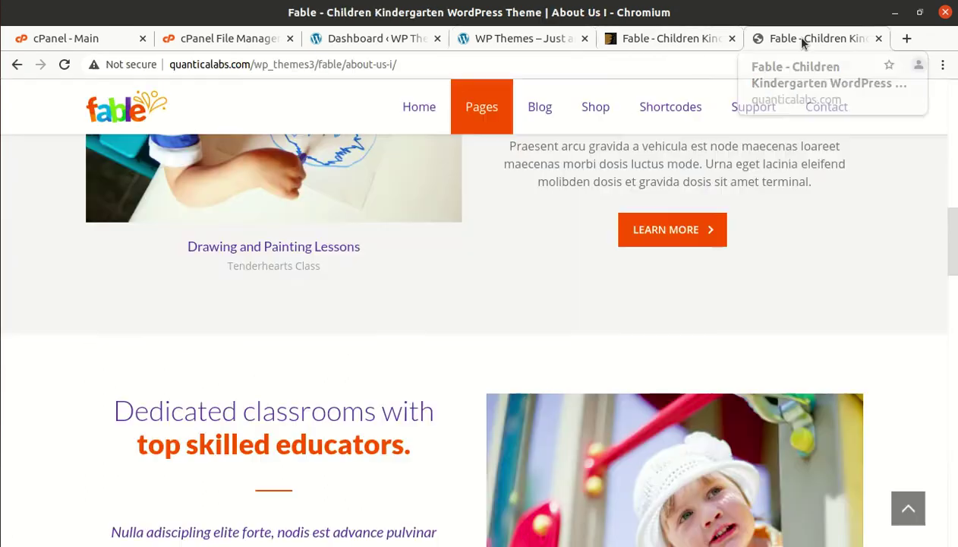
mouse_move(670, 107)
scroll(902, 295, "down", 3)
scroll(902, 295, "up", 3)
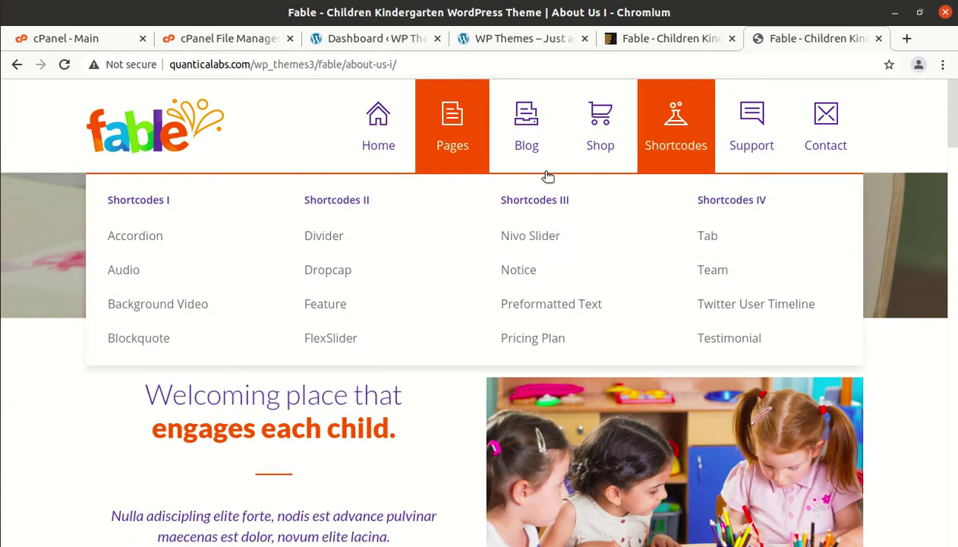
mouse_move(526, 167)
left_click(184, 131)
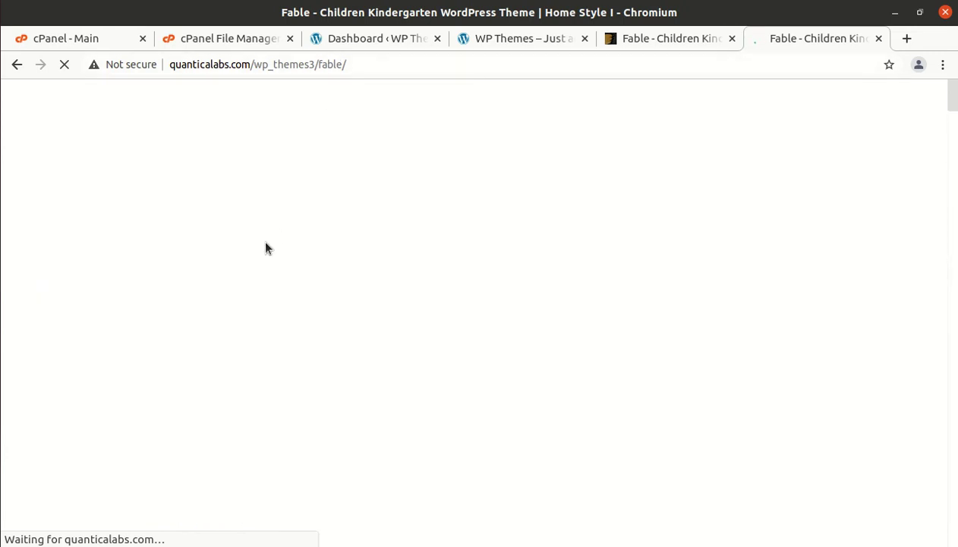
Return to the WordPress dashboard and open the Theme Demo Data Installer
left_click(340, 40)
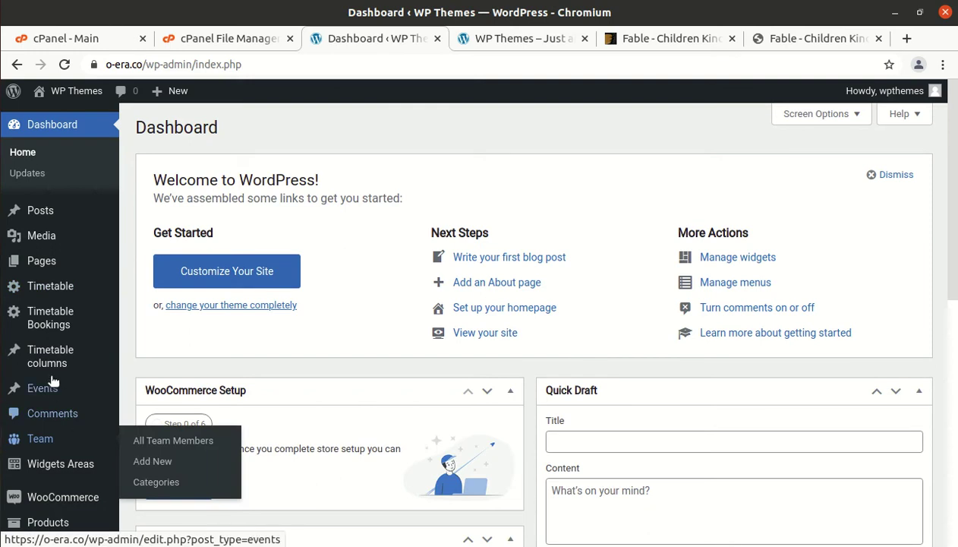
mouse_move(58, 223)
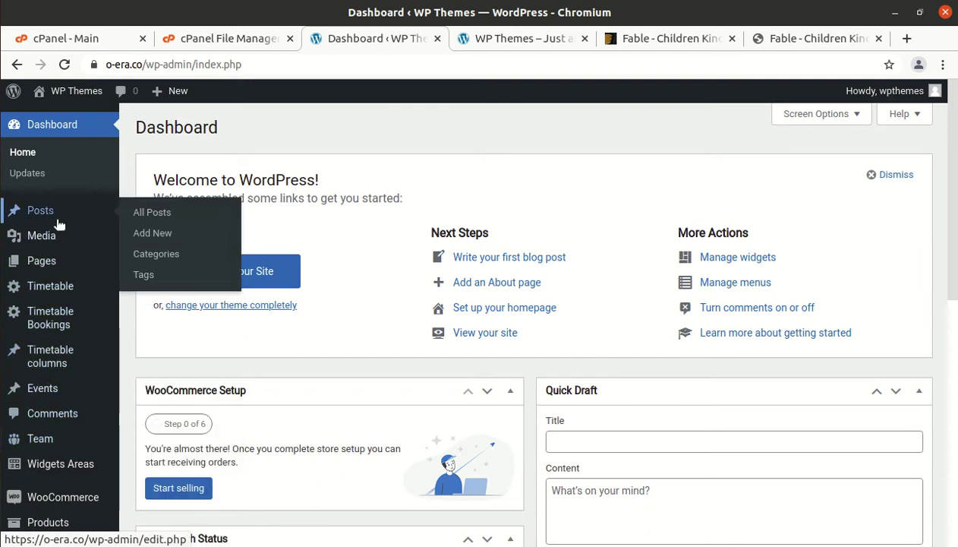
scroll(68, 336, "down", 3)
mouse_move(75, 394)
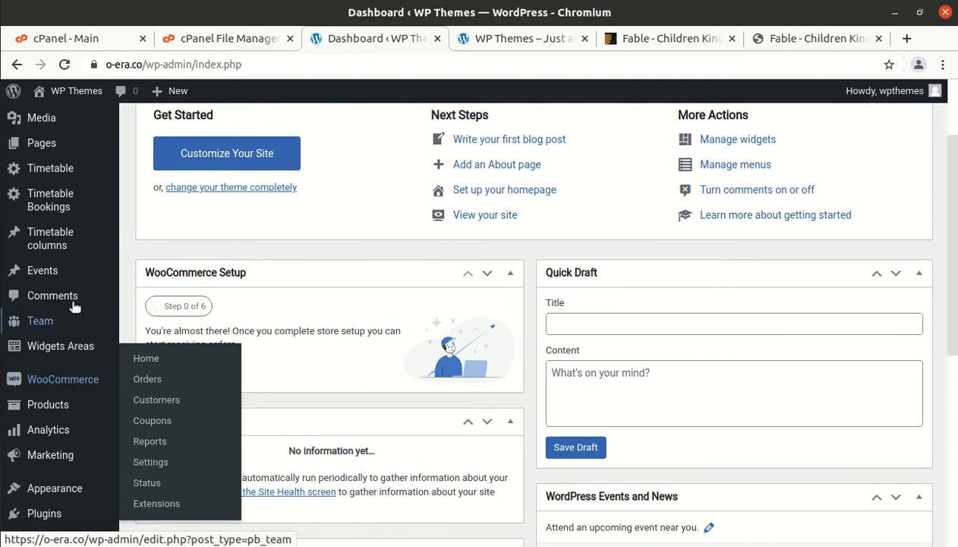
mouse_move(64, 490)
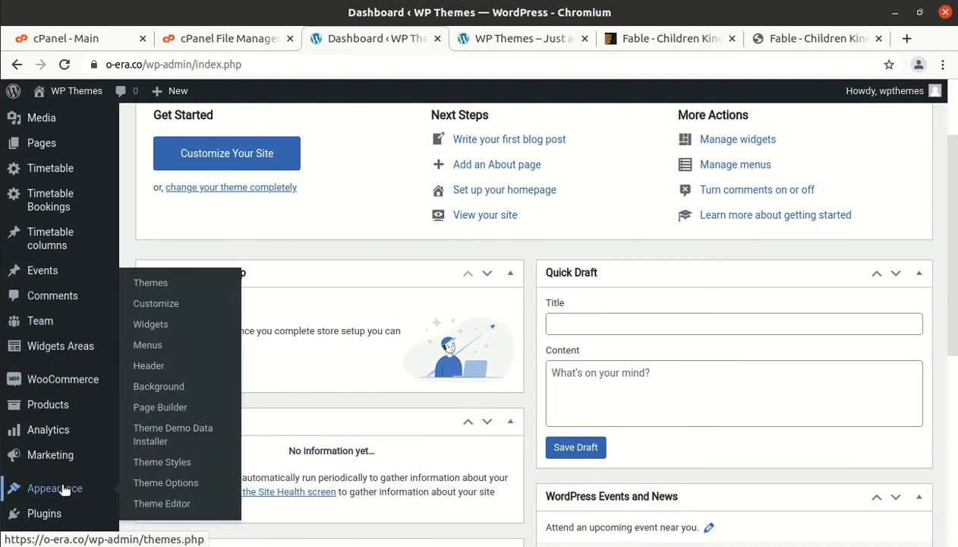
left_click(152, 439)
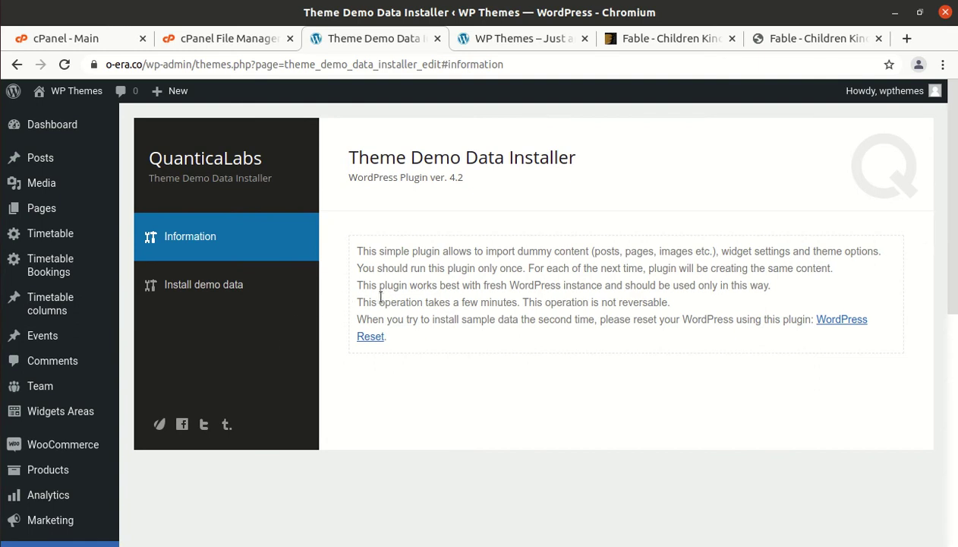
Open the demo data installation settings and look over the data to import and the skin selection
left_click(212, 291)
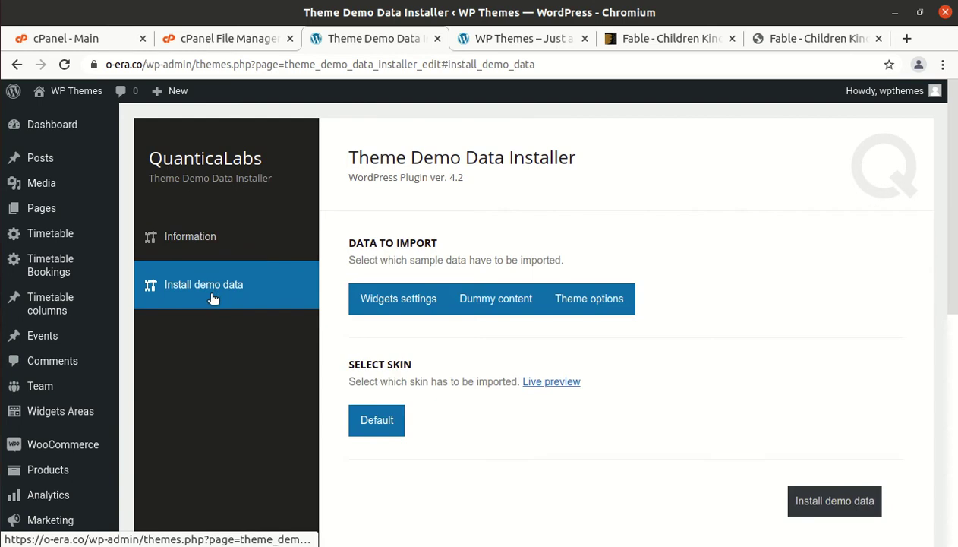
scroll(542, 420, "down", 2)
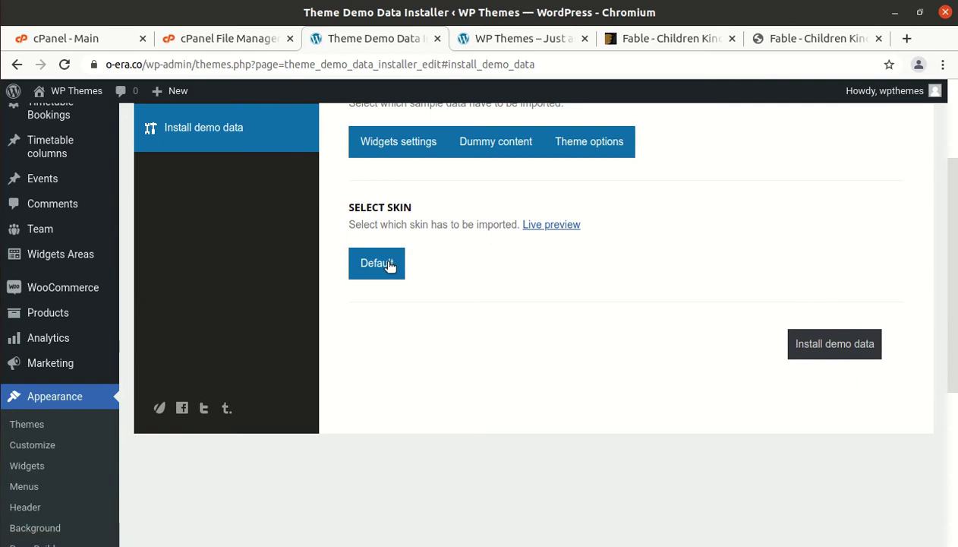
scroll(396, 354, "up", 3)
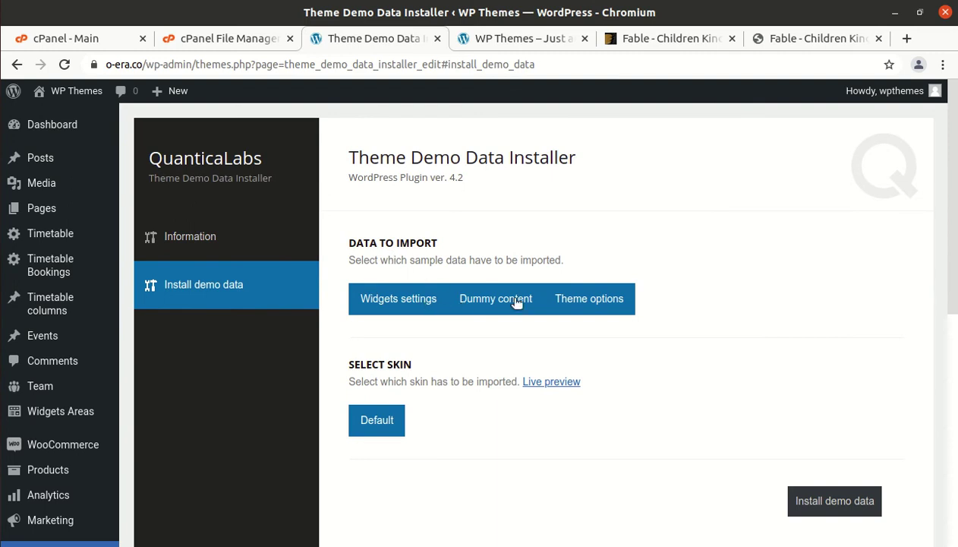
left_click(405, 304)
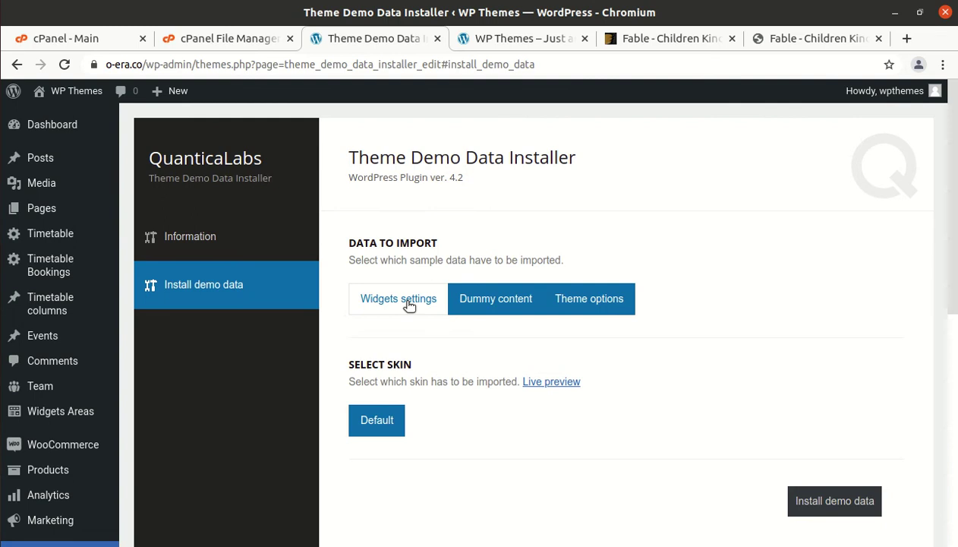
left_click(467, 304)
left_click(551, 301)
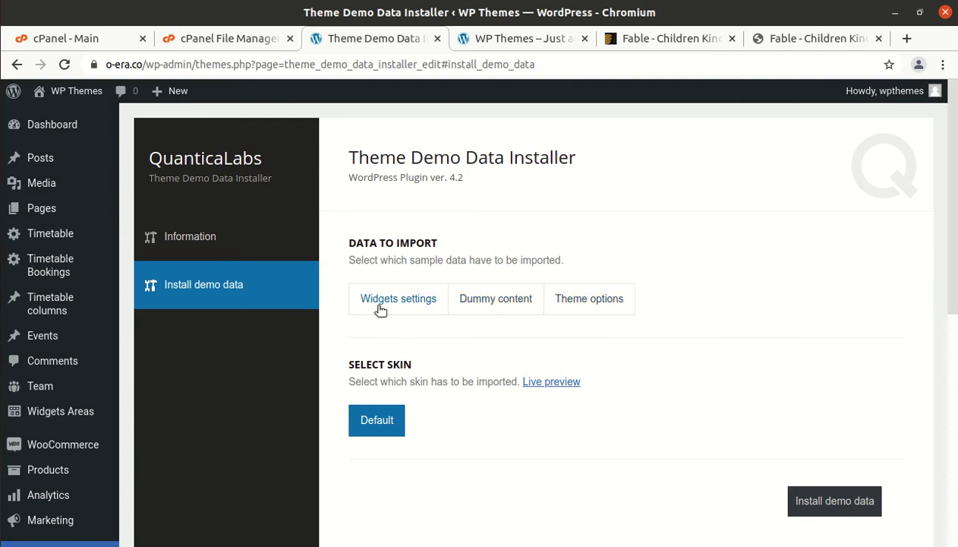
left_click(380, 307)
left_click(474, 305)
left_click(565, 306)
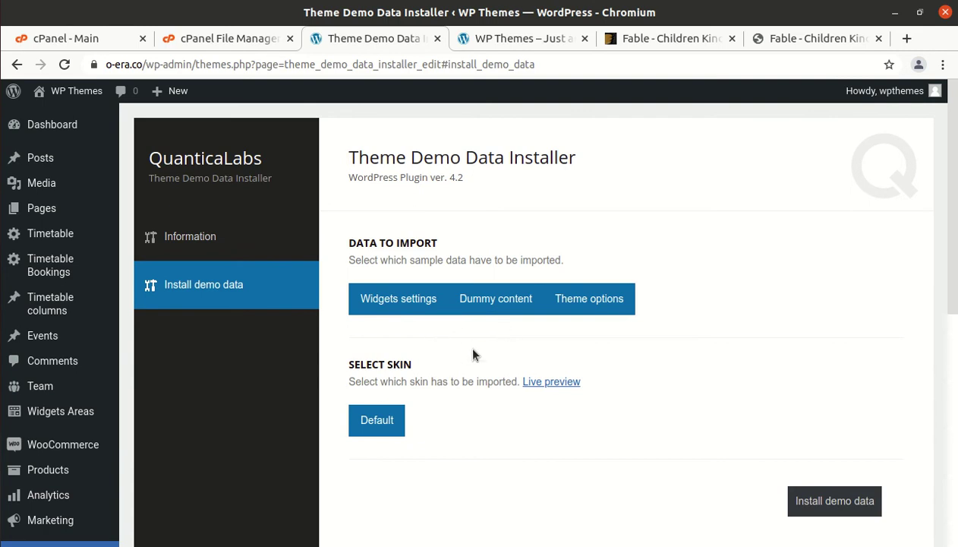
Install the demo data with widgets settings, dummy content, theme options and the Default skin, confirm the import and read through its log
scroll(470, 346, "down", 3)
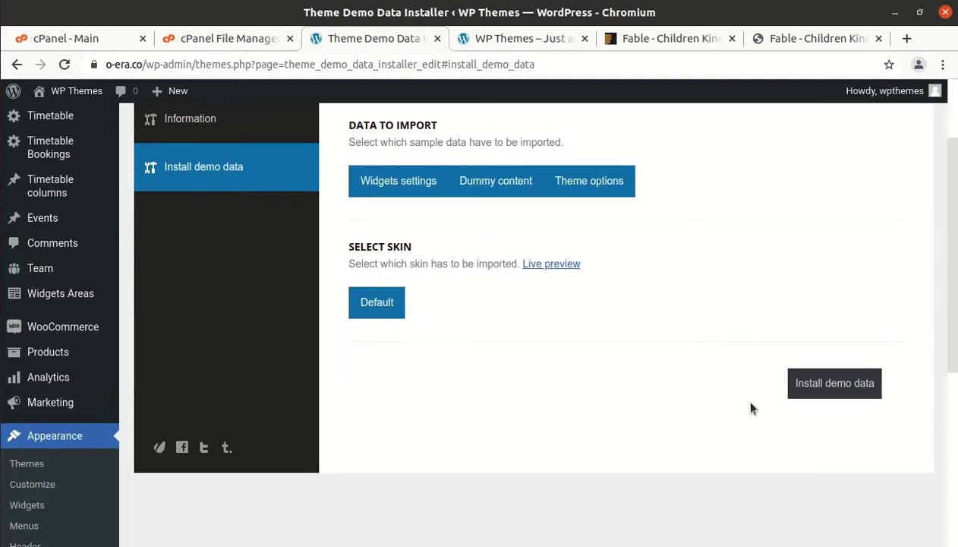
left_click(819, 392)
left_click(605, 167)
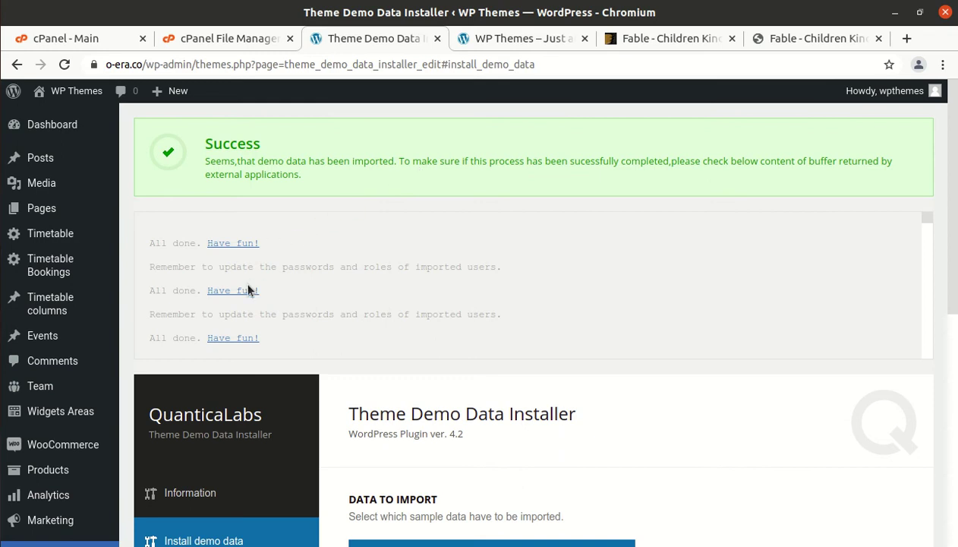
scroll(356, 264, "down", 3)
scroll(363, 287, "down", 5)
scroll(488, 327, "down", 5)
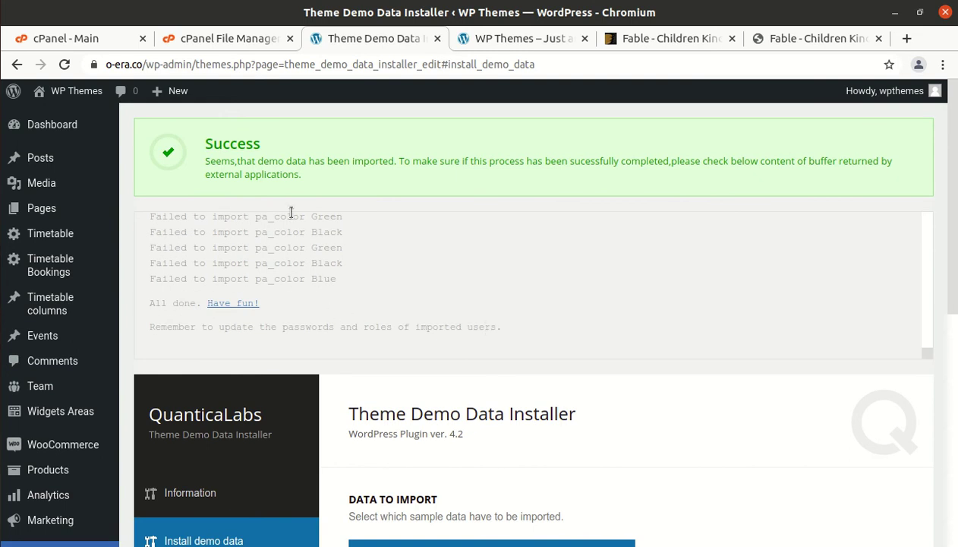
Switch to the site's front page, reload it and look over the home page sections down to Meet Our Staff
left_click(488, 46)
left_click(65, 65)
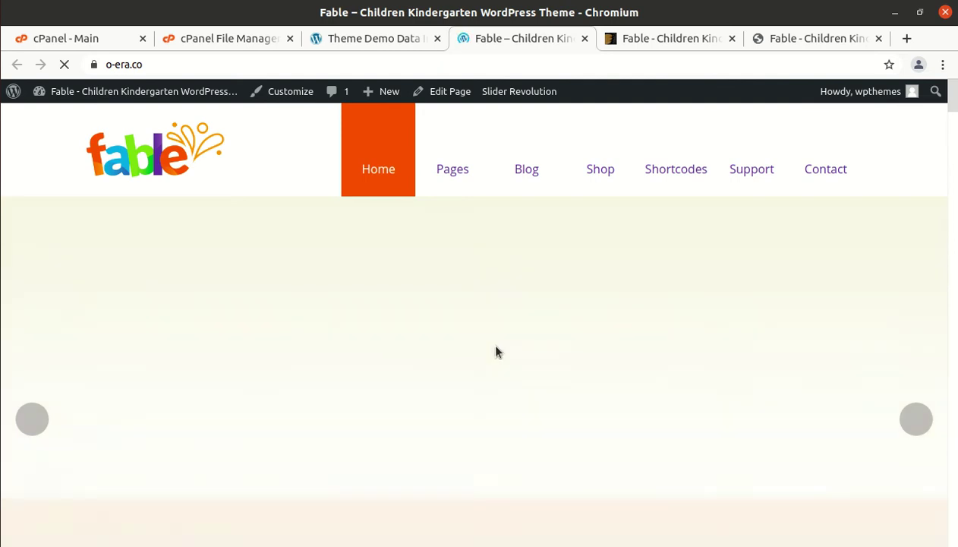
scroll(498, 351, "down", 4)
scroll(497, 351, "up", 4)
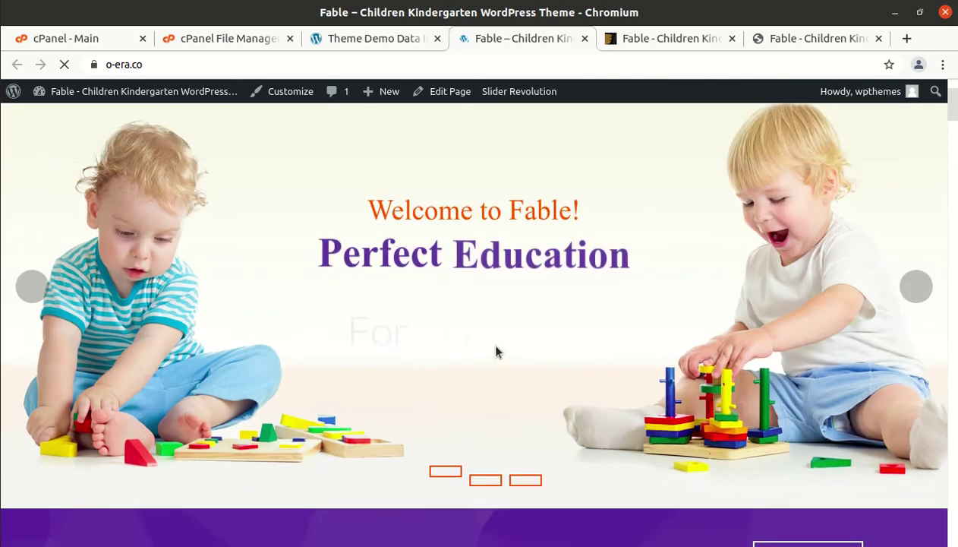
scroll(497, 351, "down", 5)
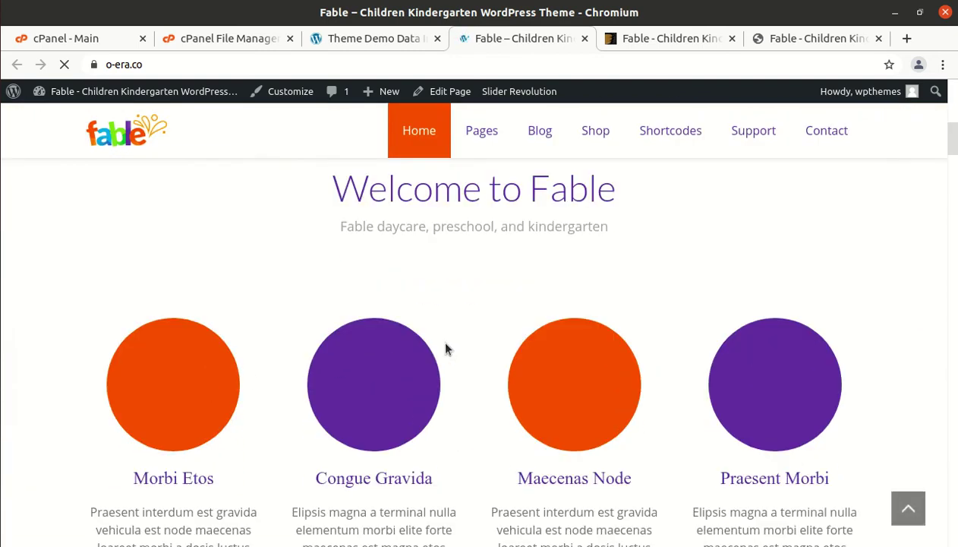
scroll(433, 343, "down", 3)
scroll(340, 363, "down", 2)
scroll(342, 371, "down", 2)
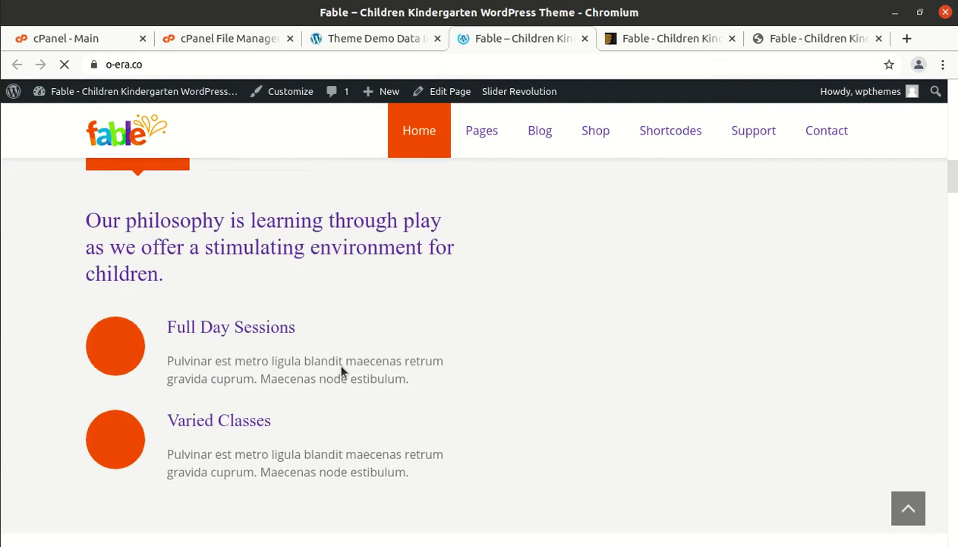
scroll(342, 370, "up", 6)
scroll(340, 373, "up", 3)
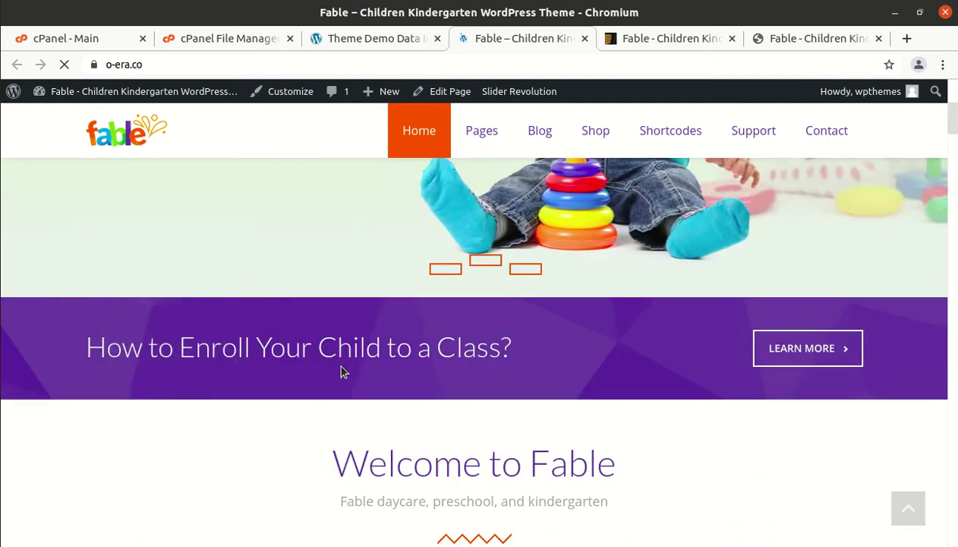
scroll(340, 372, "down", 3)
scroll(292, 384, "down", 5)
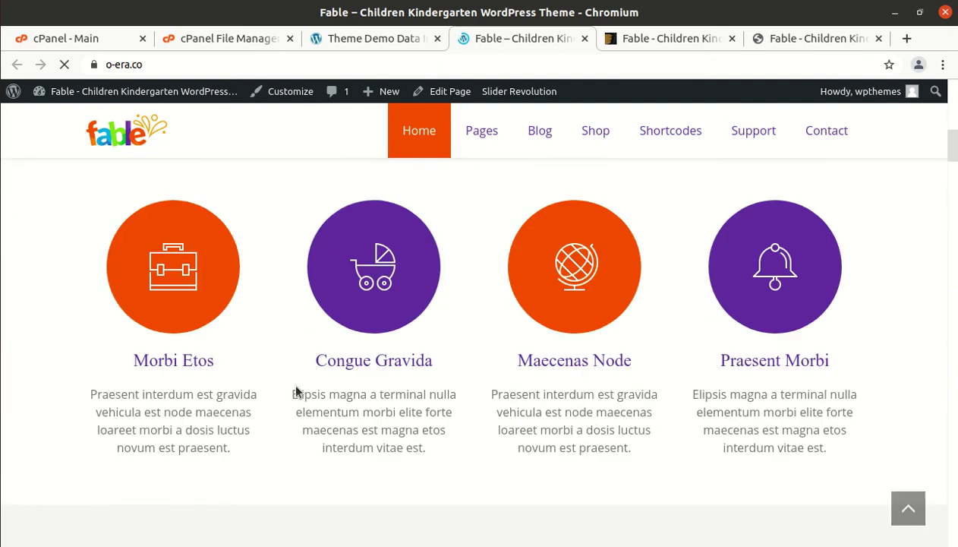
scroll(295, 385, "down", 8)
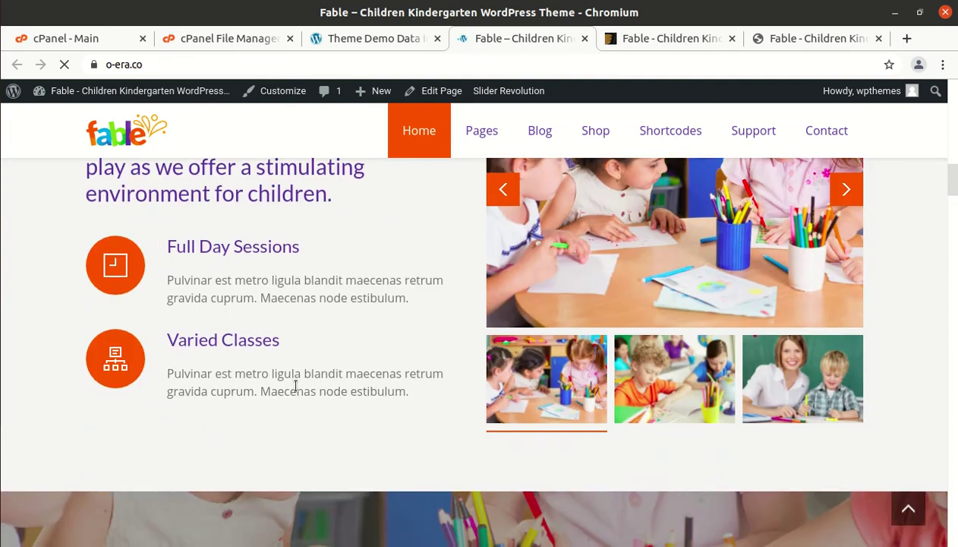
scroll(329, 384, "down", 9)
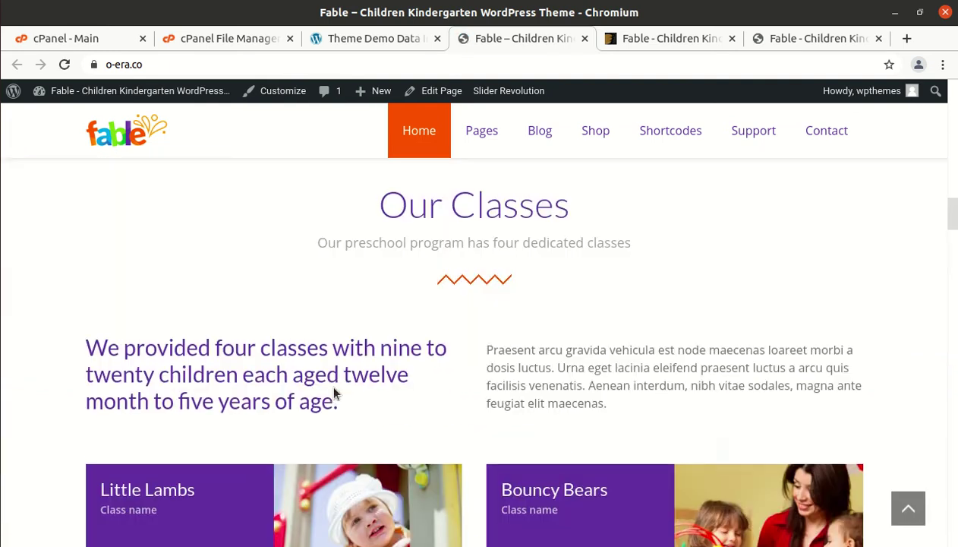
scroll(334, 387, "down", 10)
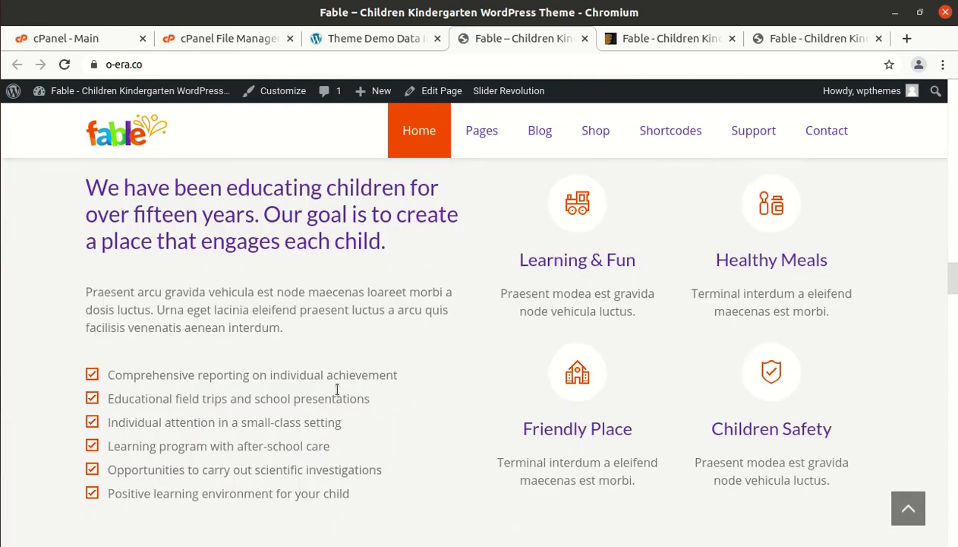
scroll(325, 393, "down", 11)
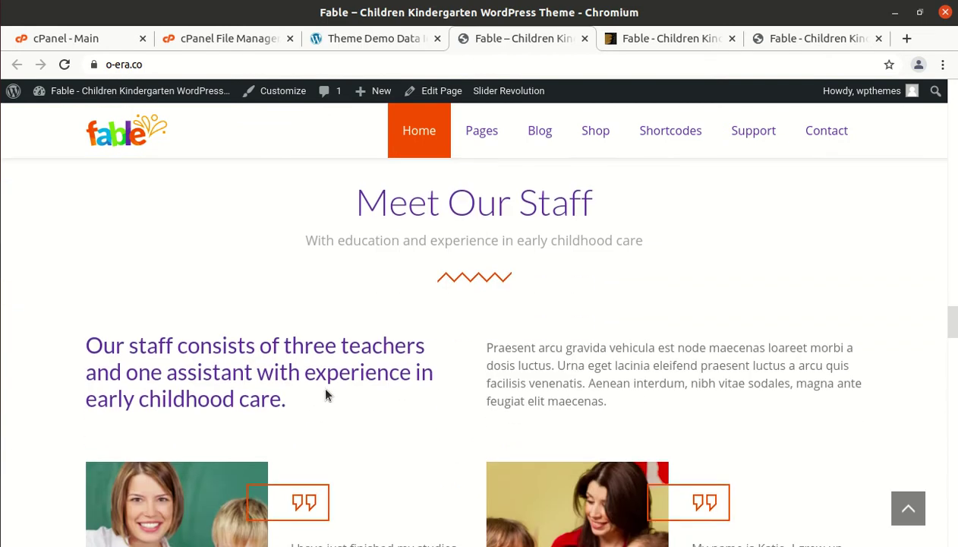
Open the site's About Us I page and look over its content
scroll(325, 389, "up", 10)
mouse_move(501, 139)
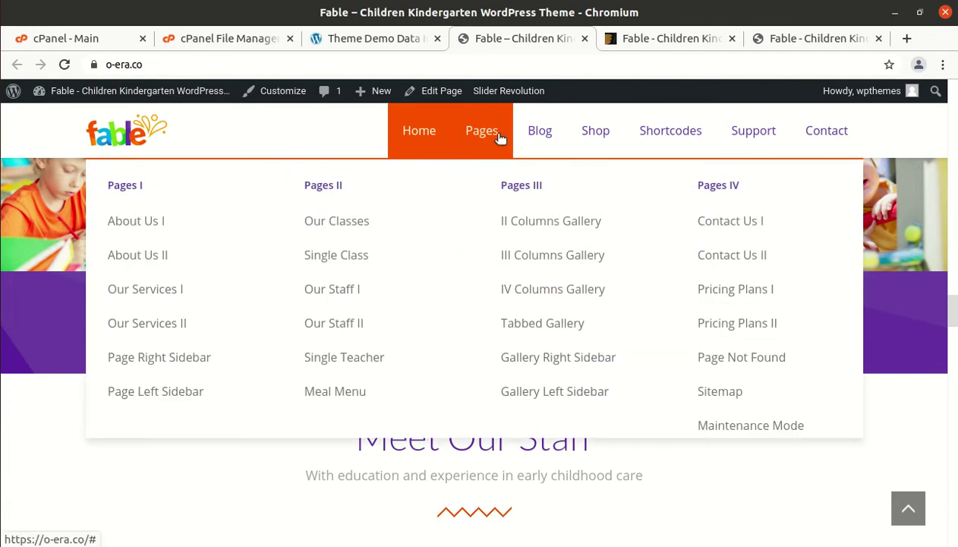
left_click(144, 226)
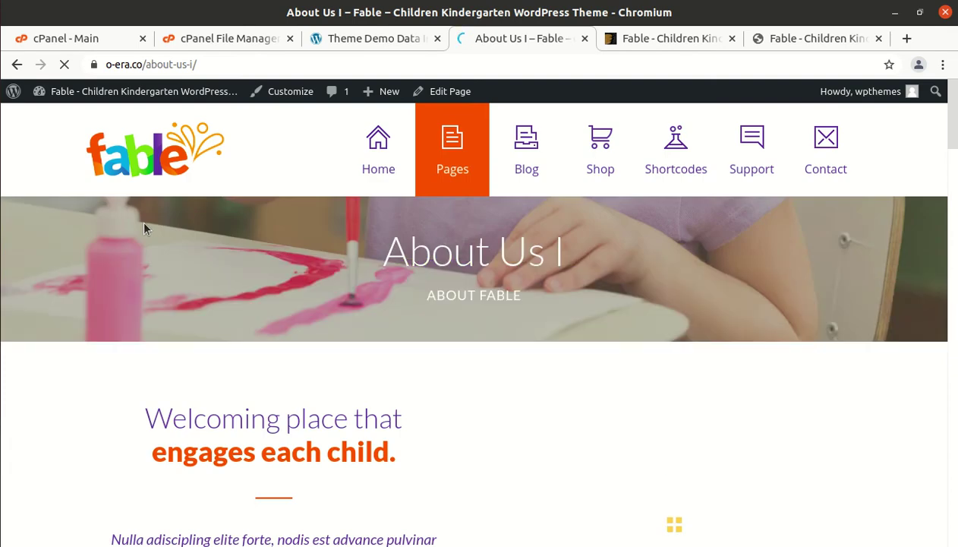
scroll(181, 228, "down", 10)
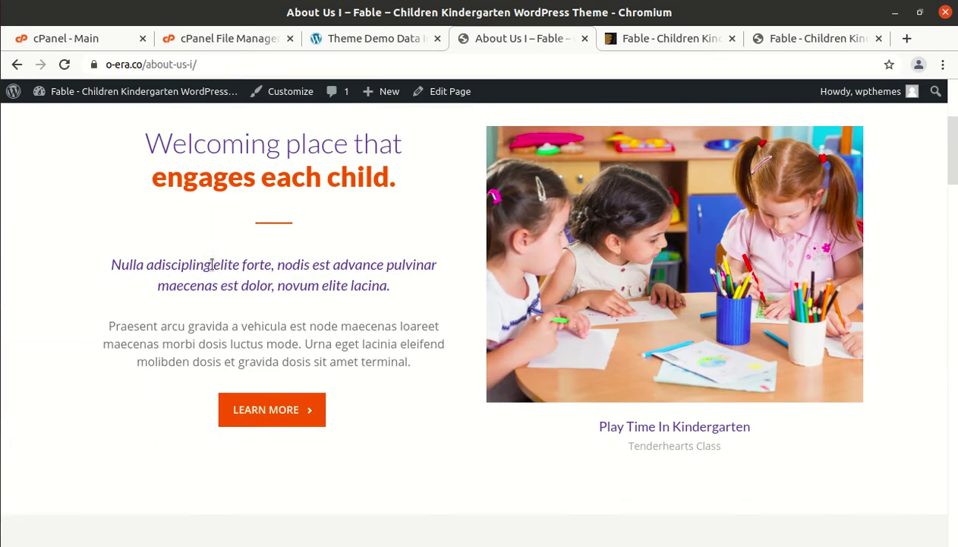
Open the Single Class page for Tenderhearts, look over it and the list of site pages, and return to the home page
mouse_move(466, 144)
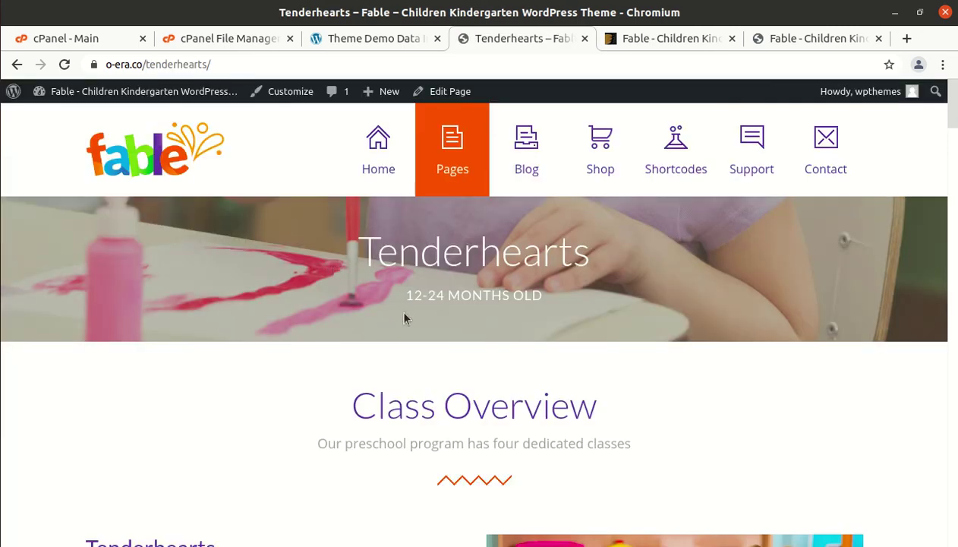
scroll(403, 317, "down", 8)
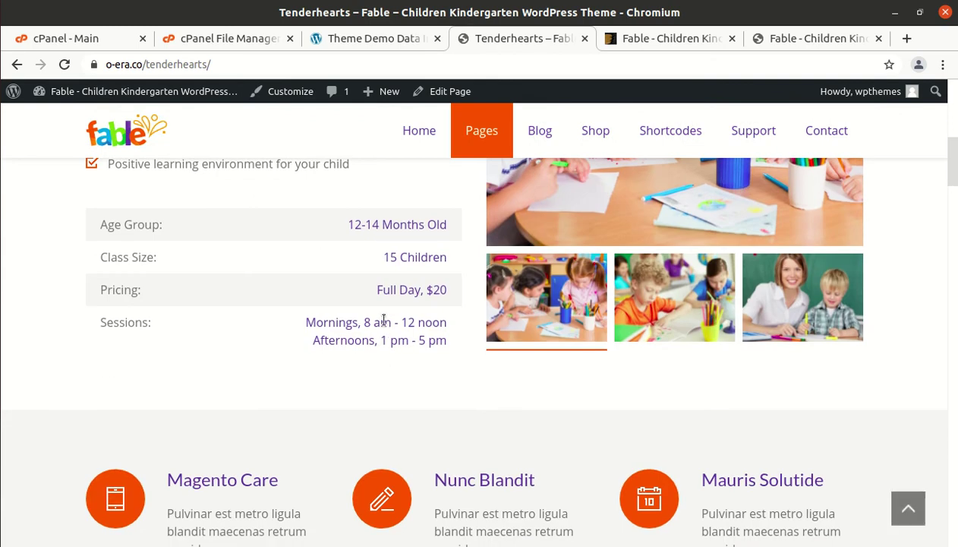
scroll(383, 319, "down", 3)
mouse_move(503, 144)
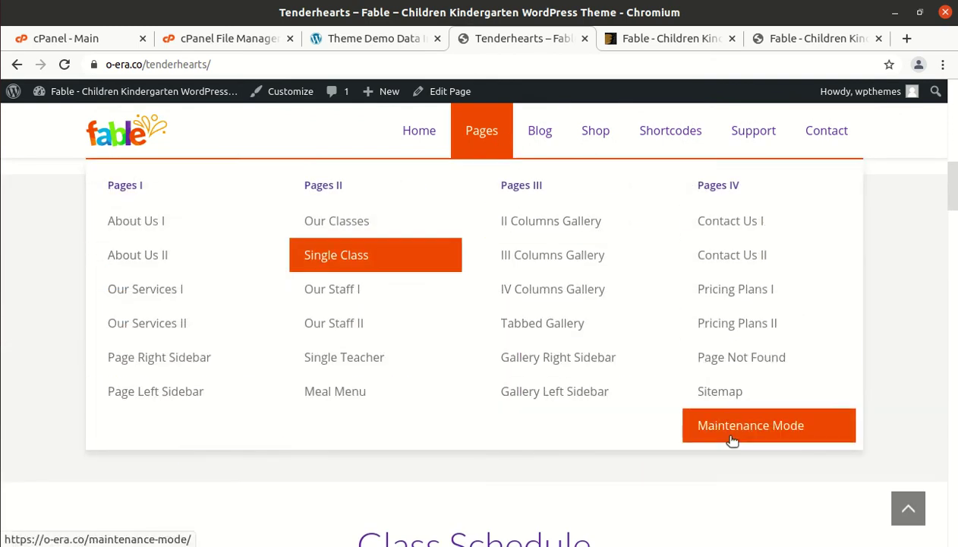
scroll(728, 310, "up", 5)
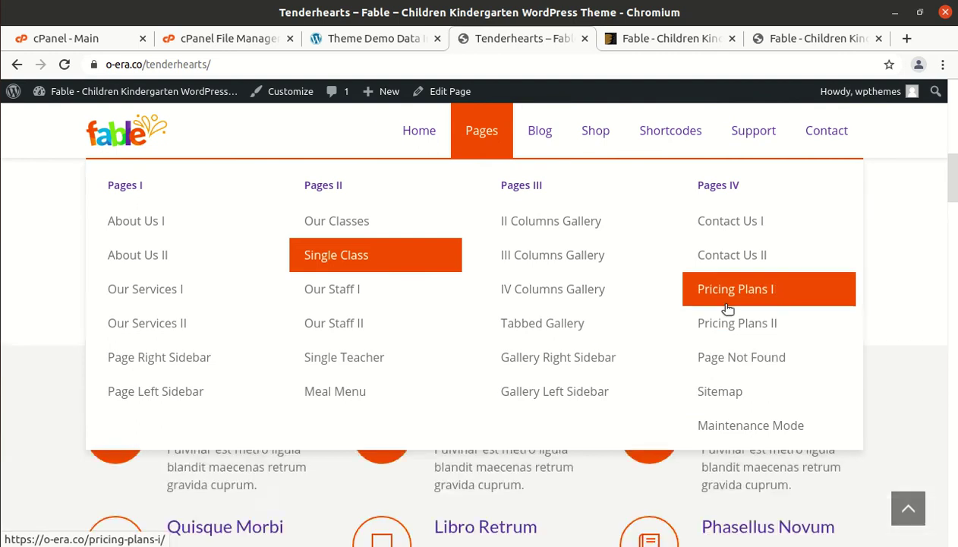
scroll(928, 288, "up", 3)
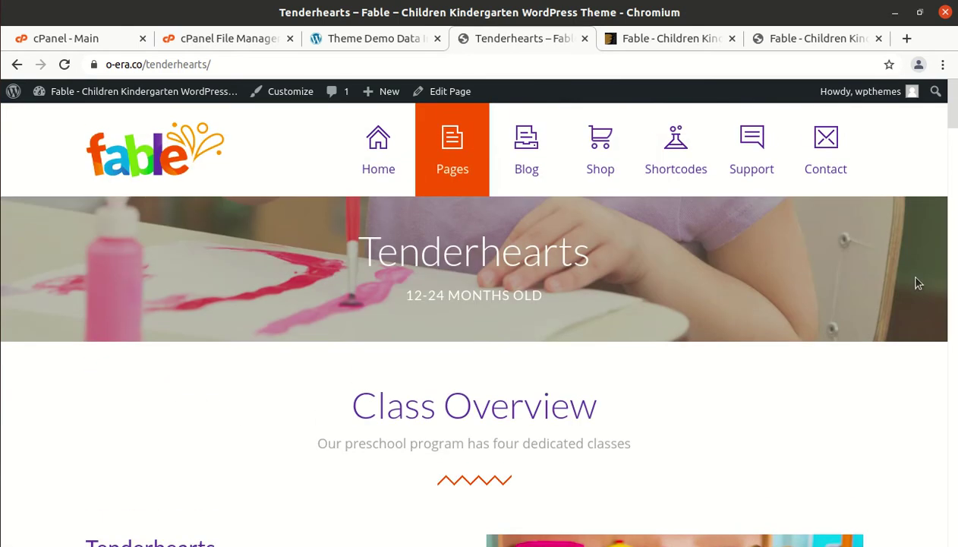
left_click(118, 168)
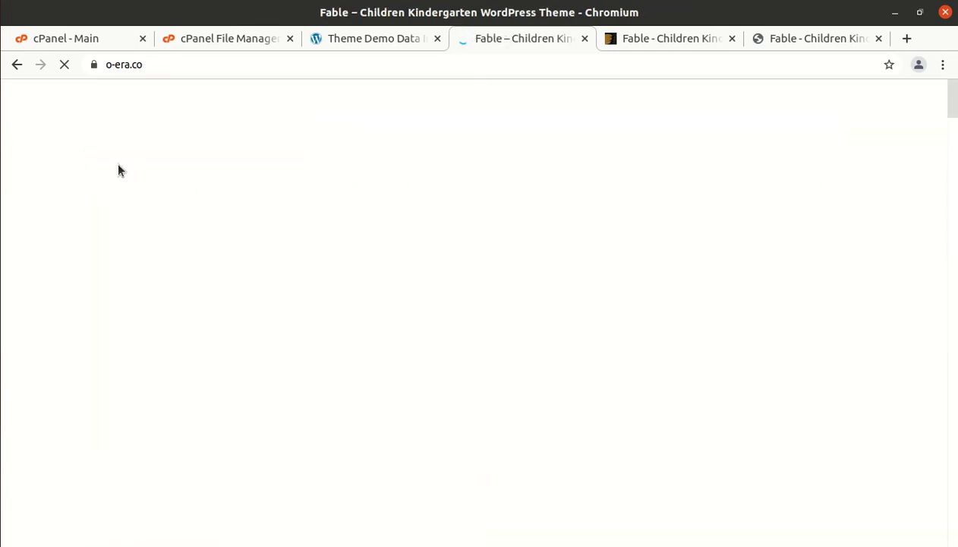
Return to the WordPress dashboard home and open the Timetable Shortcode Generator in a new browser tab
left_click(358, 41)
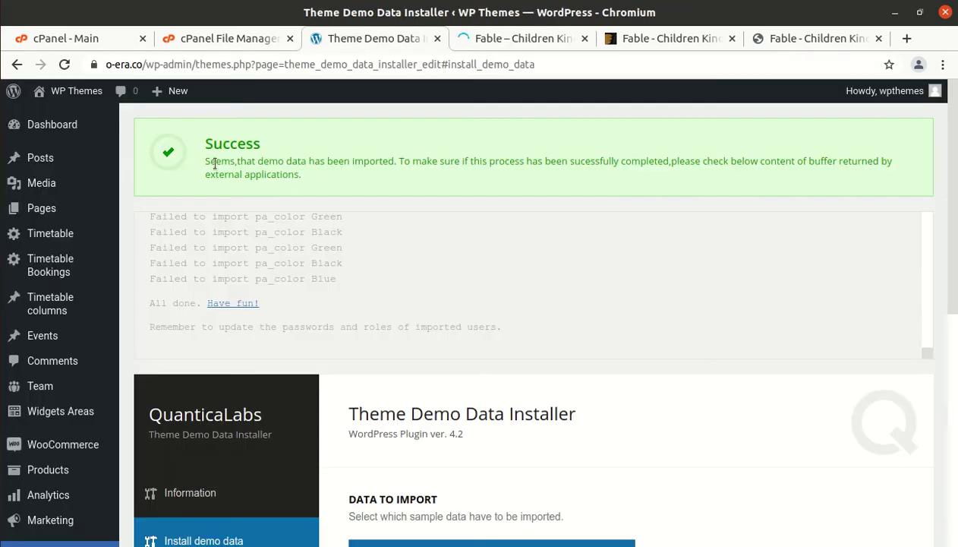
left_click(41, 127)
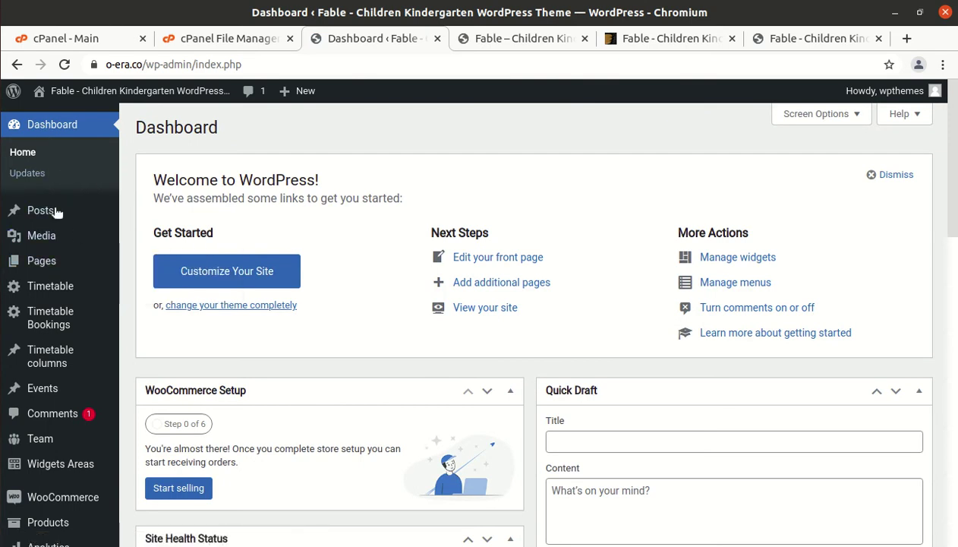
middle_click(45, 288)
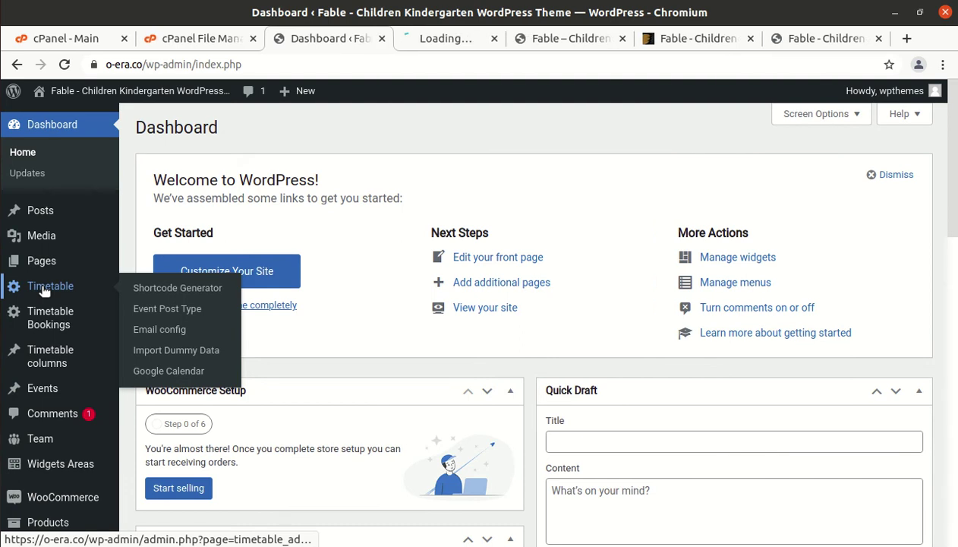
left_click(436, 44)
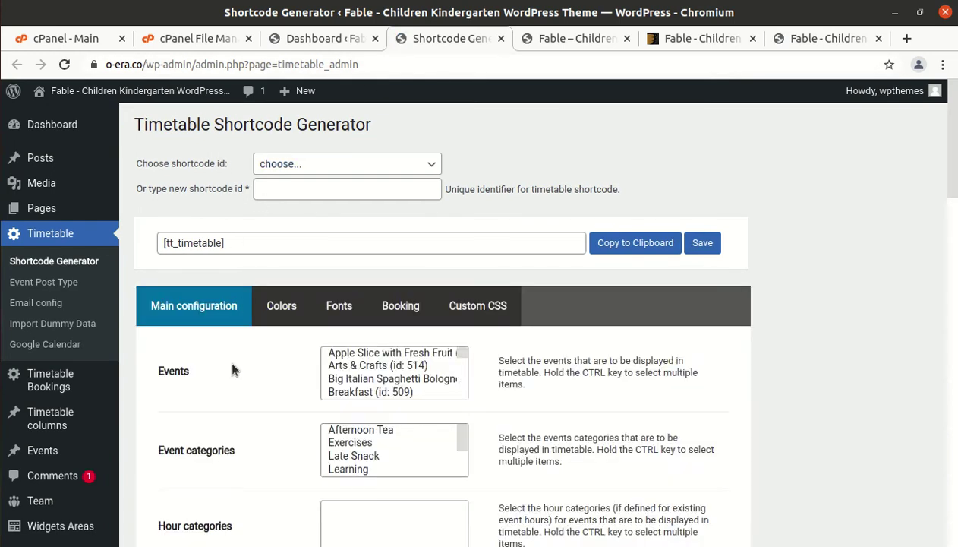
Look over the Timetable Shortcode Generator's main configuration, Colors, Fonts, Booking and Custom CSS settings
scroll(253, 372, "down", 3)
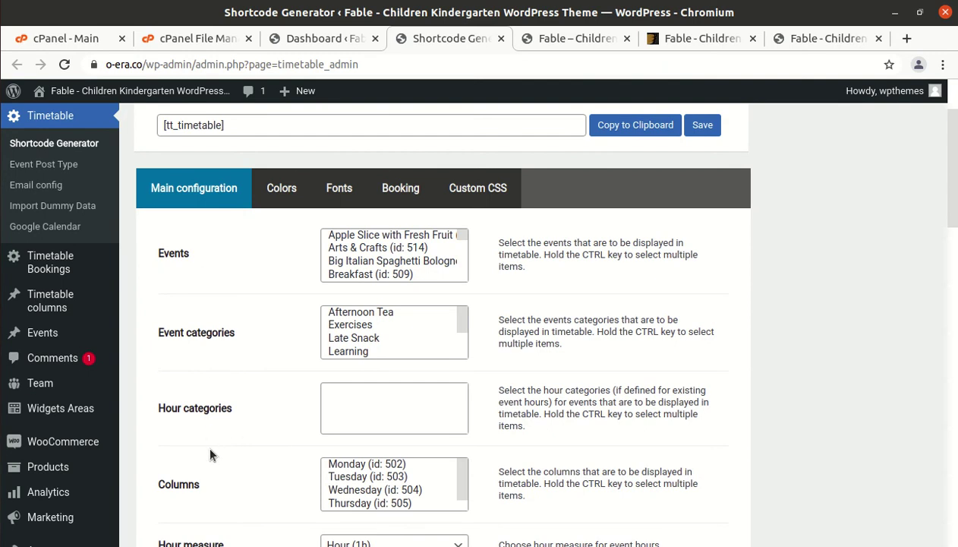
scroll(217, 447, "down", 3)
scroll(254, 392, "down", 6)
scroll(255, 391, "up", 12)
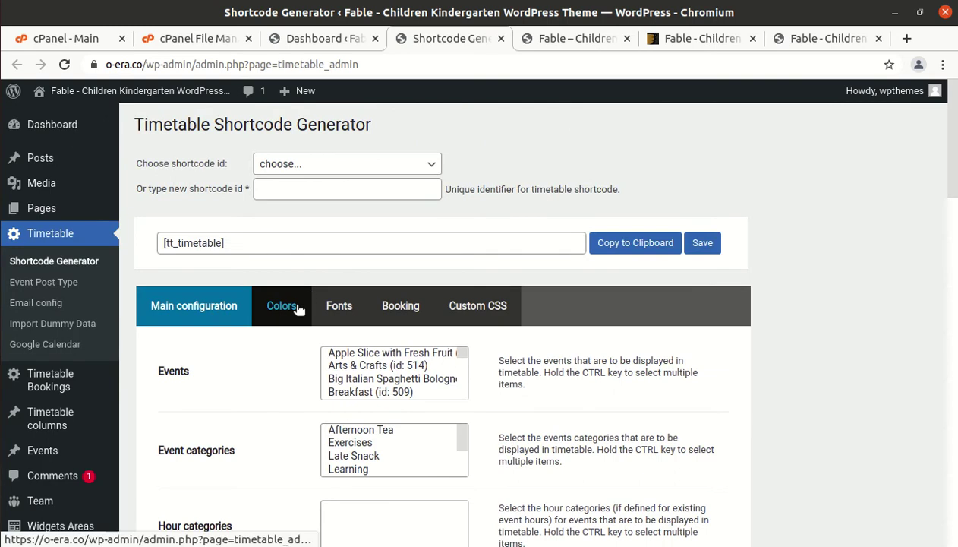
left_click(292, 303)
left_click(341, 305)
left_click(393, 307)
left_click(465, 311)
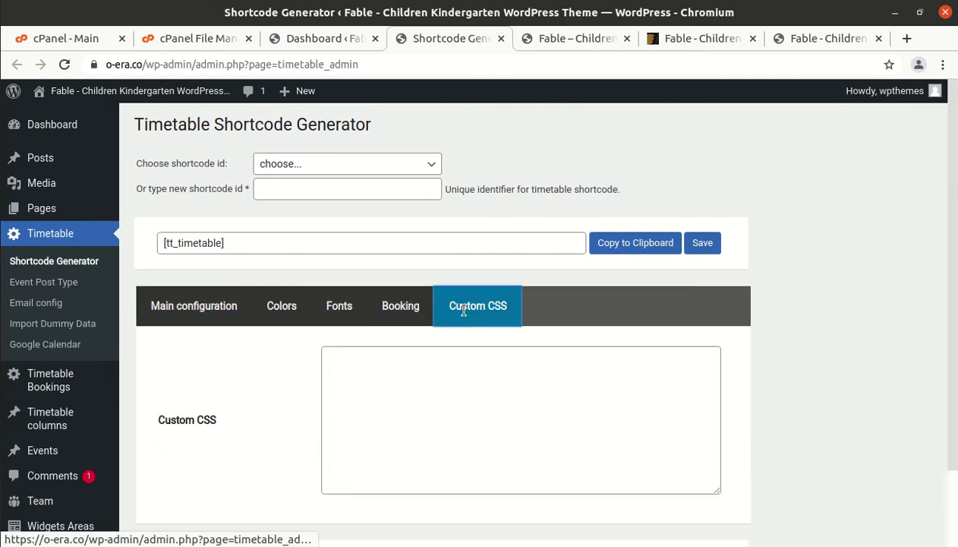
Look over the timetable Colors settings, the Import Dummy Data page and the Google Calendar configuration
left_click(278, 312)
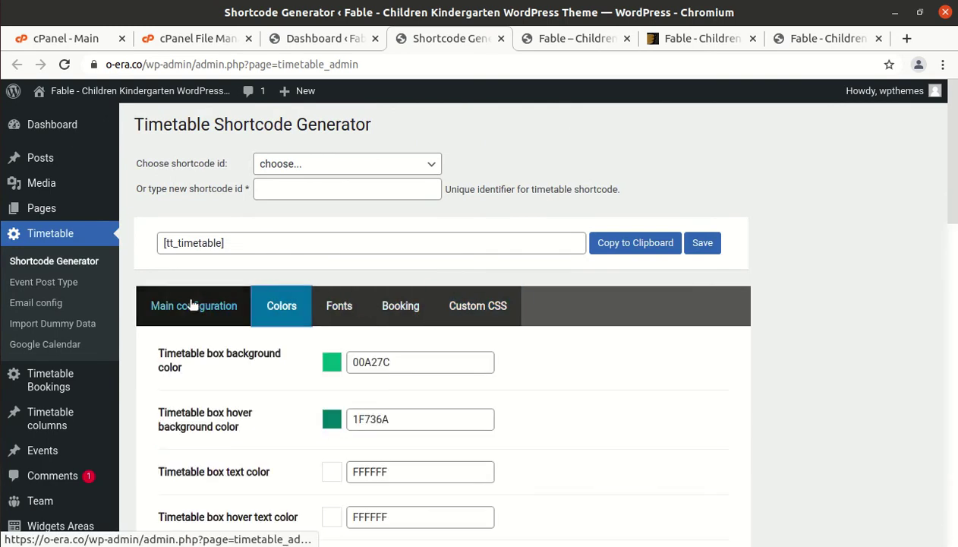
left_click(55, 290)
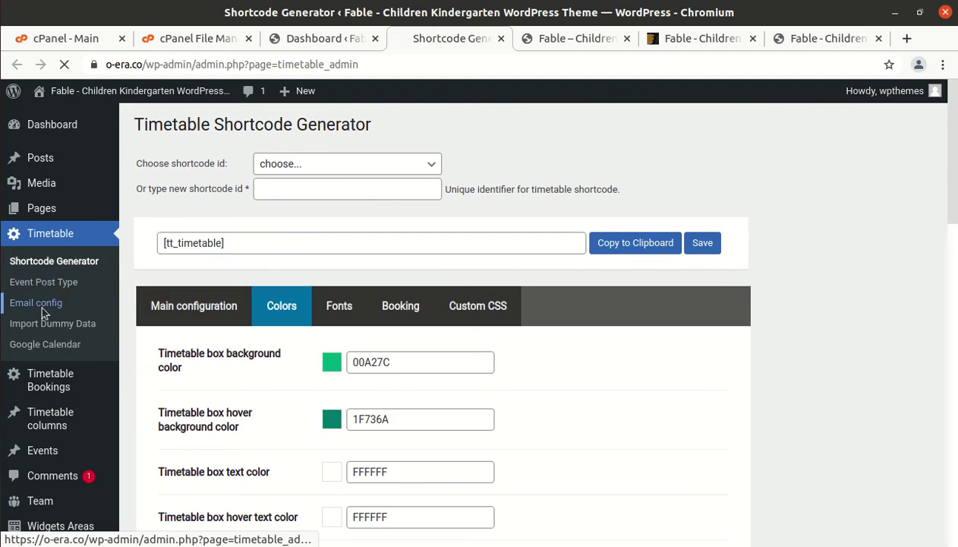
left_click(44, 325)
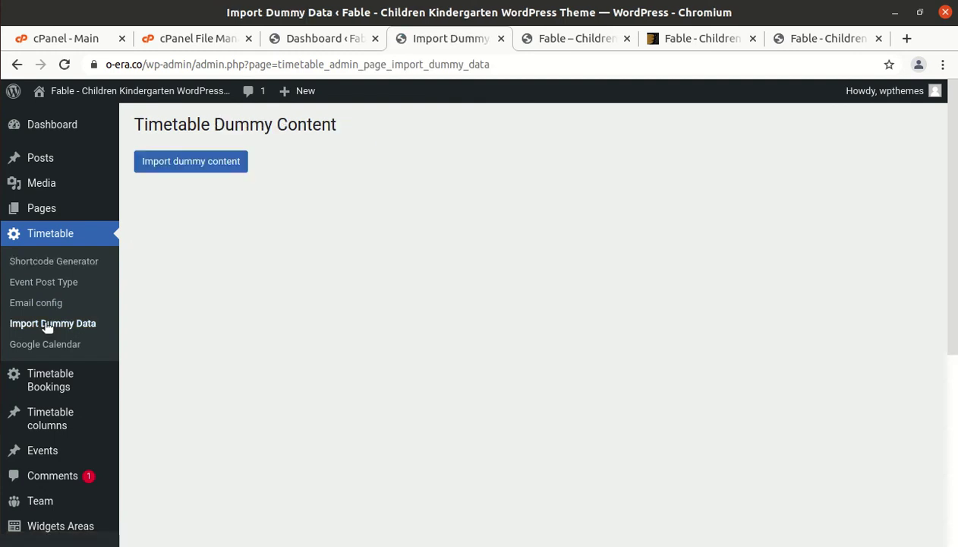
scroll(61, 319, "down", 2)
left_click(40, 274)
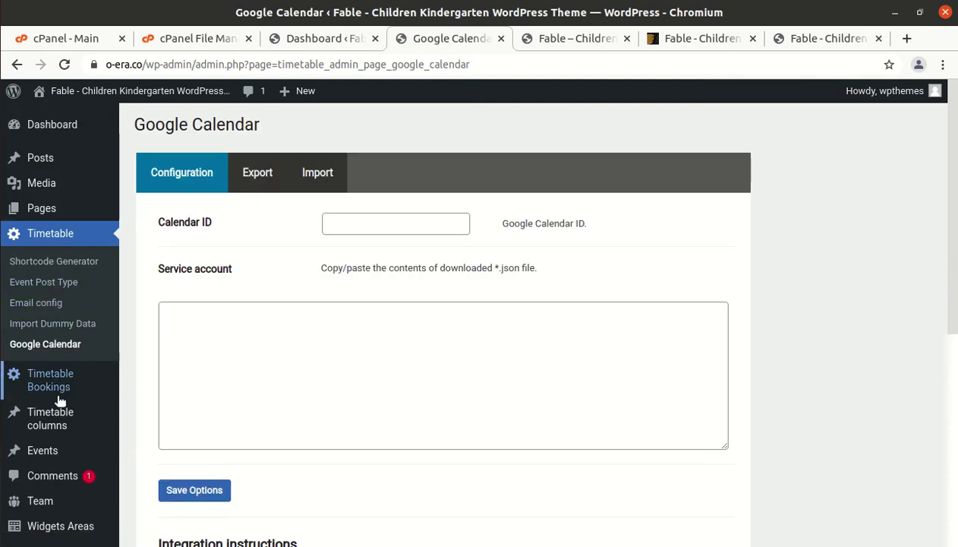
Open the Timetable Bookings list and look over the weekday entries in Timetable columns
left_click(50, 391)
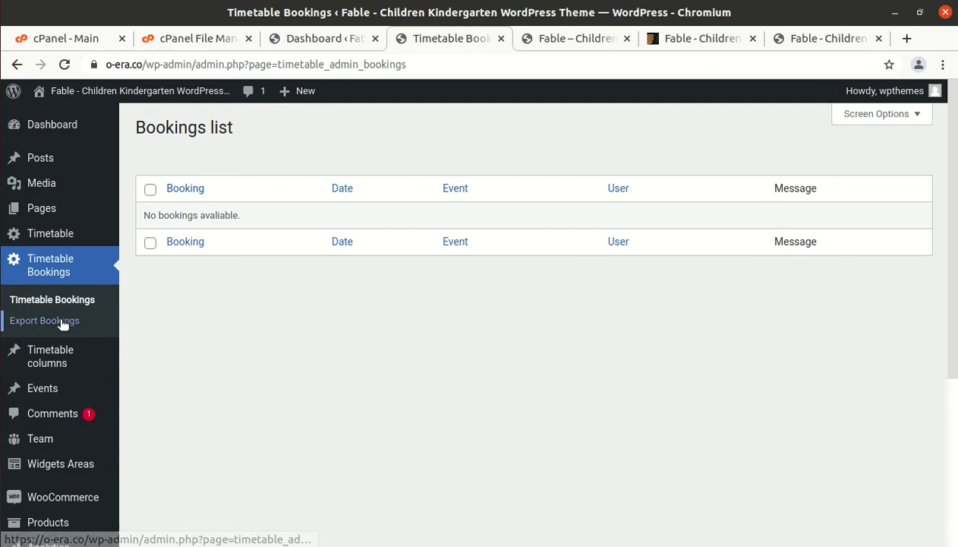
mouse_move(57, 398)
left_click(50, 365)
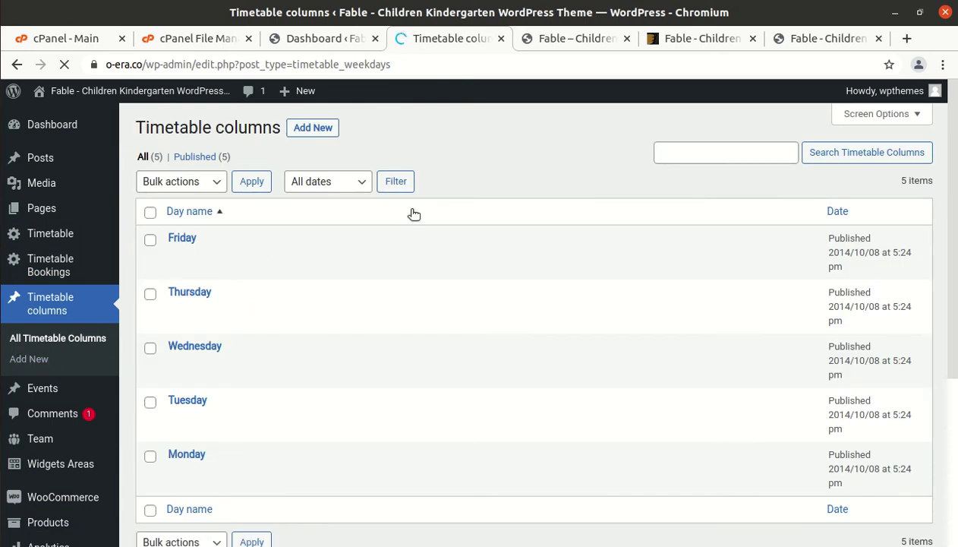
scroll(372, 325, "down", 2)
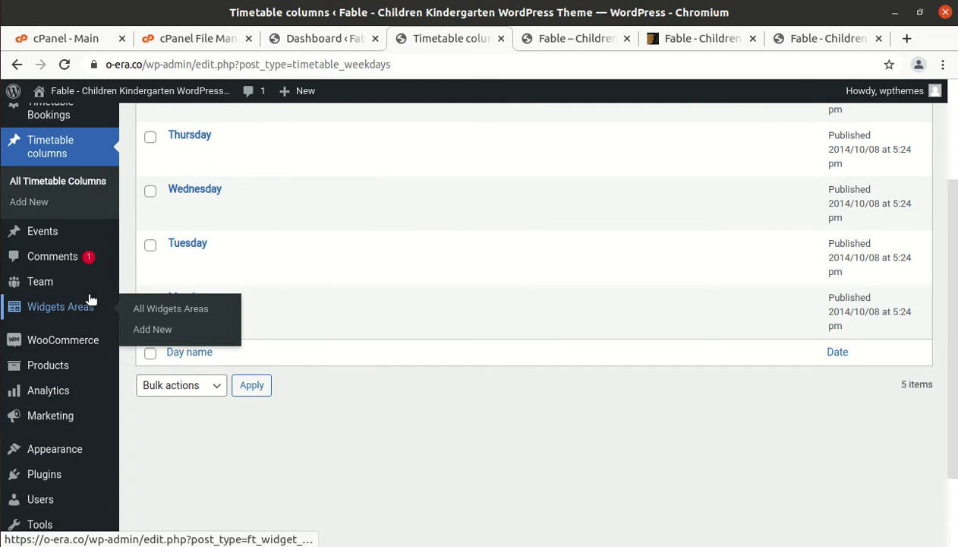
scroll(89, 303, "up", 1)
scroll(89, 300, "up", 1)
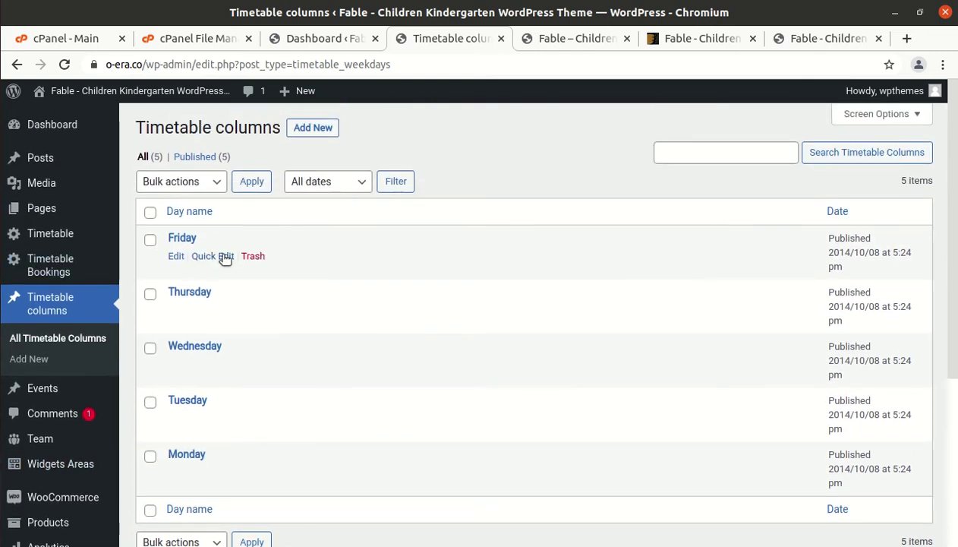
Open the Events list and look through the events and their categories
left_click(54, 395)
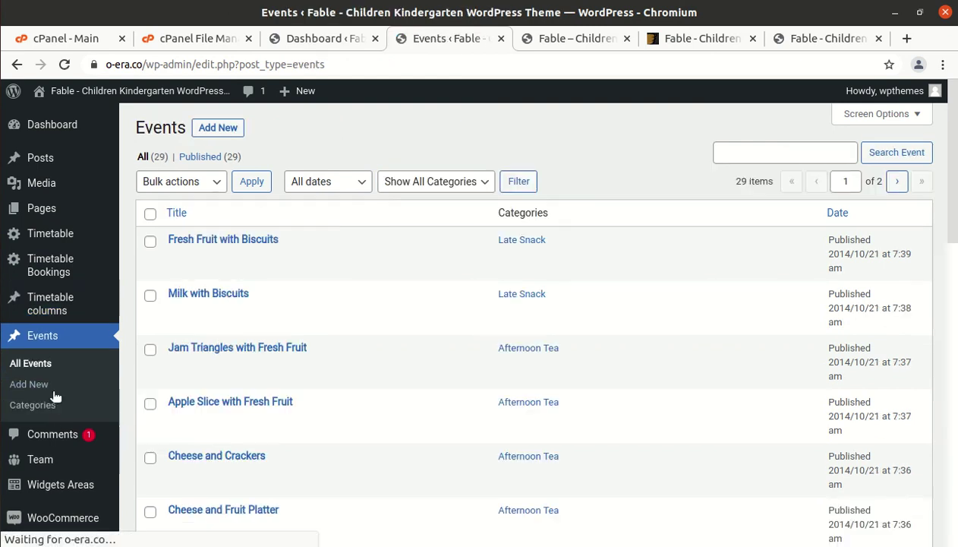
scroll(384, 296, "down", 4)
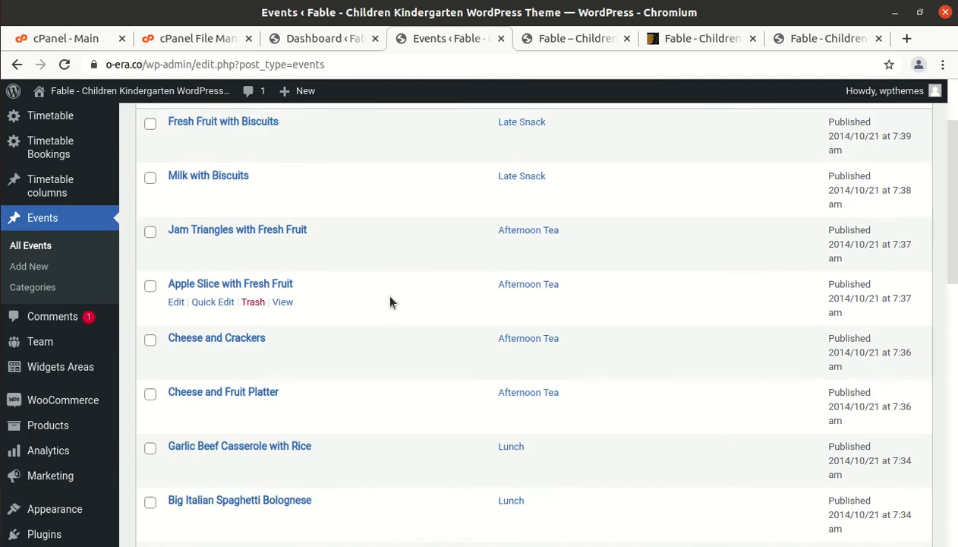
scroll(334, 373, "up", 4)
scroll(227, 186, "up", 1)
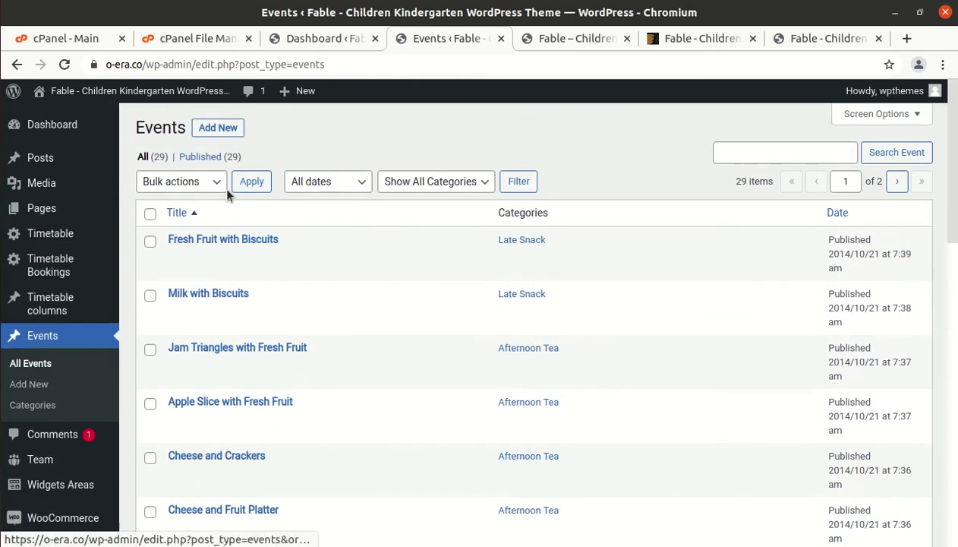
Open a blank new event form and examine its timetable color options, excerpt, event hours and booking deletion settings
left_click(202, 130)
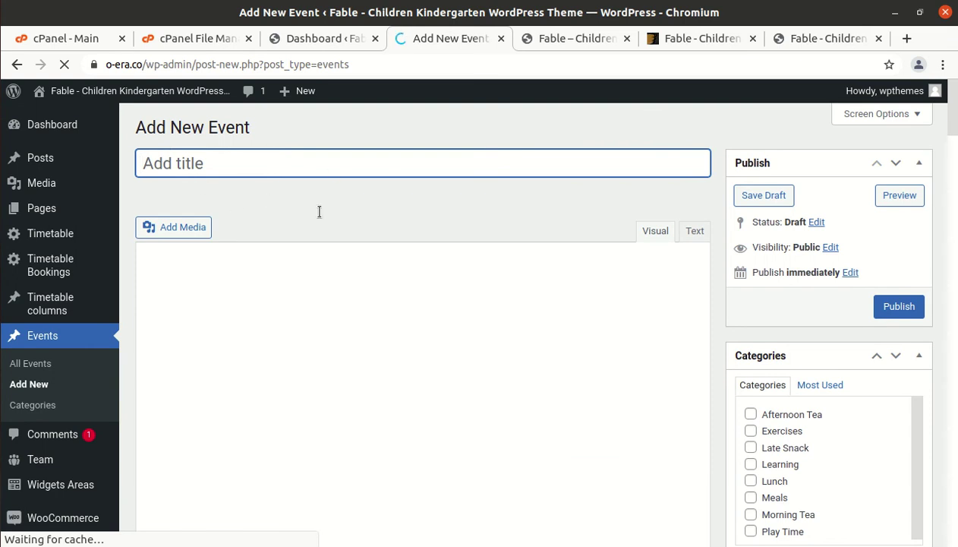
scroll(287, 258, "down", 5)
scroll(232, 357, "down", 3)
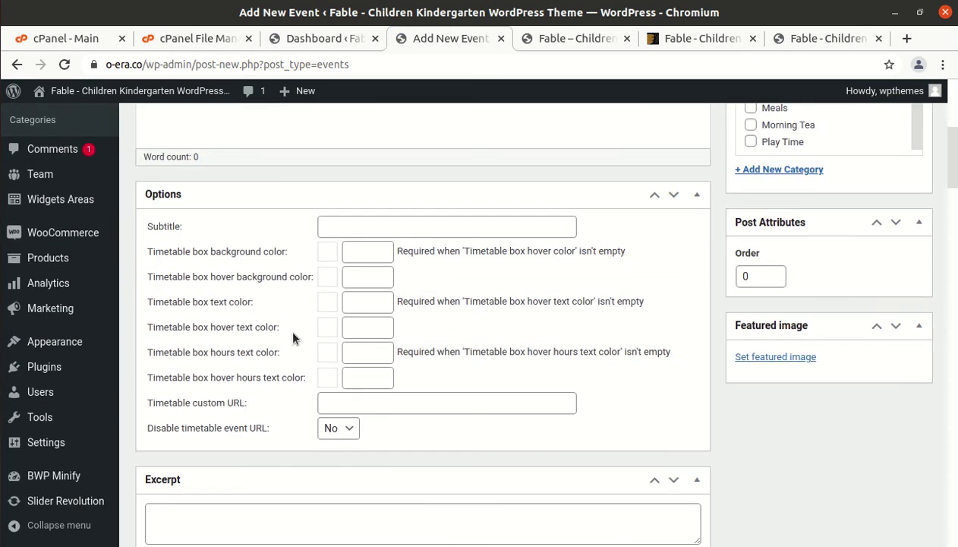
left_click_drag(165, 249, 178, 249)
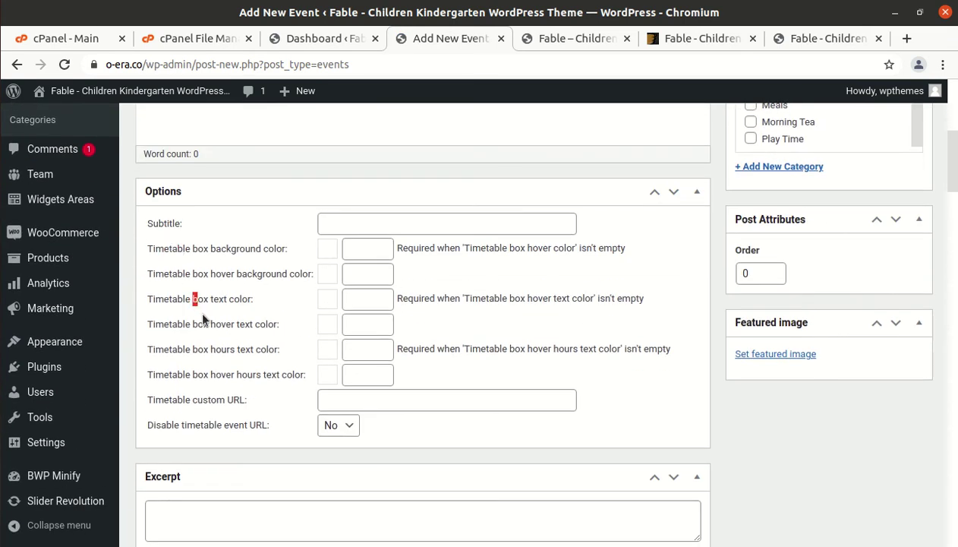
scroll(221, 391, "down", 8)
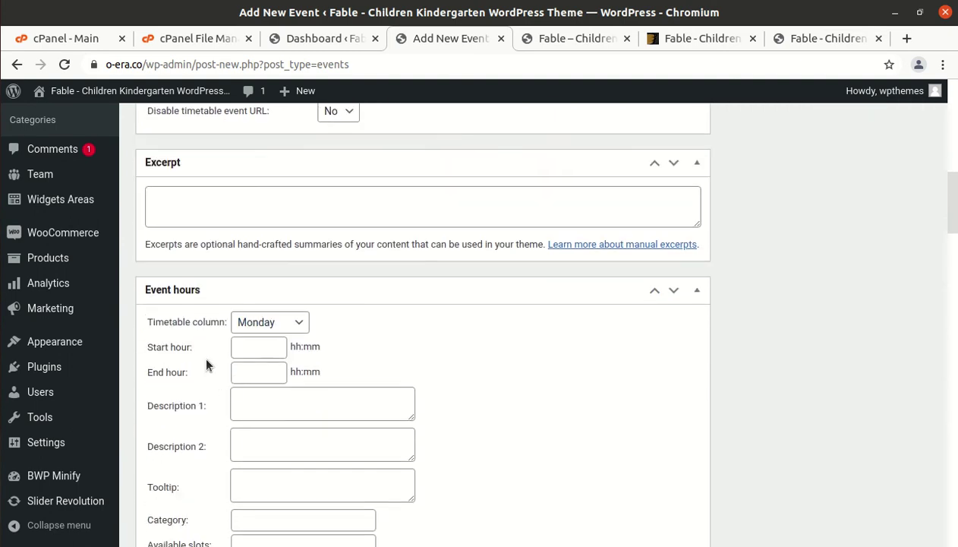
scroll(357, 337, "down", 9)
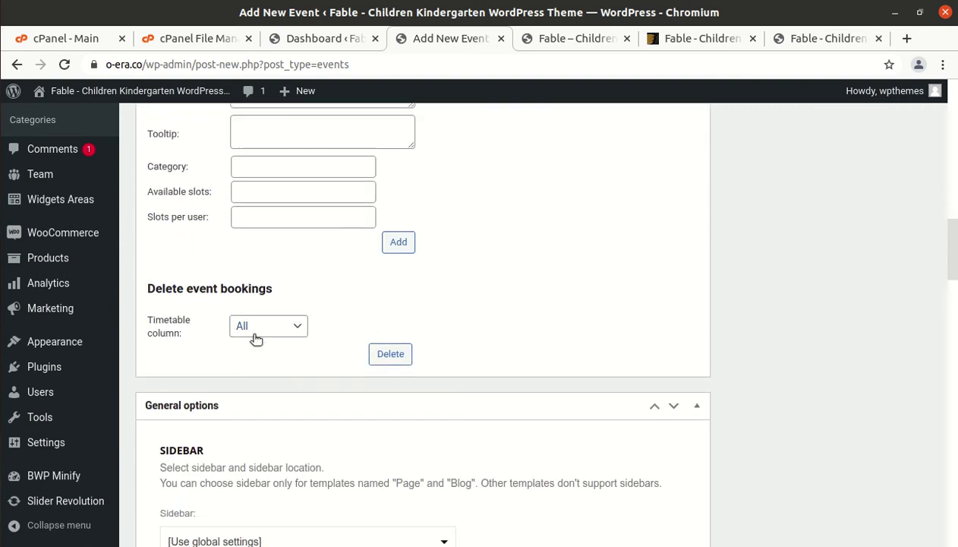
Examine the new event form's General options and Header options, including the header background image settings
scroll(258, 345, "down", 5)
scroll(436, 345, "down", 11)
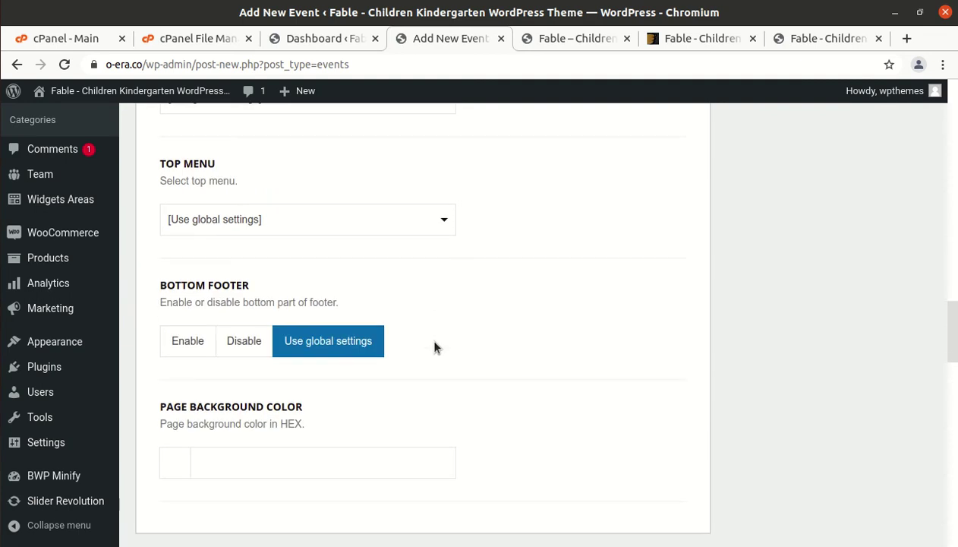
scroll(492, 358, "down", 20)
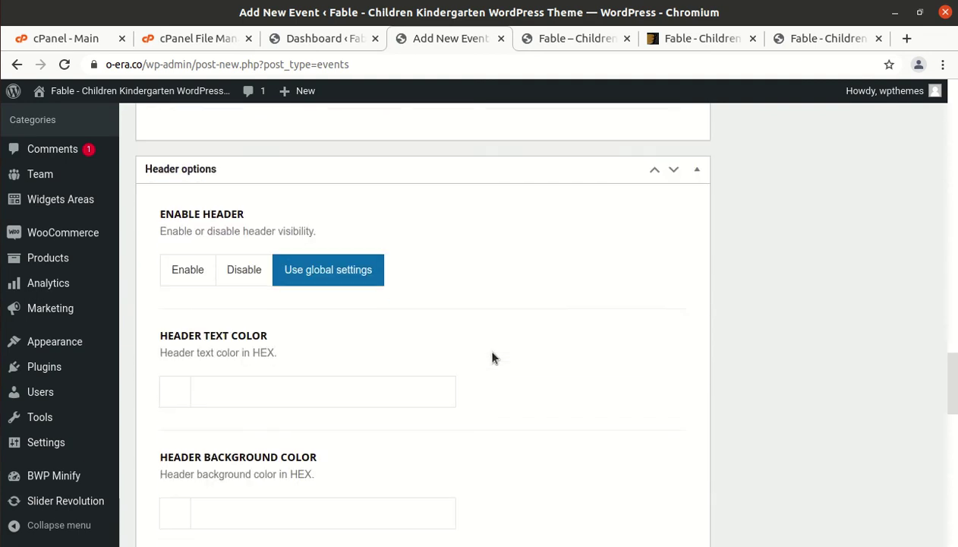
scroll(492, 357, "down", 7)
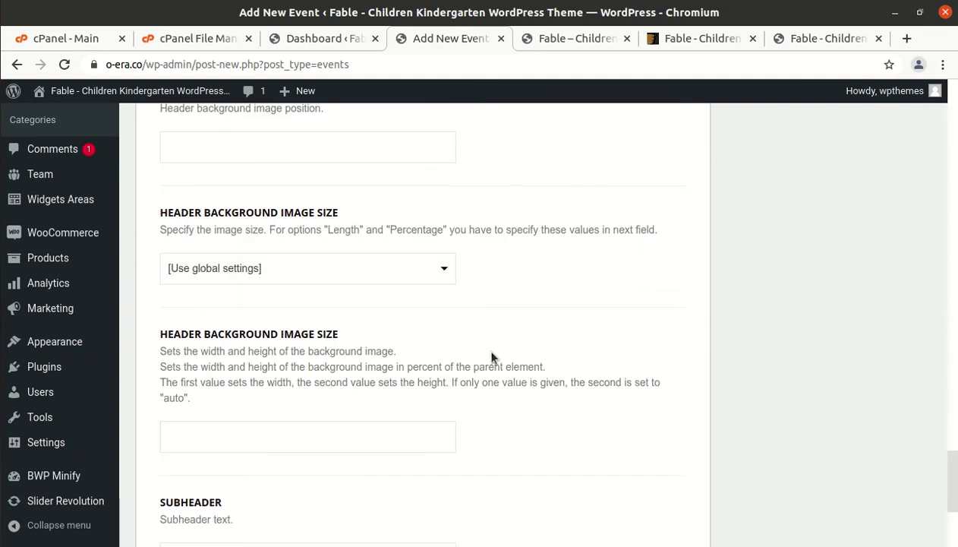
scroll(148, 315, "up", 6)
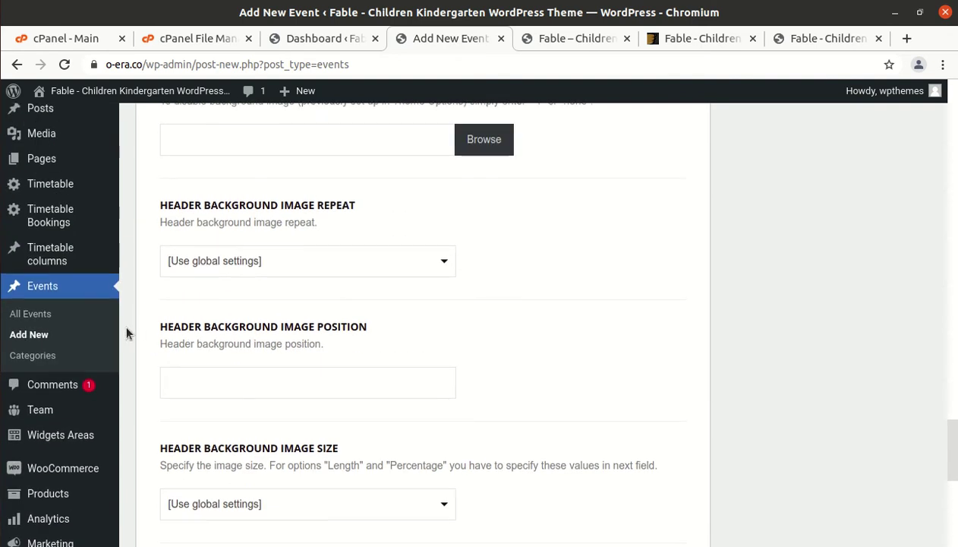
Look through the remaining admin menu entries and open the General Options of BWP Minify
scroll(83, 399, "down", 3)
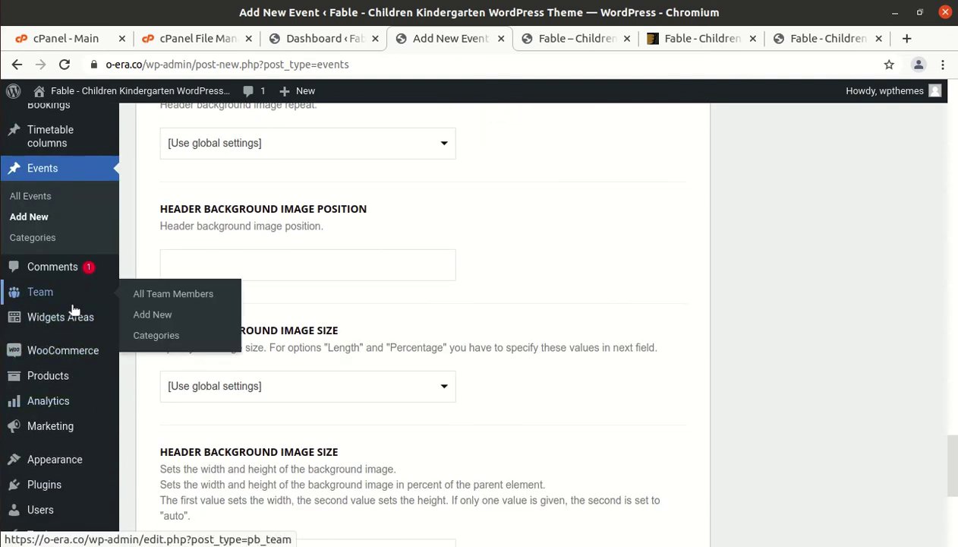
mouse_move(82, 366)
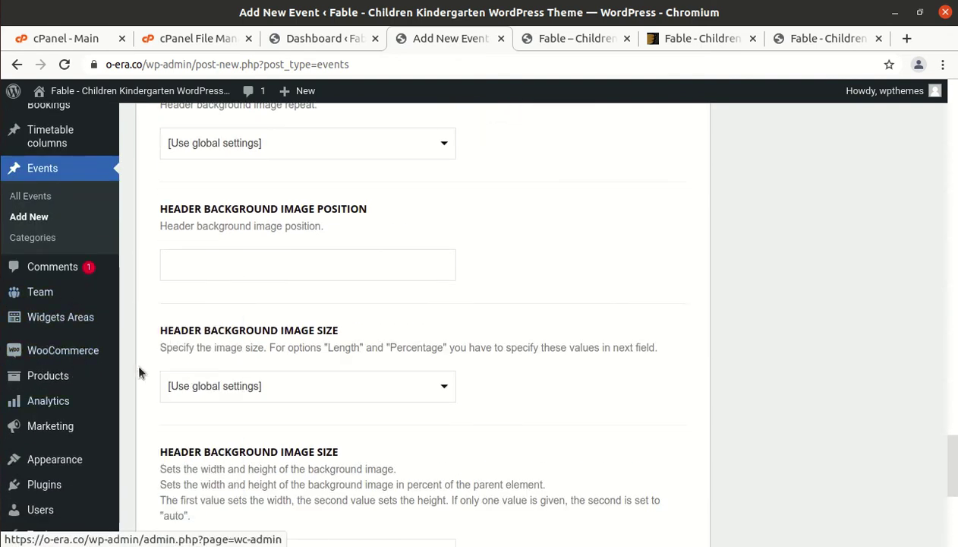
scroll(57, 317, "down", 3)
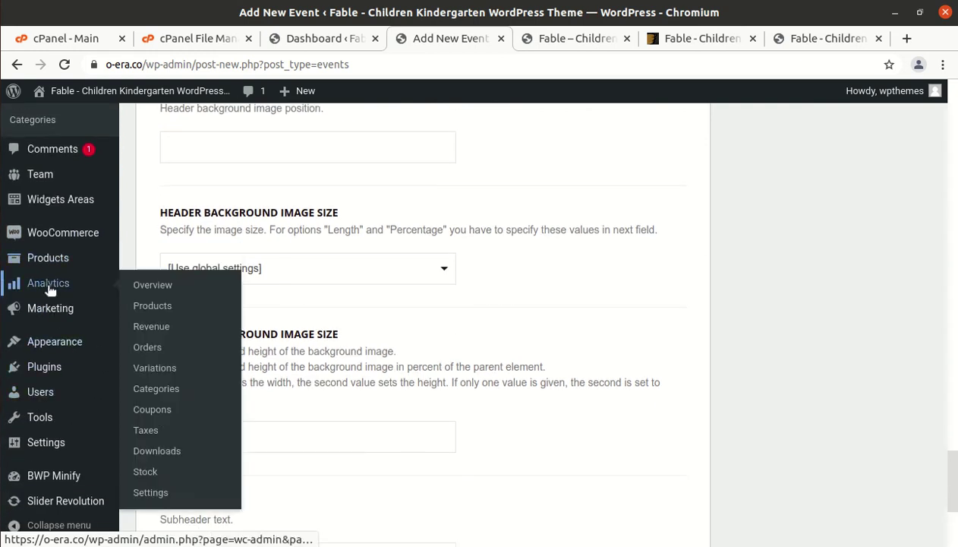
mouse_move(65, 325)
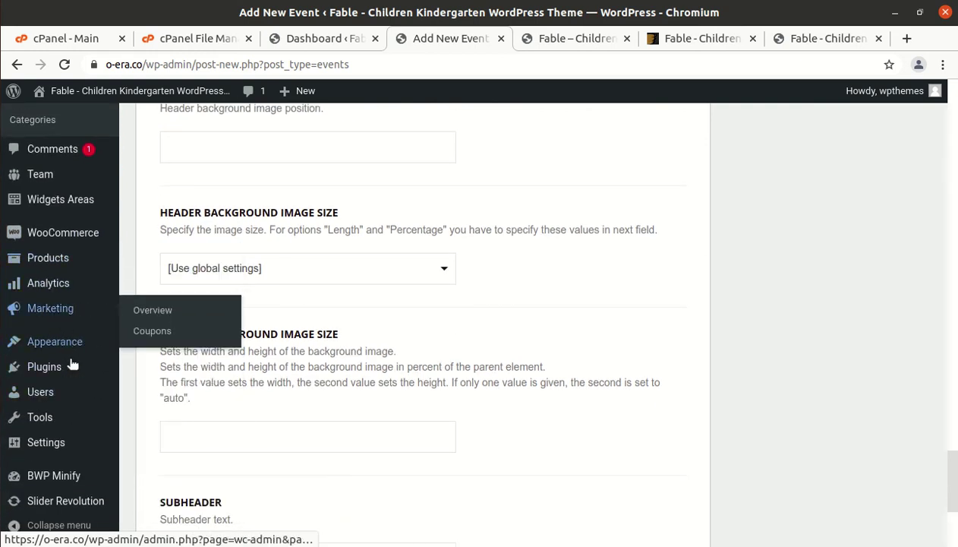
scroll(65, 331, "down", 4)
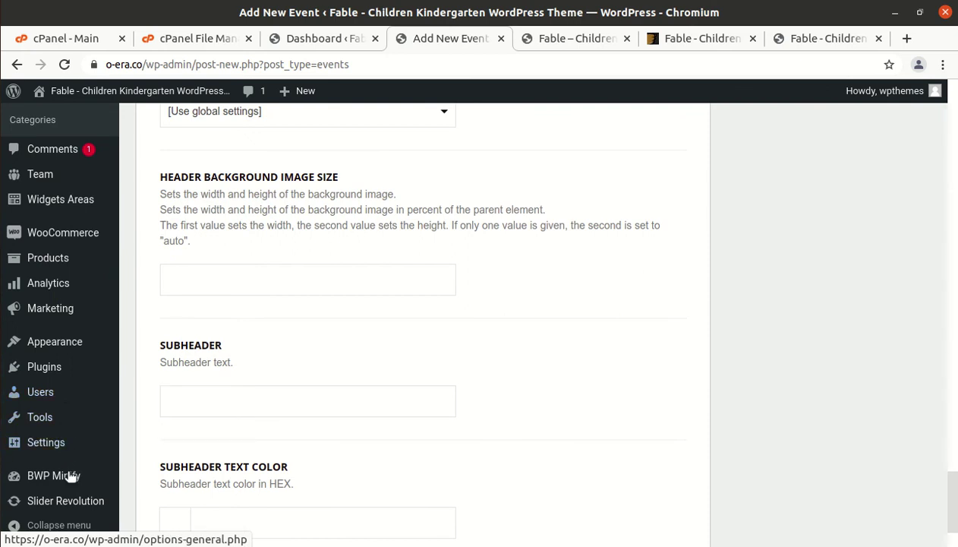
mouse_move(72, 477)
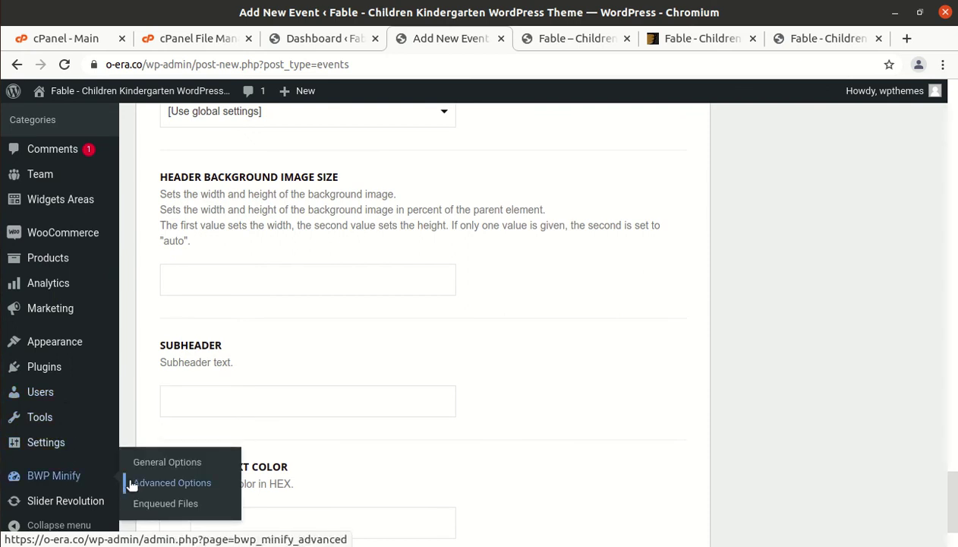
left_click(179, 466)
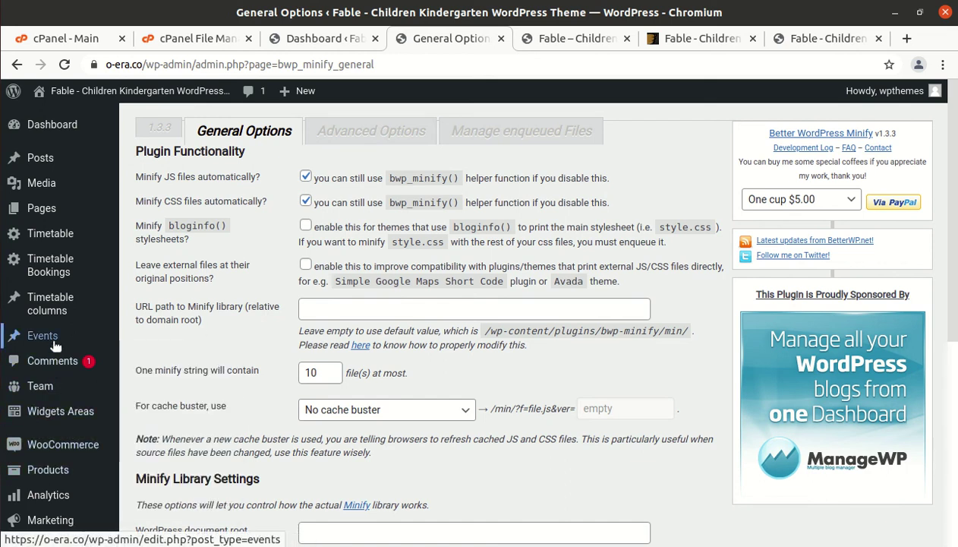
Open the Fable Theme Options page and look over the Main section of its general settings
mouse_move(49, 133)
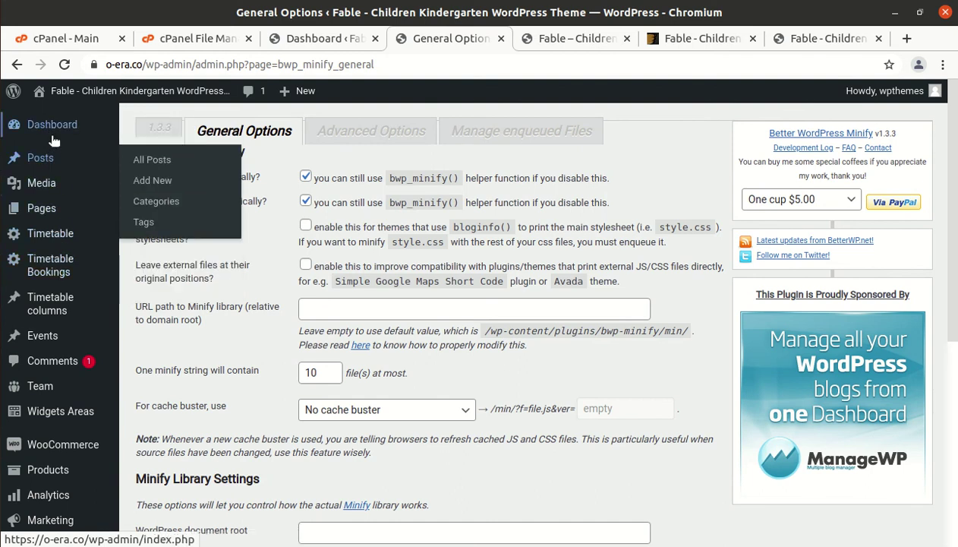
mouse_move(46, 416)
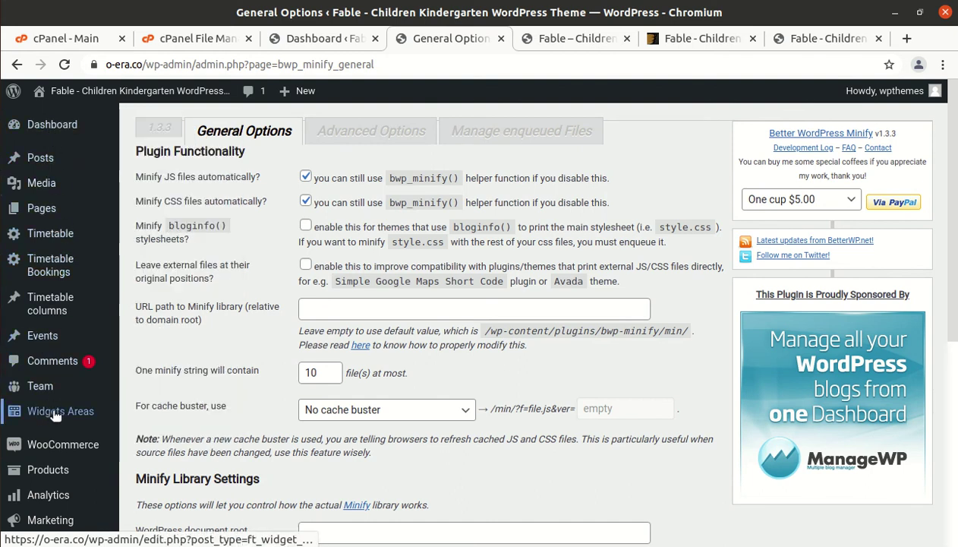
scroll(34, 448, "down", 3)
mouse_move(49, 441)
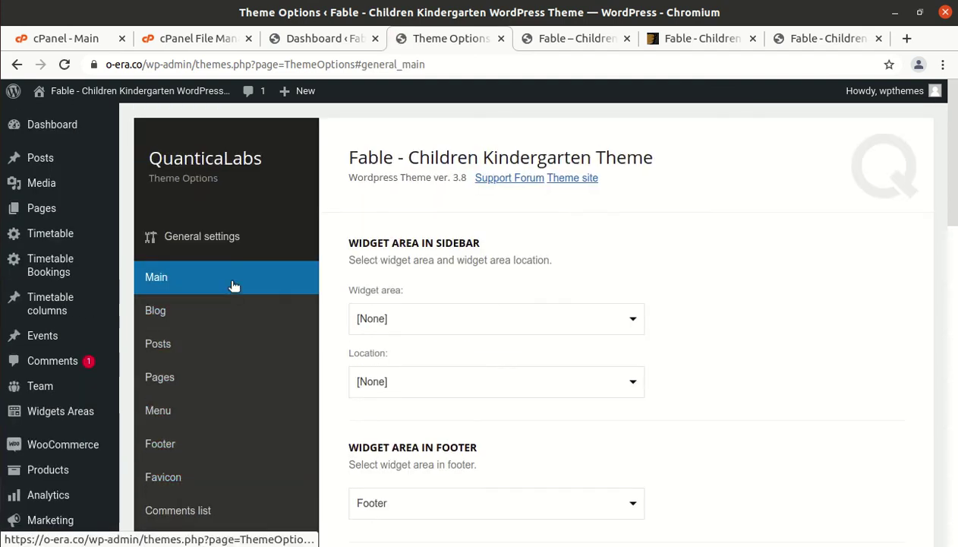
left_click(219, 243)
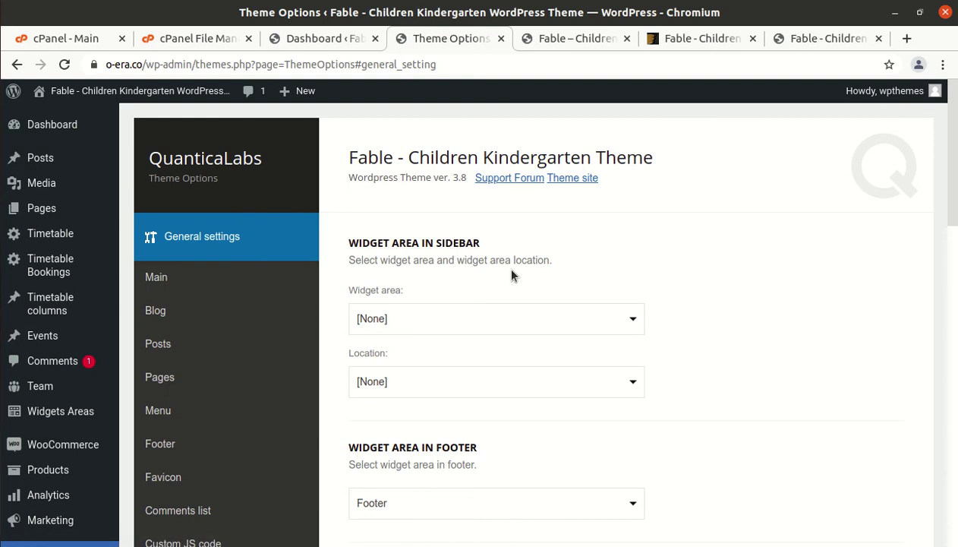
scroll(498, 282, "down", 3)
left_click(174, 170)
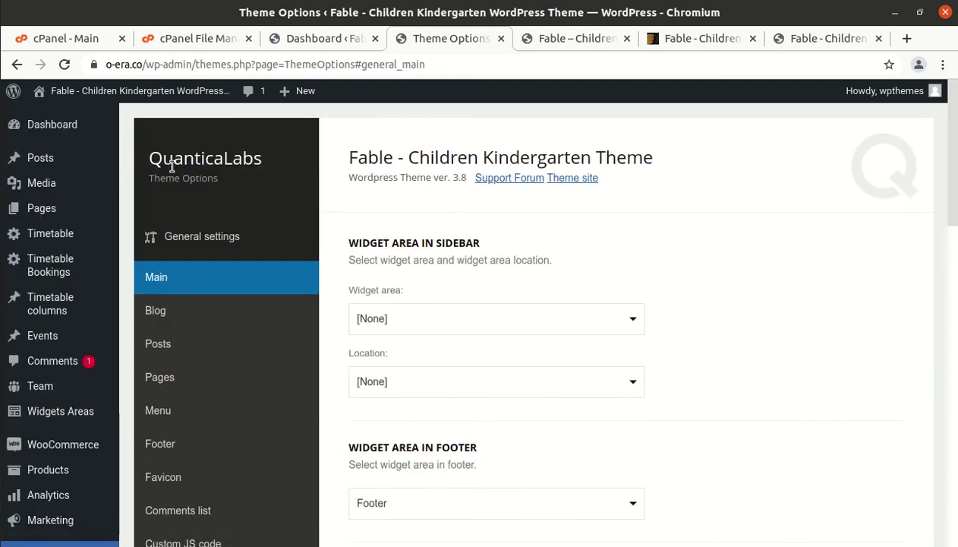
Look through the Blog, Posts, Pages, Menu, Footer and Favicon sections of the theme's general settings
left_click(190, 315)
left_click(189, 343)
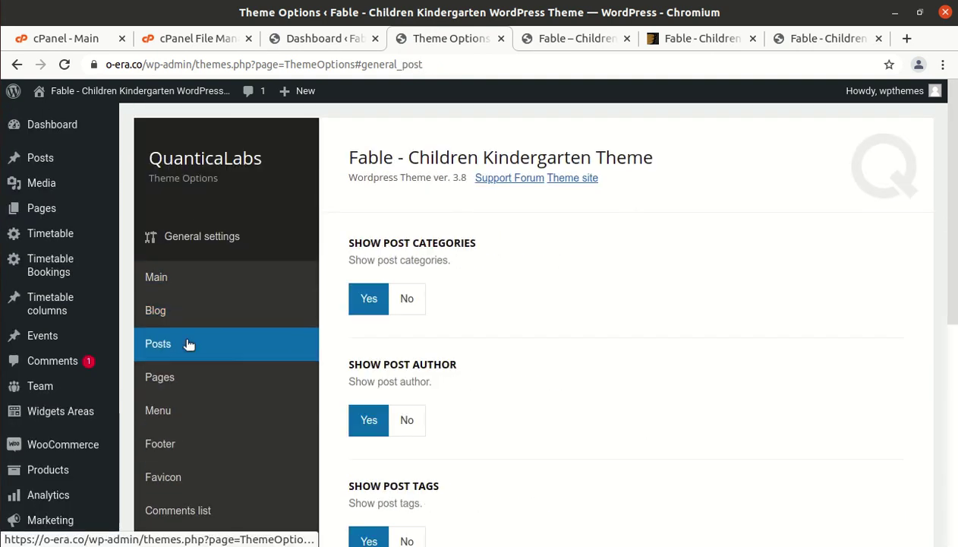
left_click(196, 385)
left_click(191, 418)
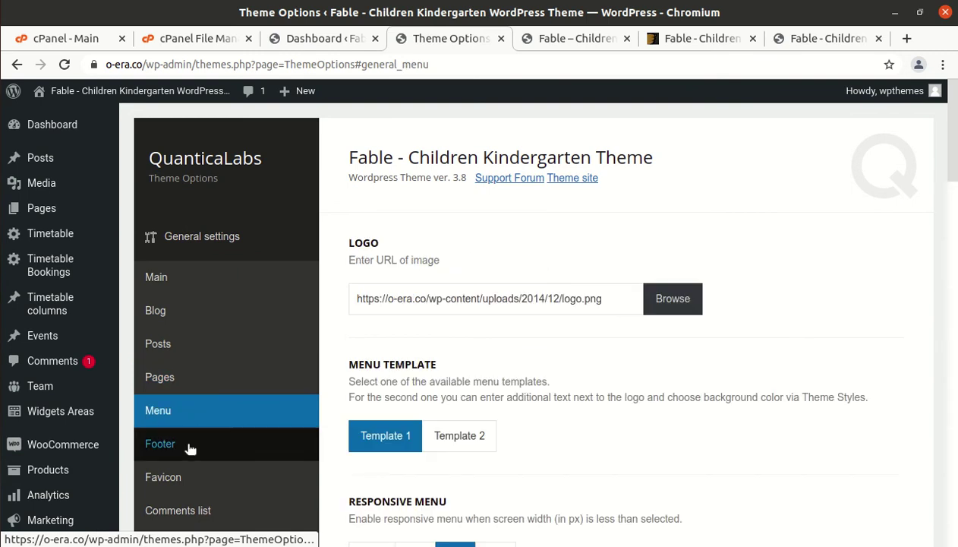
left_click(189, 448)
left_click(191, 478)
Look through the Comments list, Custom JS code, Content copying, Go to top of page and Responsive mode sections of the general settings
scroll(274, 477, "down", 4)
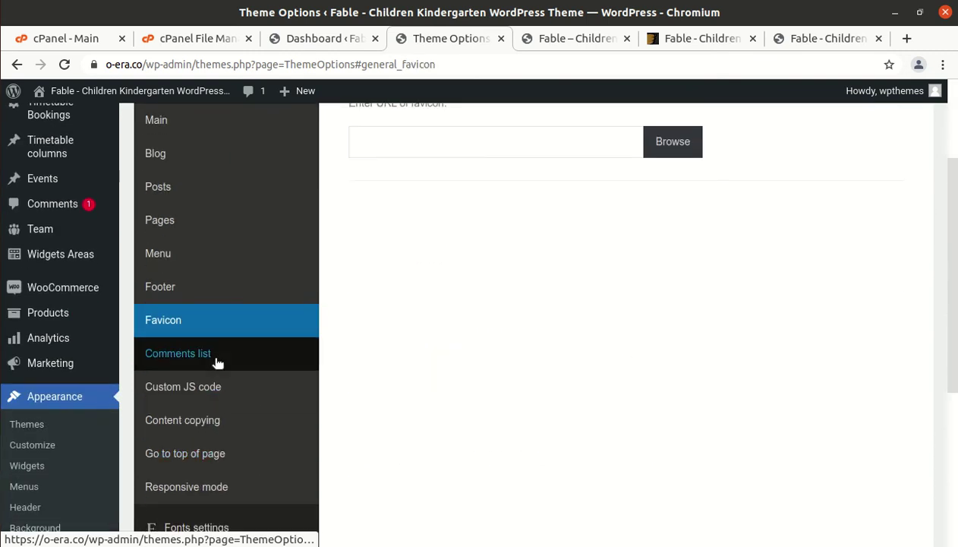
left_click(218, 363)
scroll(228, 463, "down", 5)
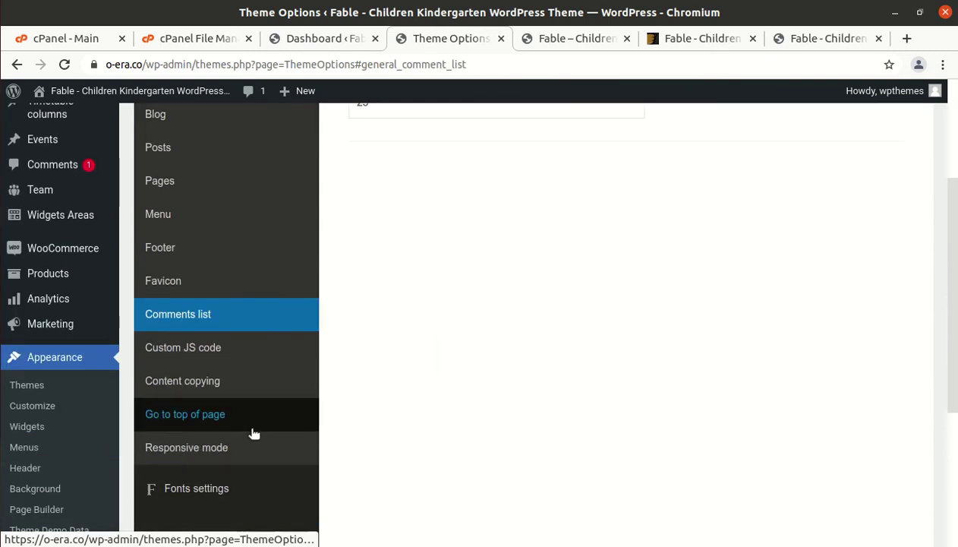
left_click(226, 350)
scroll(228, 444, "down", 5)
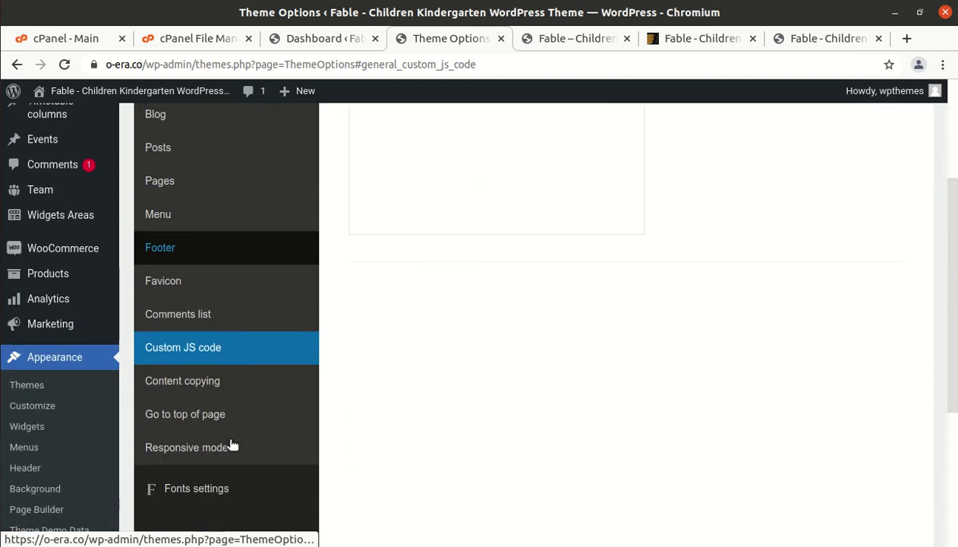
left_click(226, 383)
scroll(228, 391, "down", 6)
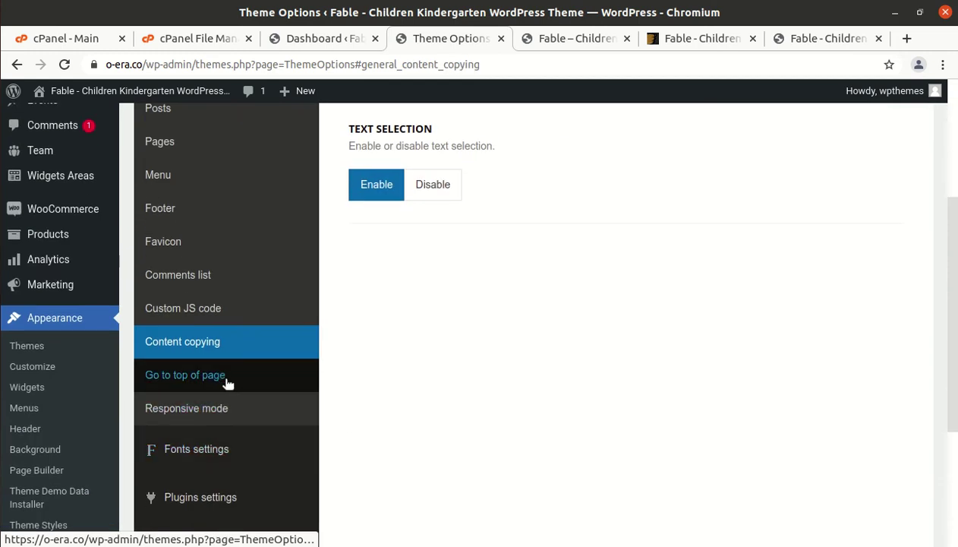
left_click(230, 384)
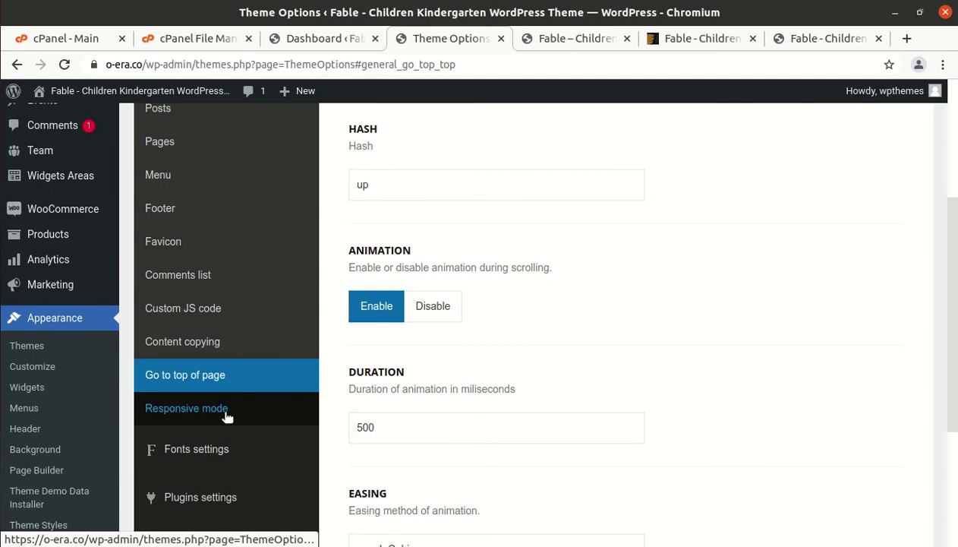
left_click(226, 416)
scroll(226, 416, "down", 10)
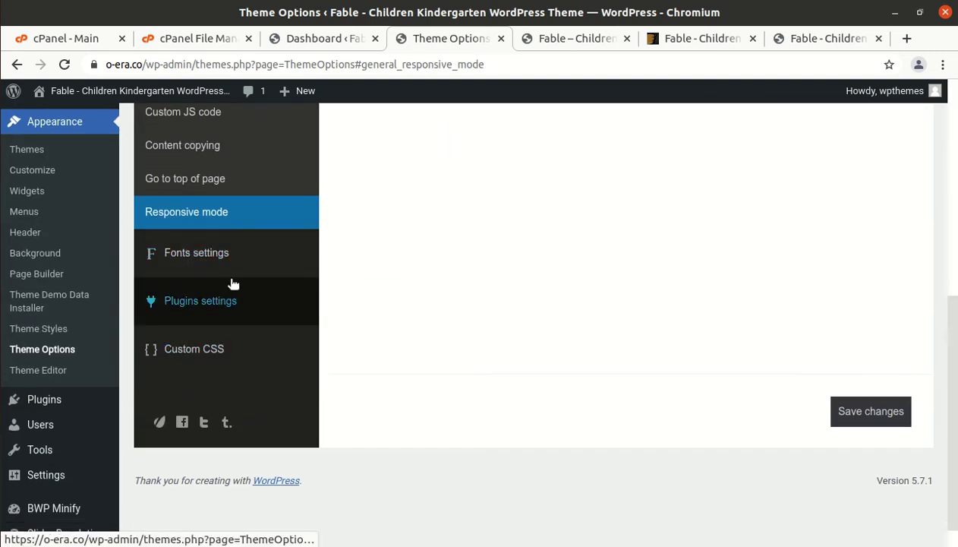
Open the Base font section of the Fonts settings and examine its Google font, system font, size and style options
left_click(227, 262)
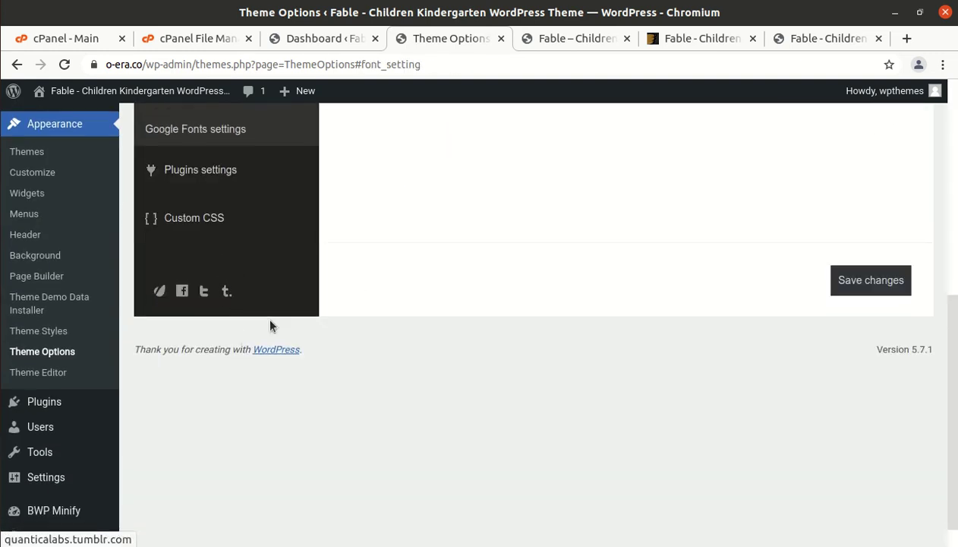
scroll(259, 286, "up", 4)
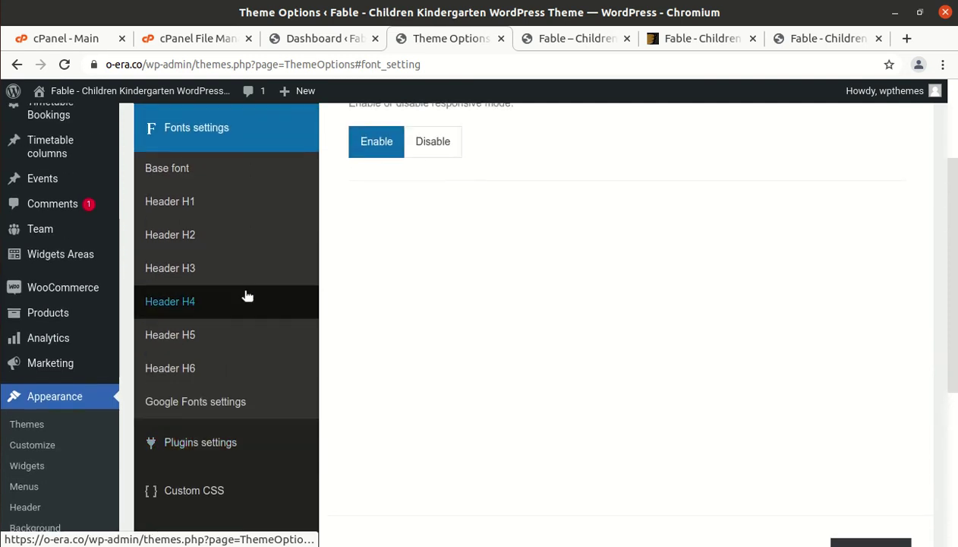
scroll(228, 291, "up", 1)
left_click(184, 216)
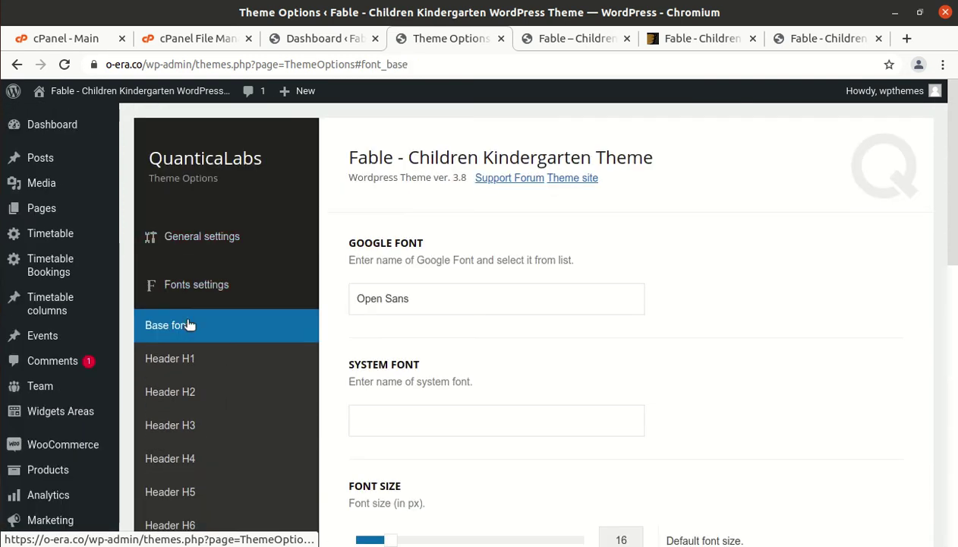
scroll(205, 447, "down", 3)
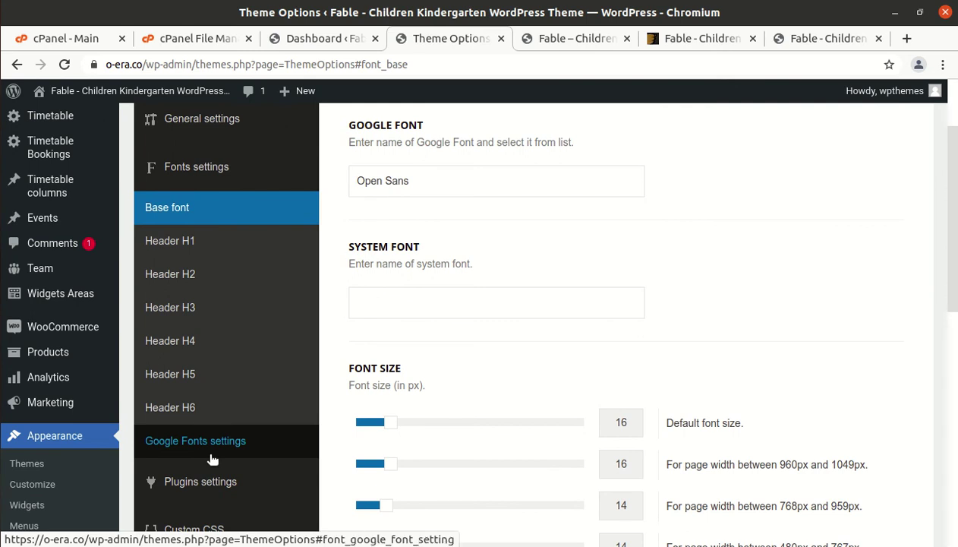
scroll(212, 459, "down", 5)
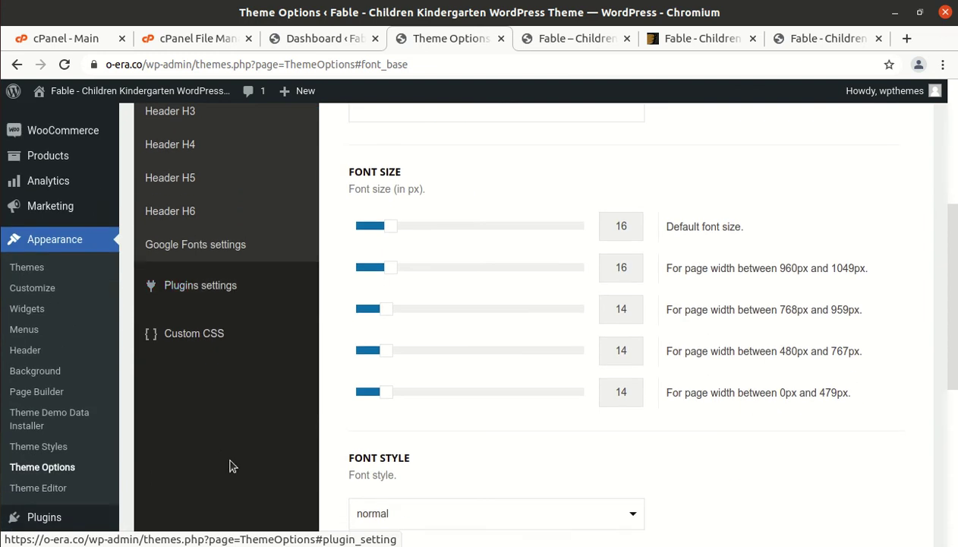
scroll(233, 466, "down", 3)
scroll(233, 466, "up", 5)
scroll(232, 463, "up", 4)
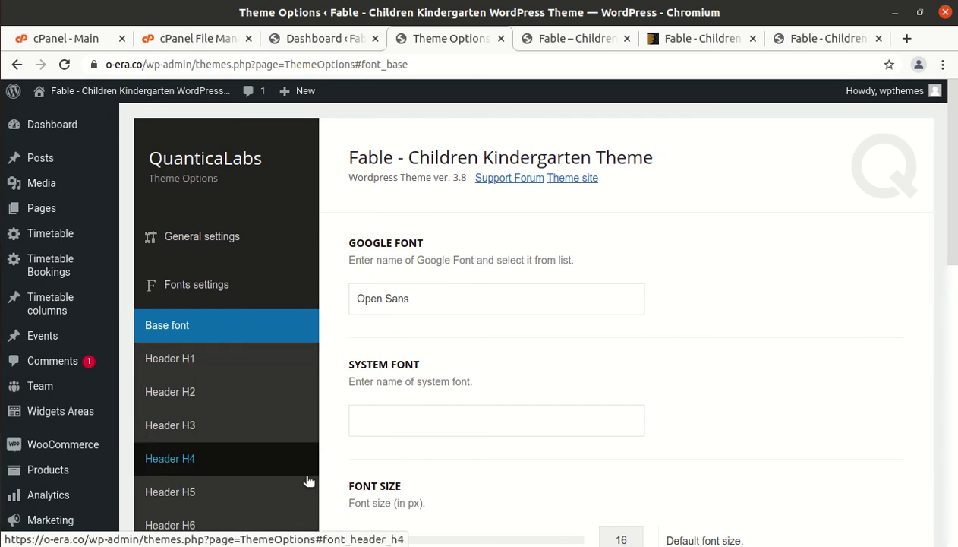
scroll(240, 418, "down", 5)
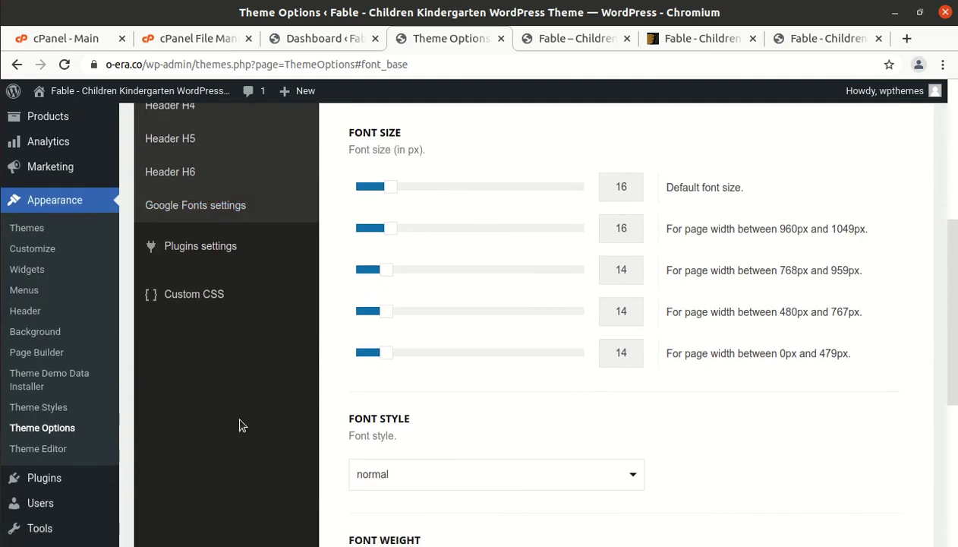
Open the Theme Styles page and examine the default accordion's normal, hover and active state colors
scroll(239, 429, "down", 2)
scroll(236, 467, "down", 3)
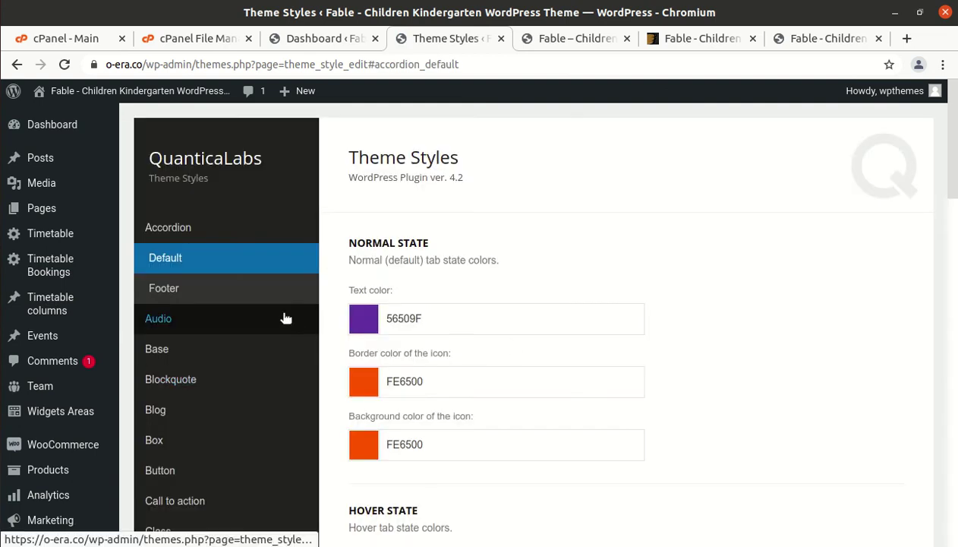
scroll(392, 312, "down", 10)
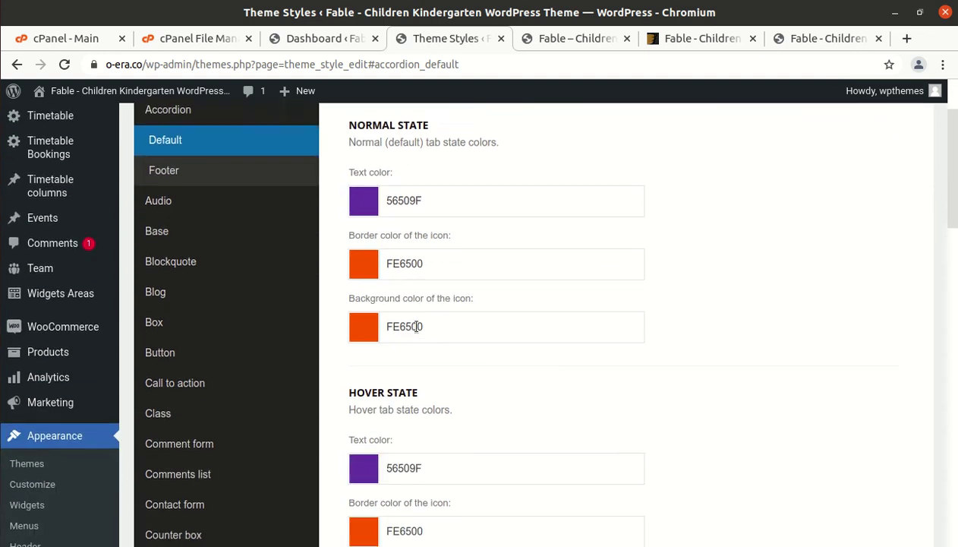
scroll(331, 393, "up", 6)
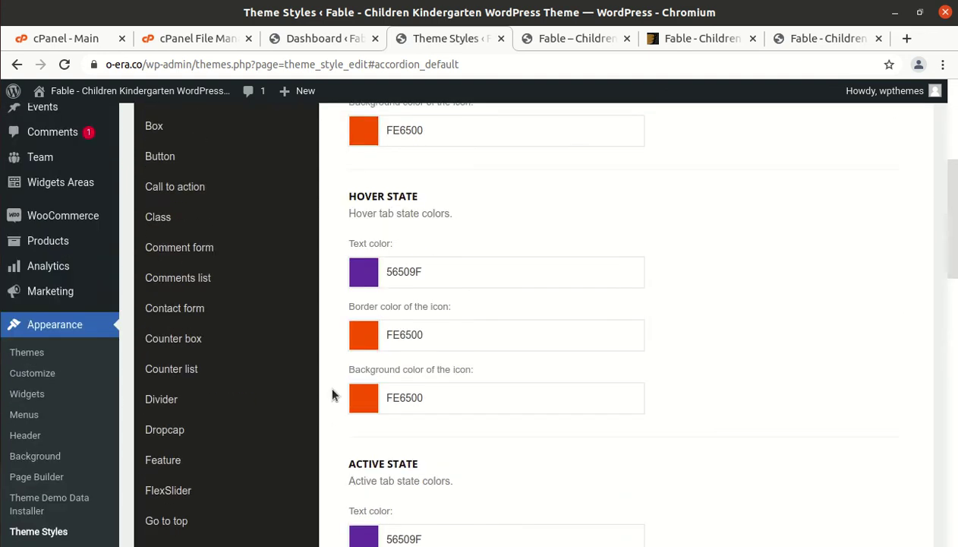
scroll(319, 393, "down", 3)
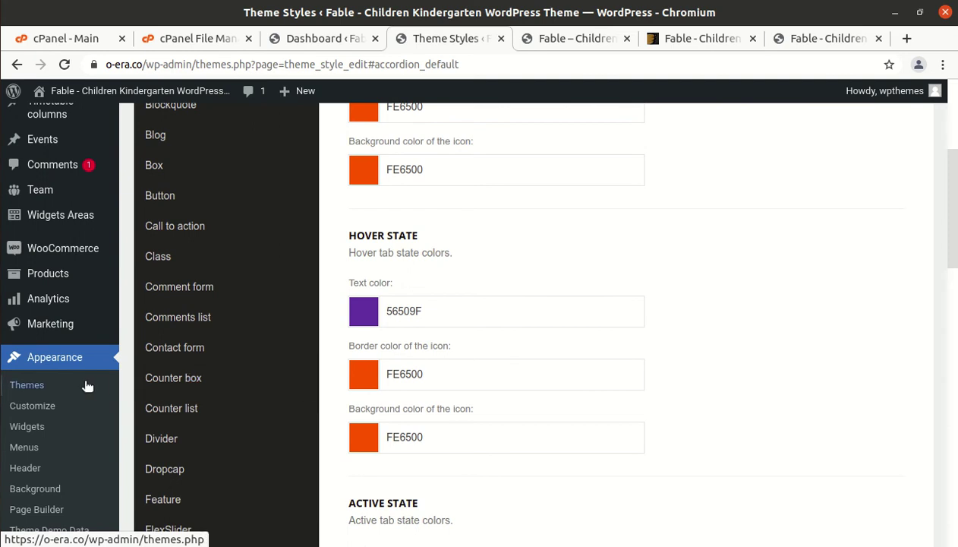
scroll(149, 379, "up", 5)
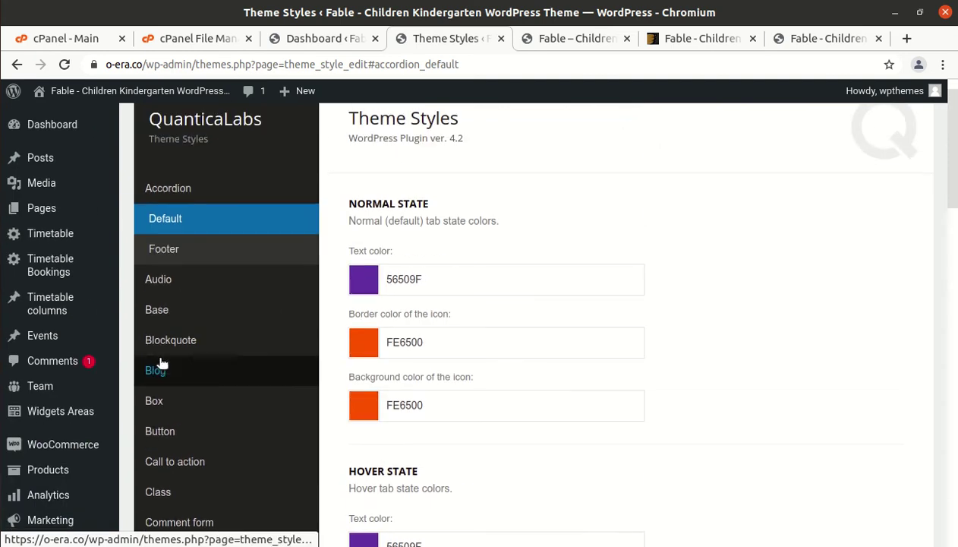
View the Audio style colors and expand the Blockquote style category
left_click(174, 251)
left_click(171, 321)
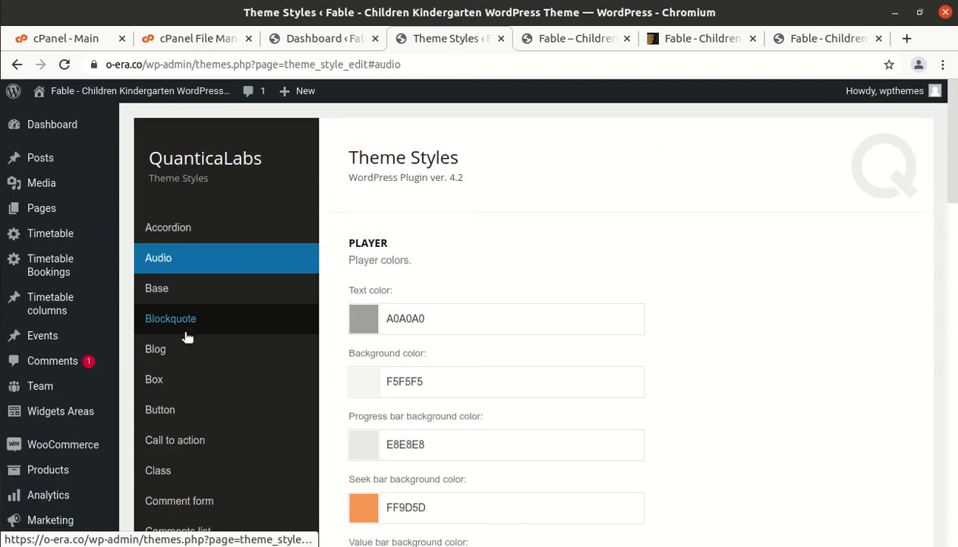
left_click(187, 321)
Look over the remaining Theme Styles categories, from Blog through the widget styles
scroll(194, 380, "down", 2)
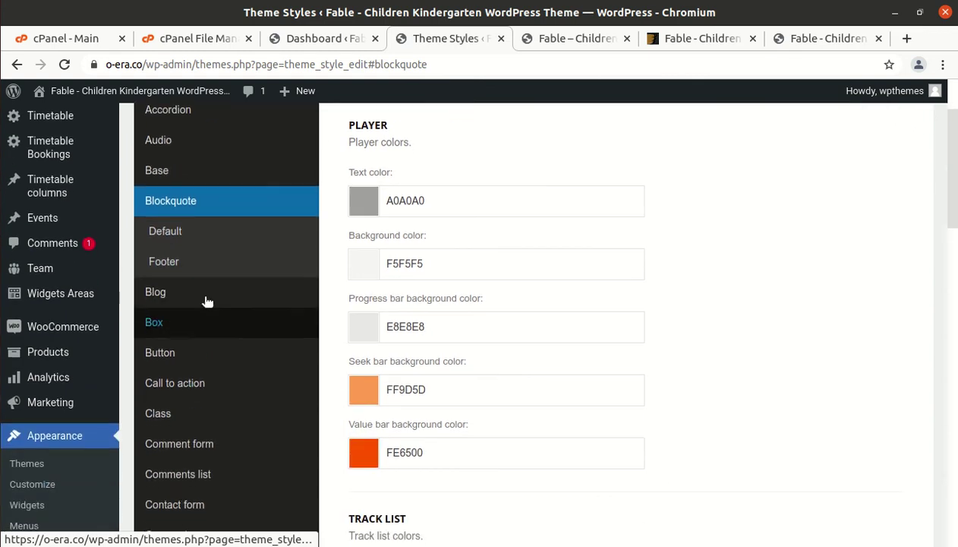
scroll(217, 283, "down", 2)
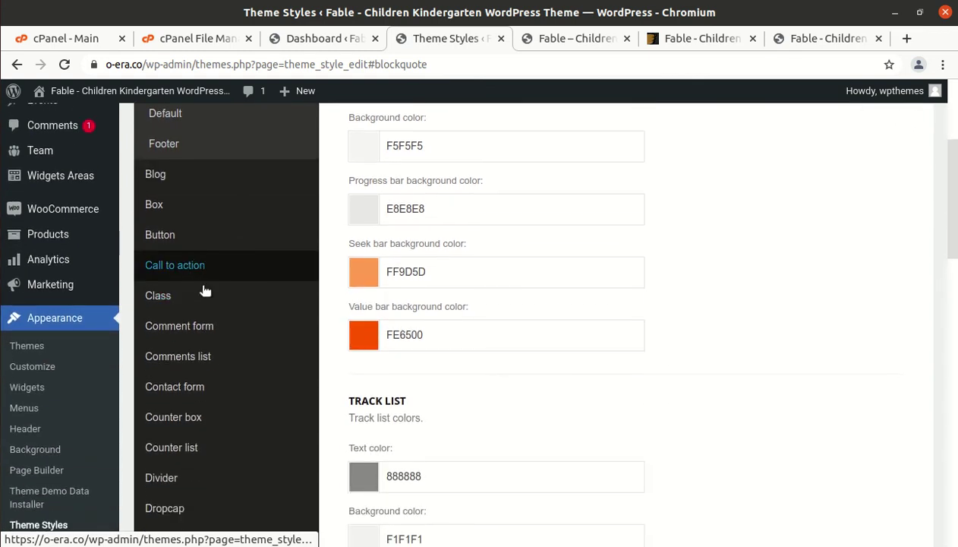
scroll(243, 410, "down", 3)
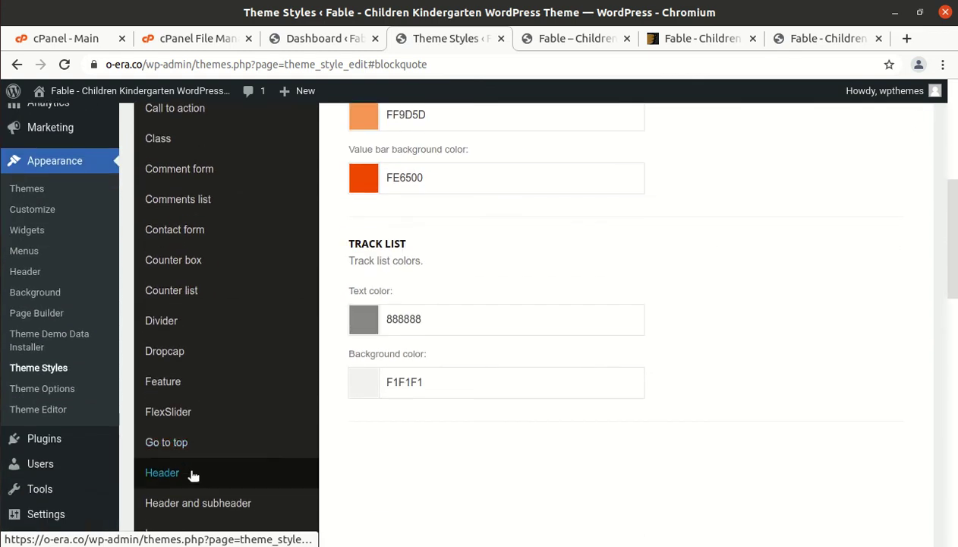
scroll(196, 508, "down", 3)
scroll(199, 496, "down", 7)
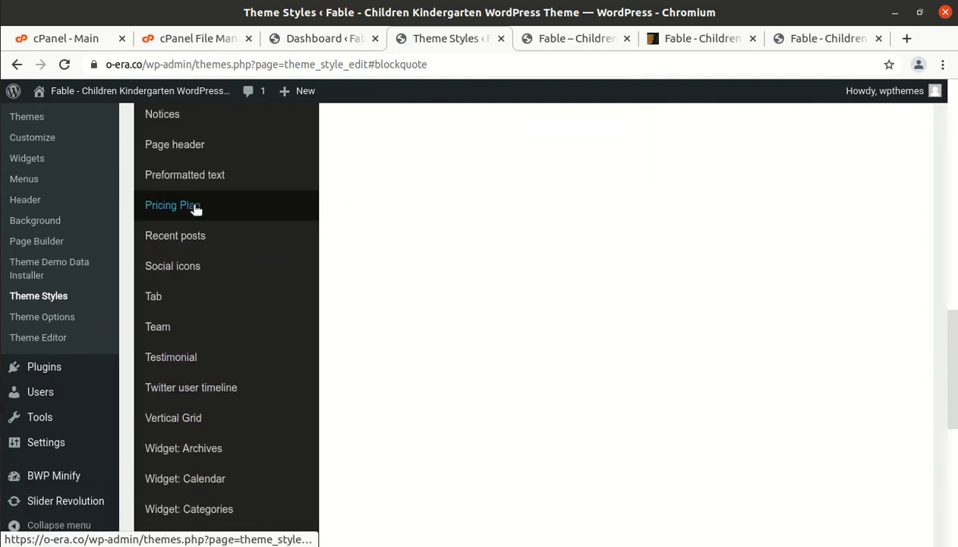
scroll(207, 337, "down", 3)
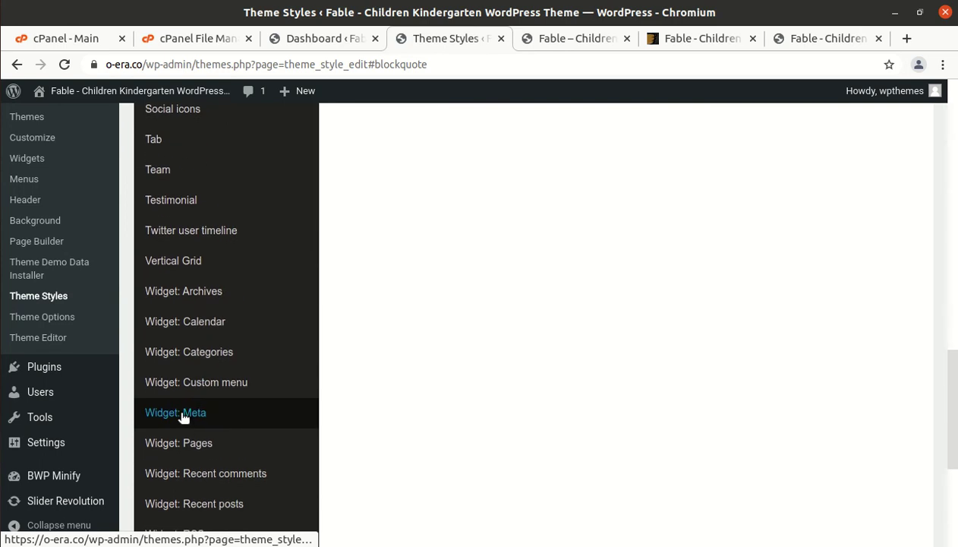
scroll(182, 416, "down", 6)
scroll(183, 417, "up", 5)
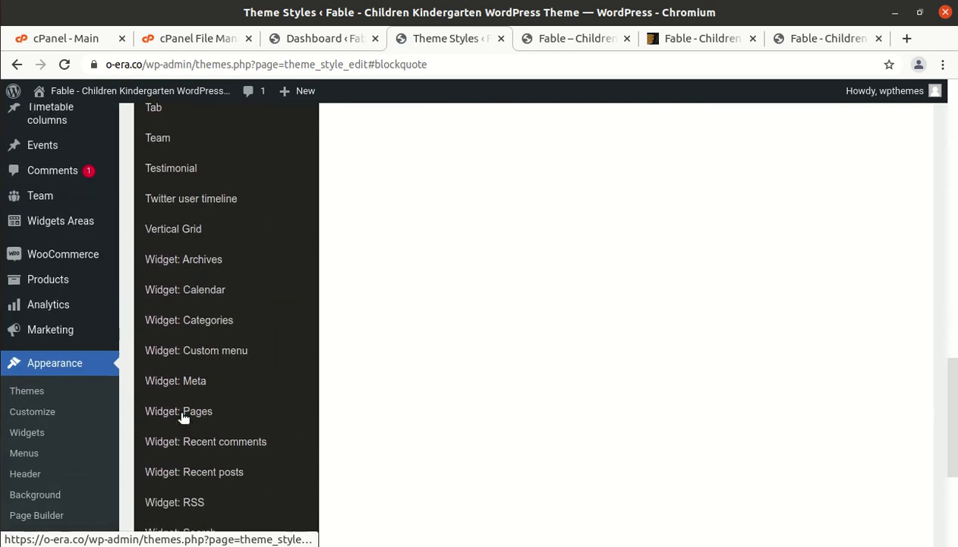
scroll(182, 416, "up", 20)
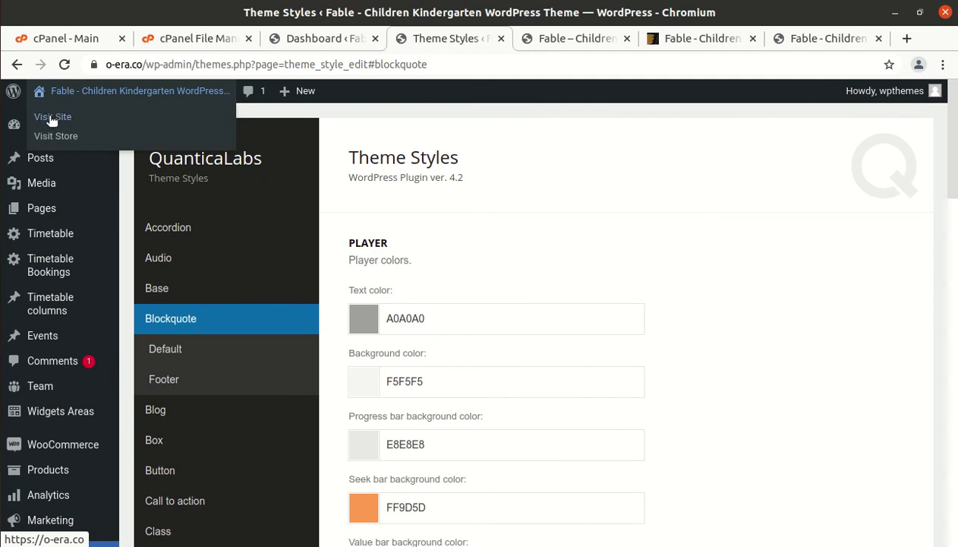
Open the site's home page in a new browser tab and open that page for editing
middle_click(52, 120)
left_click(481, 42)
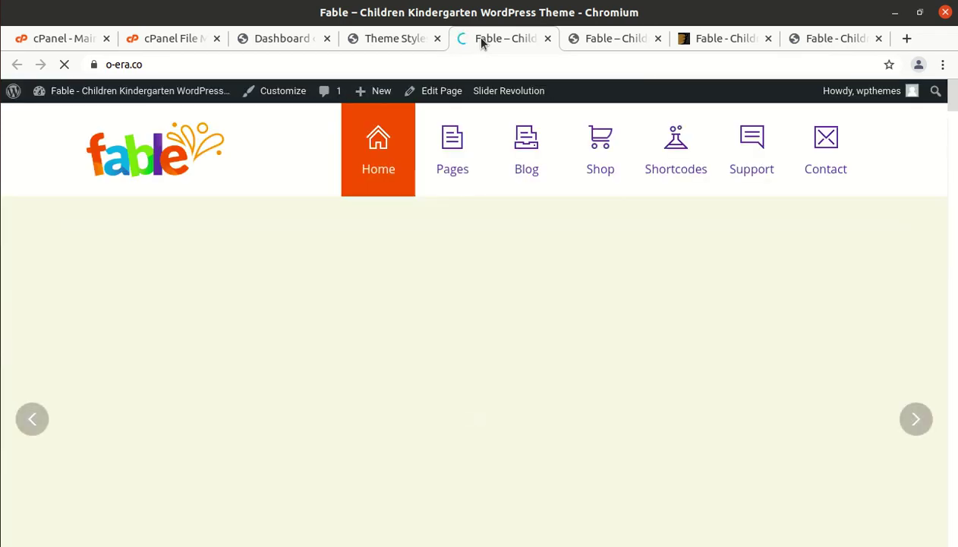
left_click(429, 98)
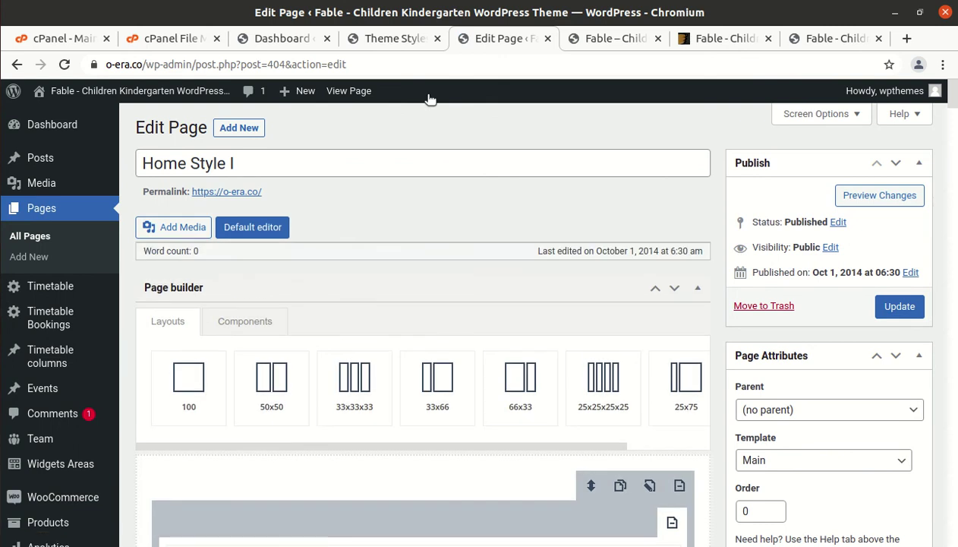
Examine the Home Style I page's builder layouts and its Space, Text and Call To Action blocks
scroll(379, 269, "down", 5)
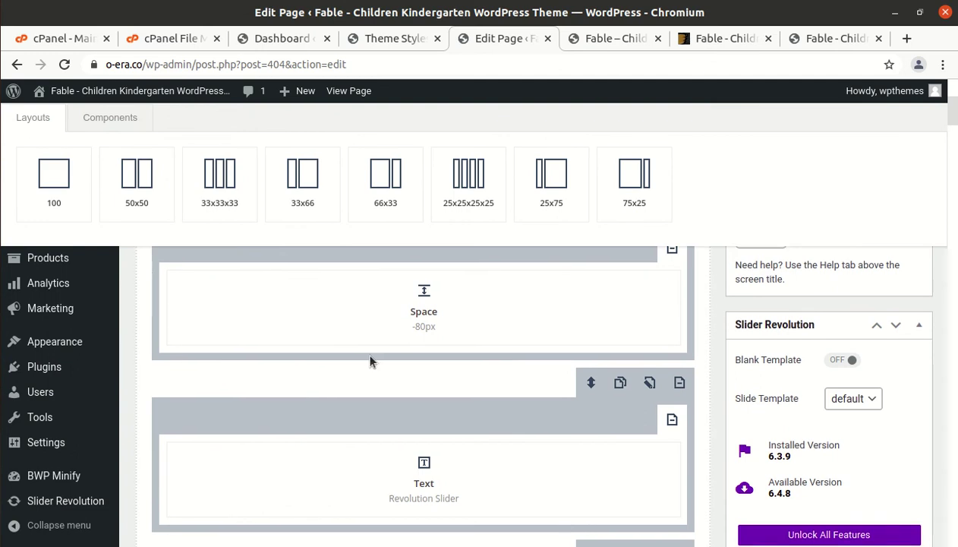
scroll(370, 362, "up", 3)
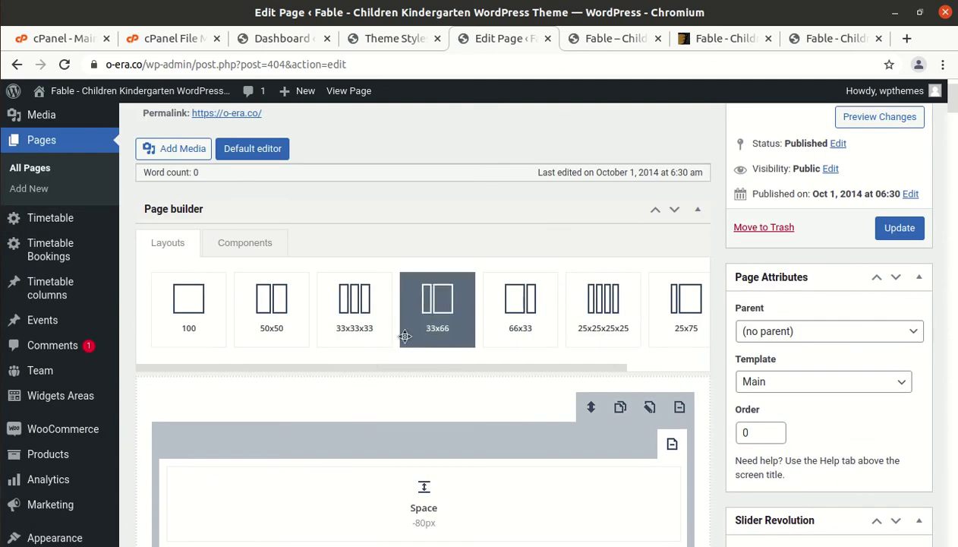
scroll(289, 351, "down", 1)
scroll(451, 421, "down", 2)
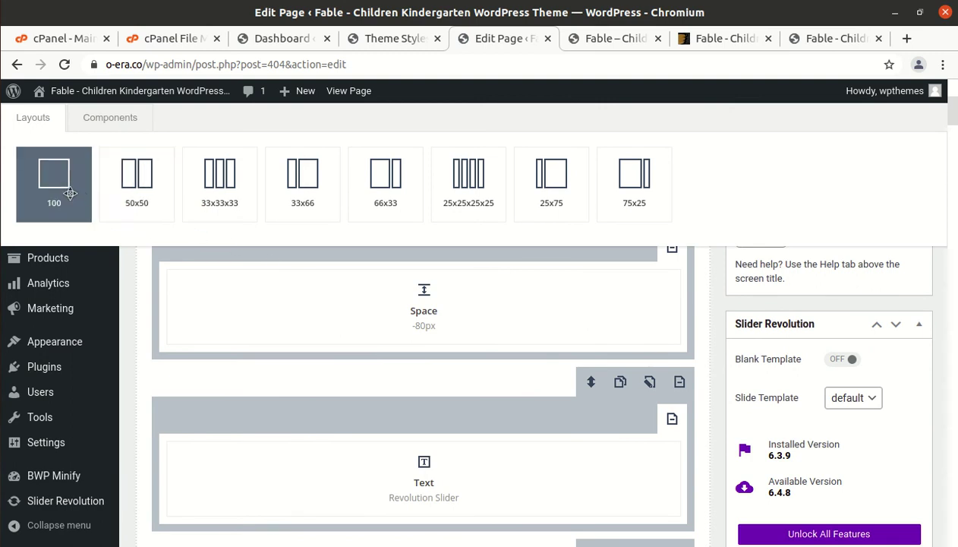
scroll(410, 410, "down", 3)
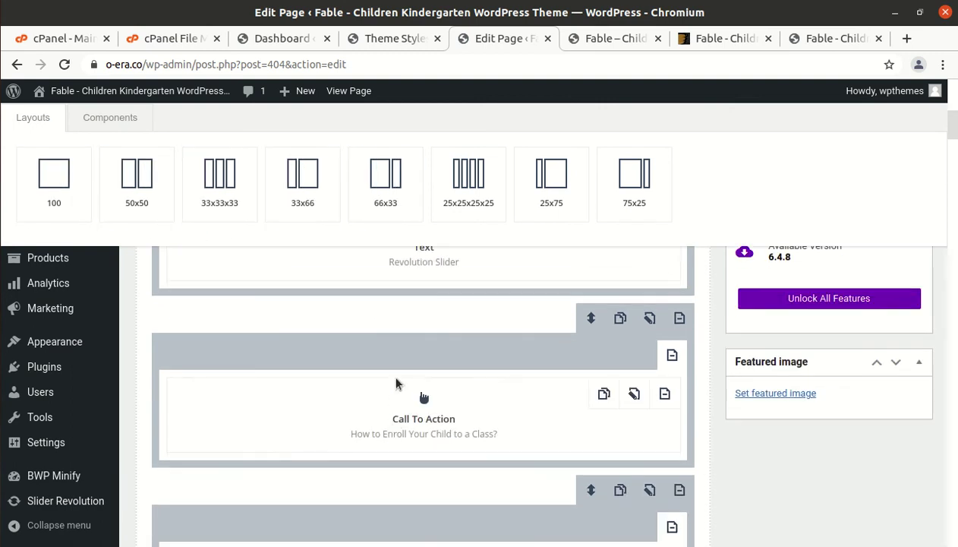
scroll(411, 395, "up", 2)
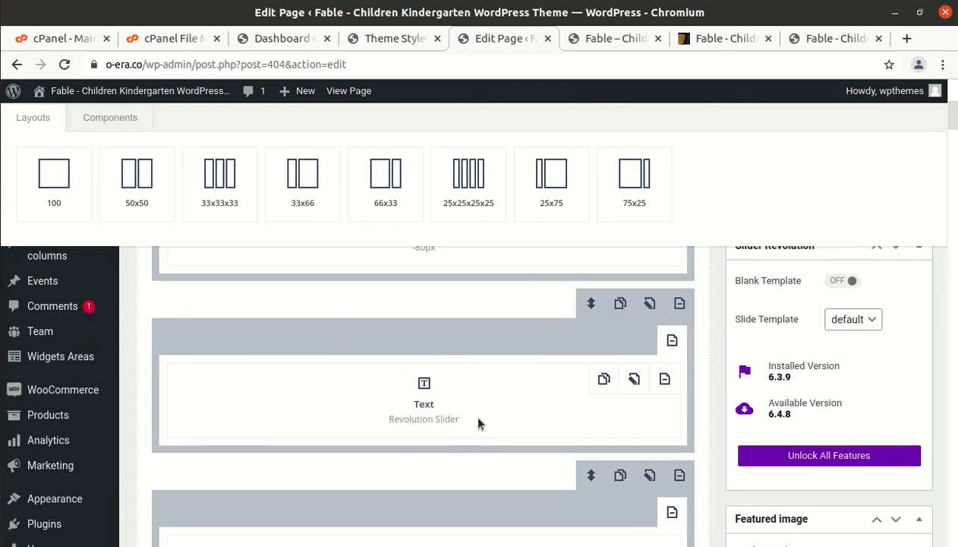
Review the First line, Second line, Button, Box and Border settings of the "How to Enroll Your Child to a Class?" Call To Action, leaving them unchanged
scroll(414, 425, "down", 3)
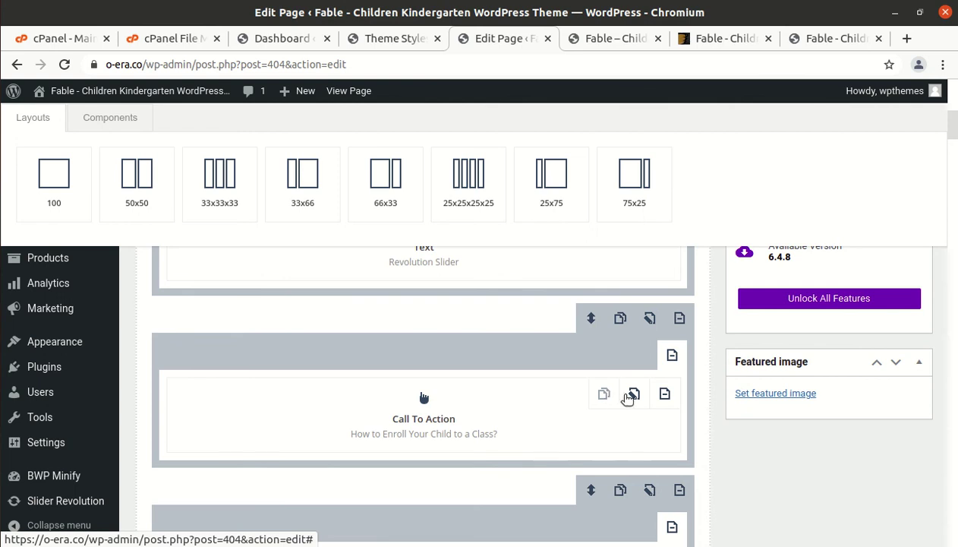
left_click(634, 395)
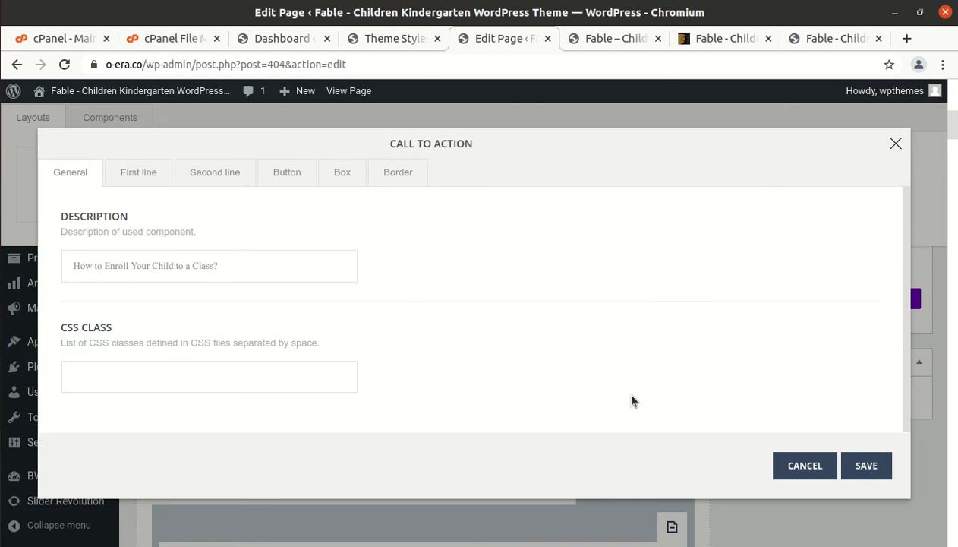
left_click(140, 175)
left_click(241, 173)
left_click(302, 171)
left_click(359, 177)
left_click(396, 175)
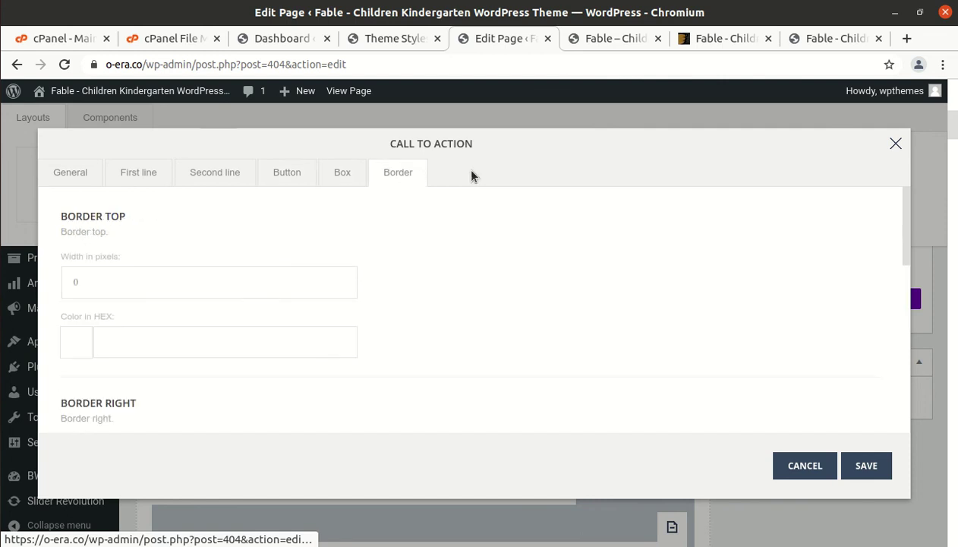
left_click(893, 145)
Look over the page's remaining builder blocks down to the Recent Posts section, and return to the site's home page
scroll(429, 391, "down", 6)
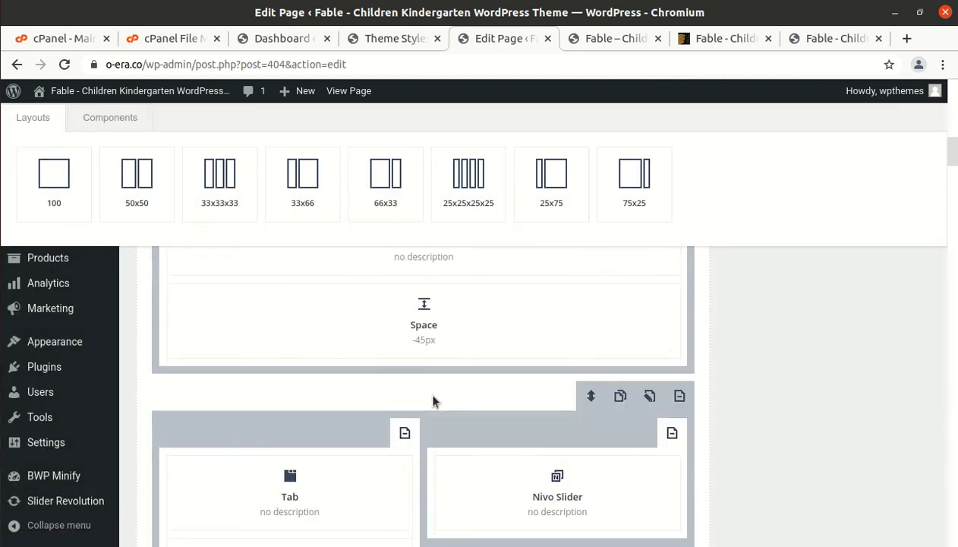
scroll(406, 391, "down", 5)
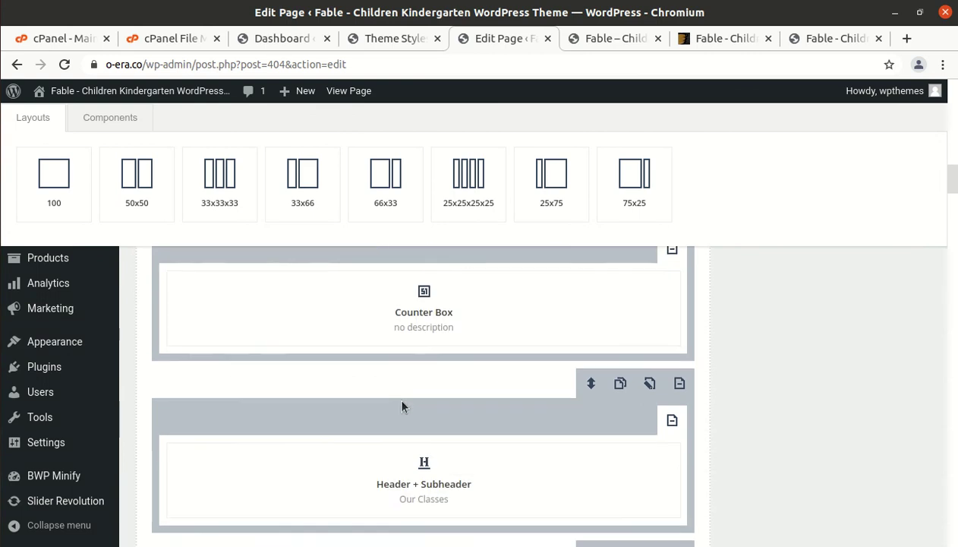
scroll(395, 405, "down", 8)
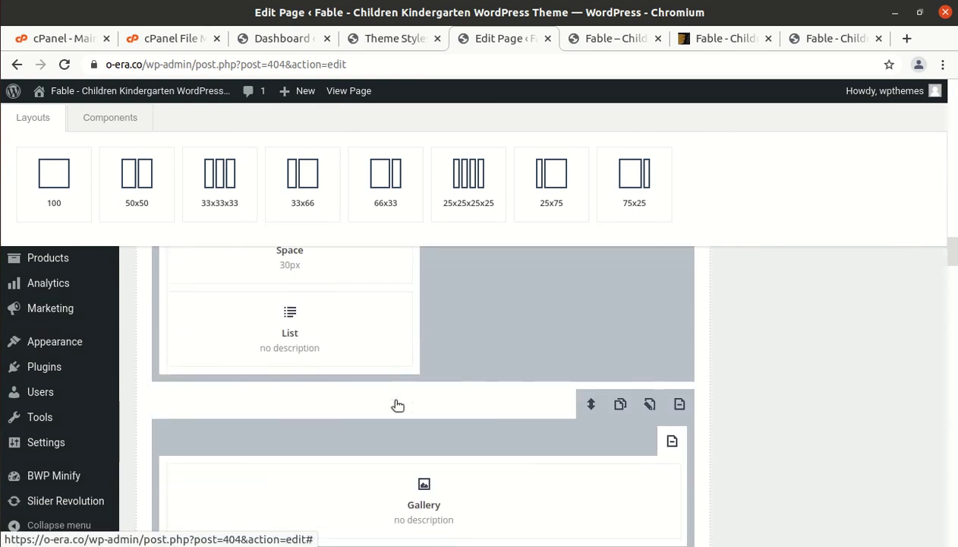
scroll(491, 417, "down", 3)
scroll(491, 417, "down", 8)
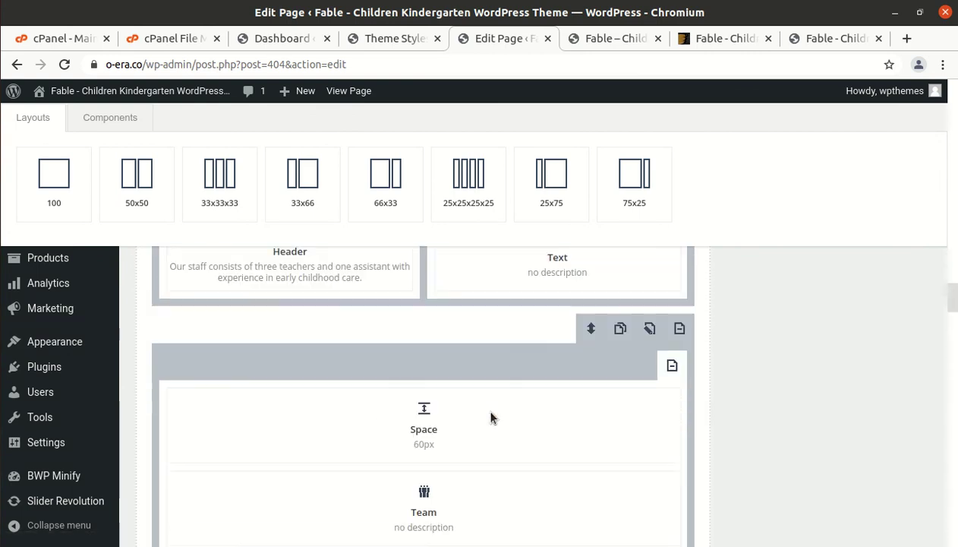
scroll(491, 417, "down", 4)
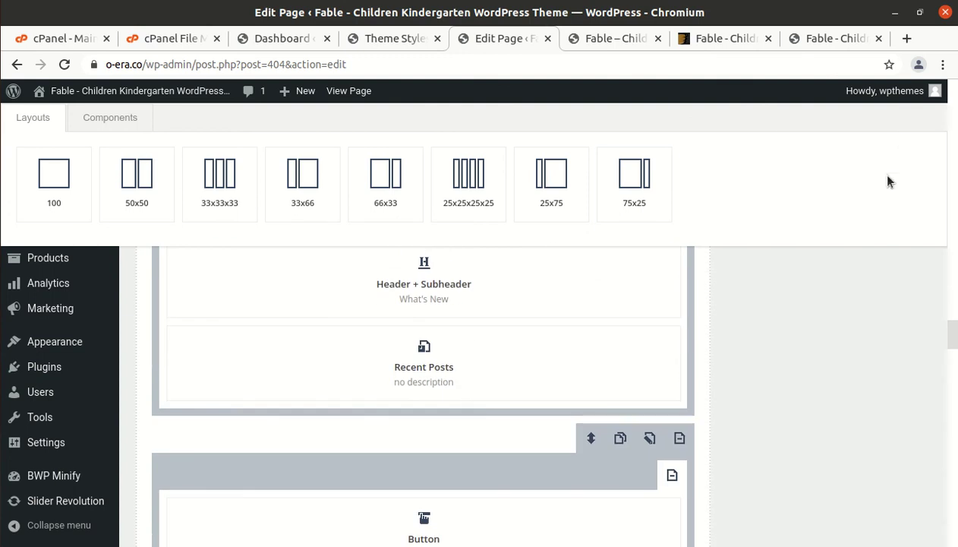
left_click(17, 65)
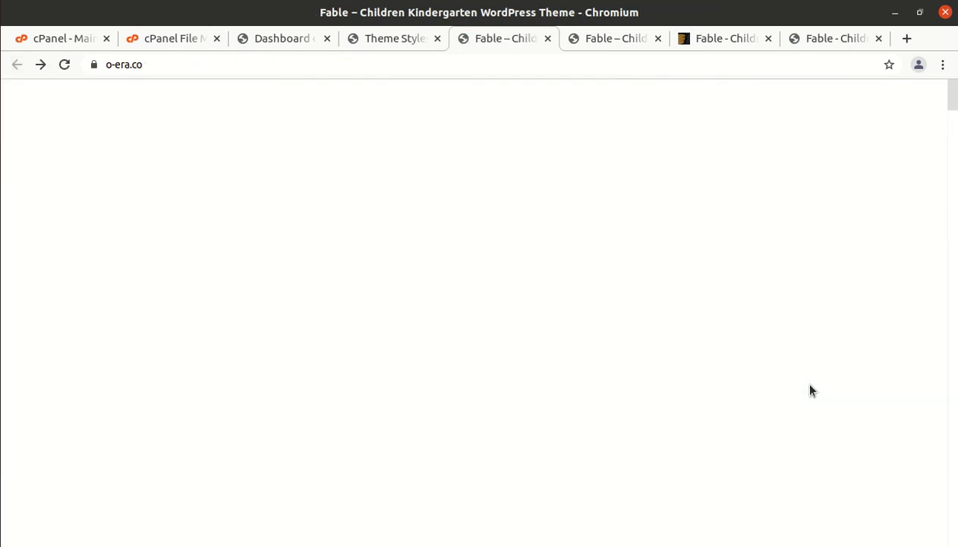